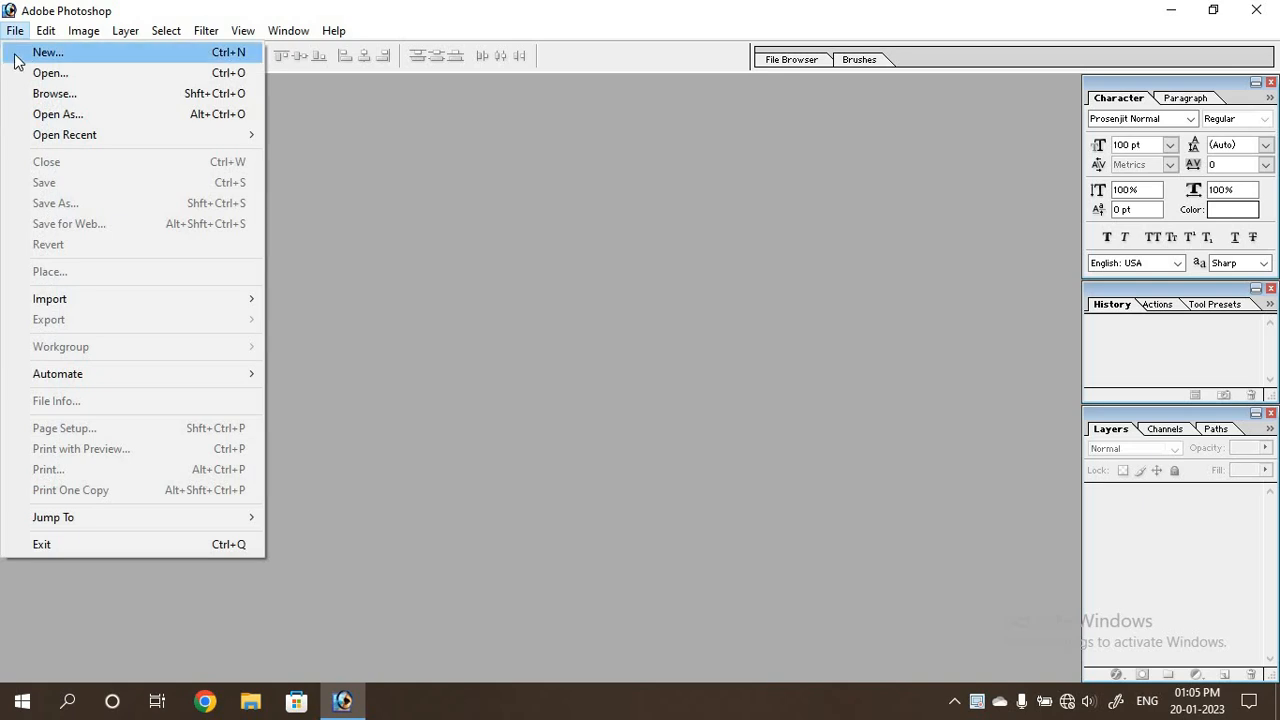
Step: Create a white 60 by 36 inch document at 72 pixels/inch in RGB Color mode and enlarge its window
{"action": "left_click", "coordinate": [16, 51]}
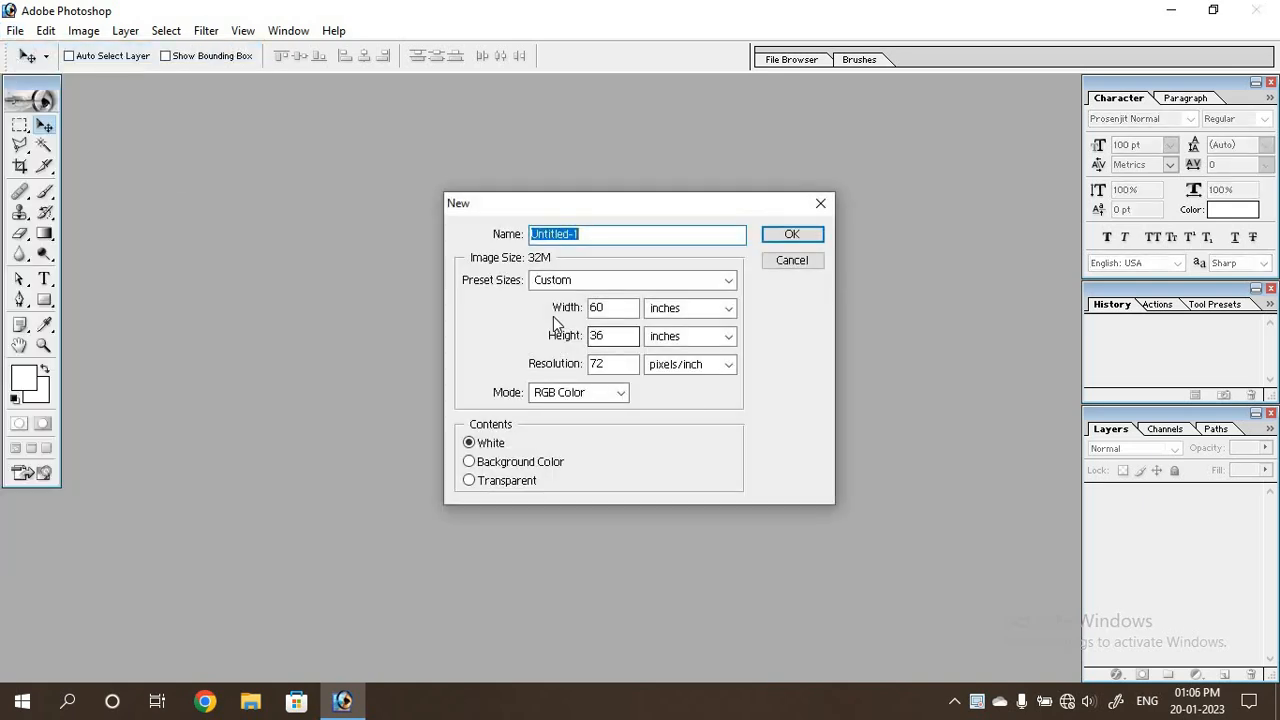
{"action": "double_click", "coordinate": [626, 310]}
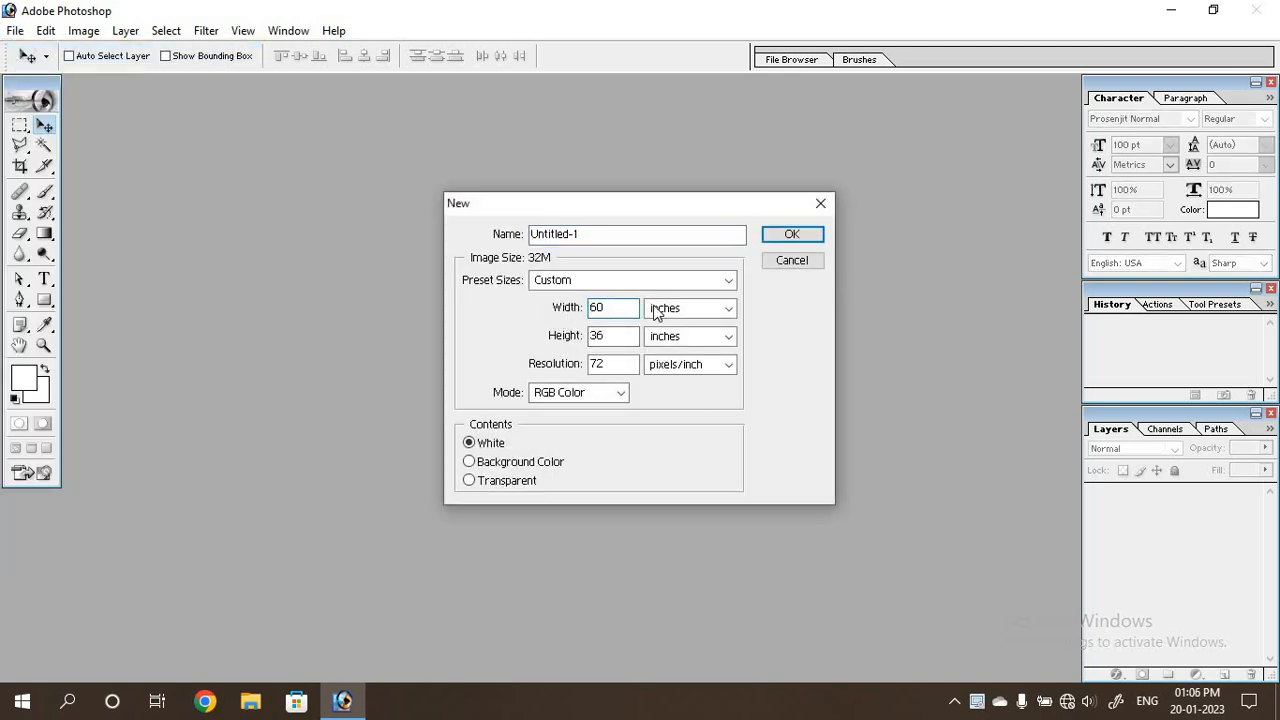
{"action": "left_click", "coordinate": [620, 336]}
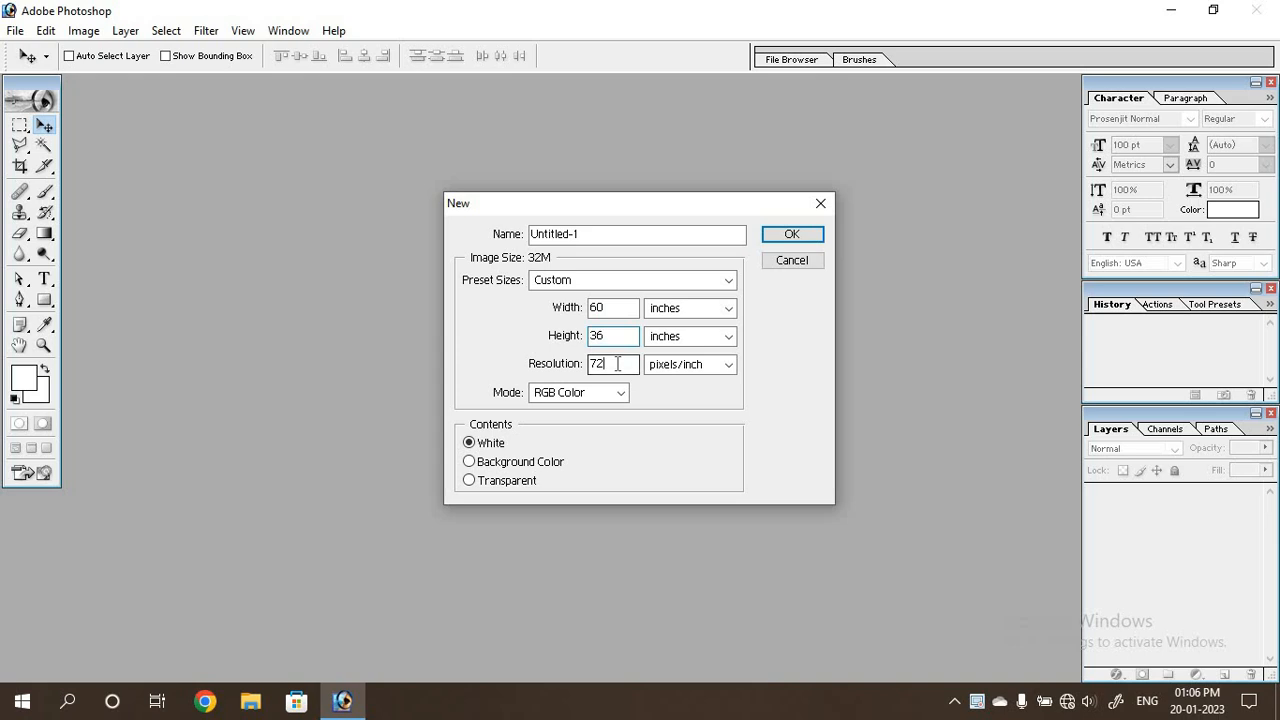
{"action": "left_click", "coordinate": [615, 364]}
{"action": "left_click", "coordinate": [617, 393]}
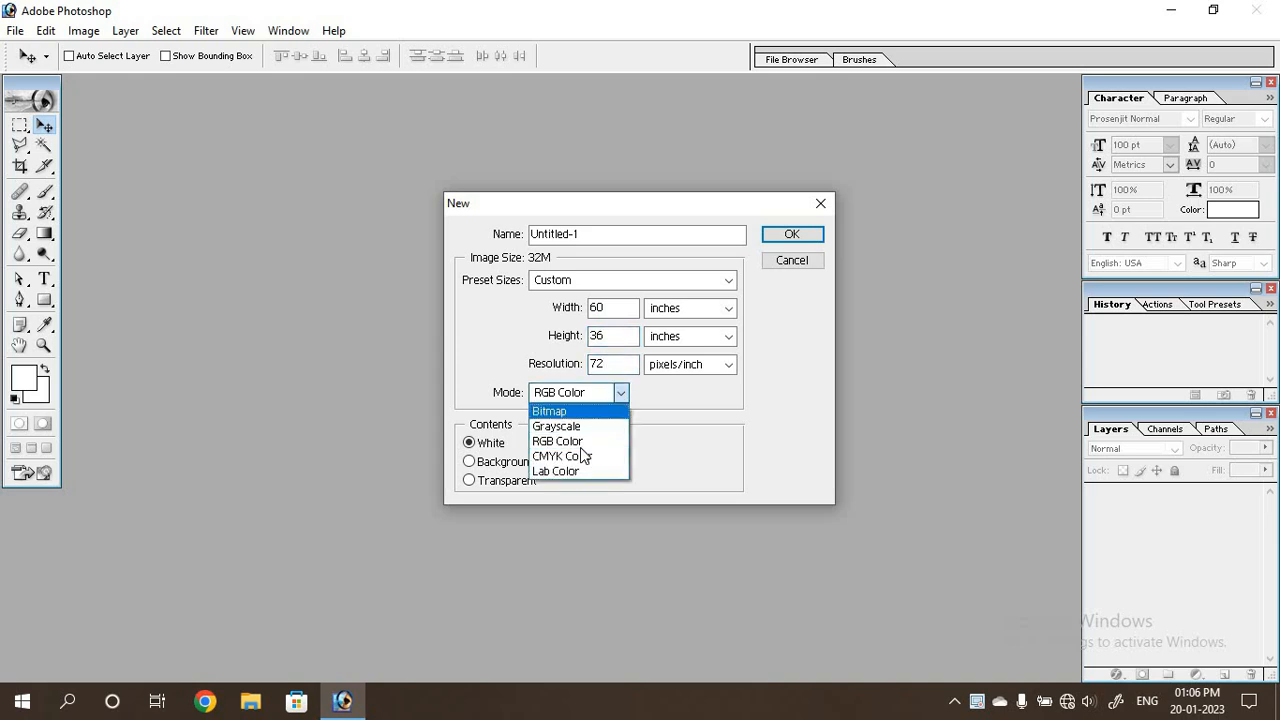
{"action": "left_click", "coordinate": [575, 452]}
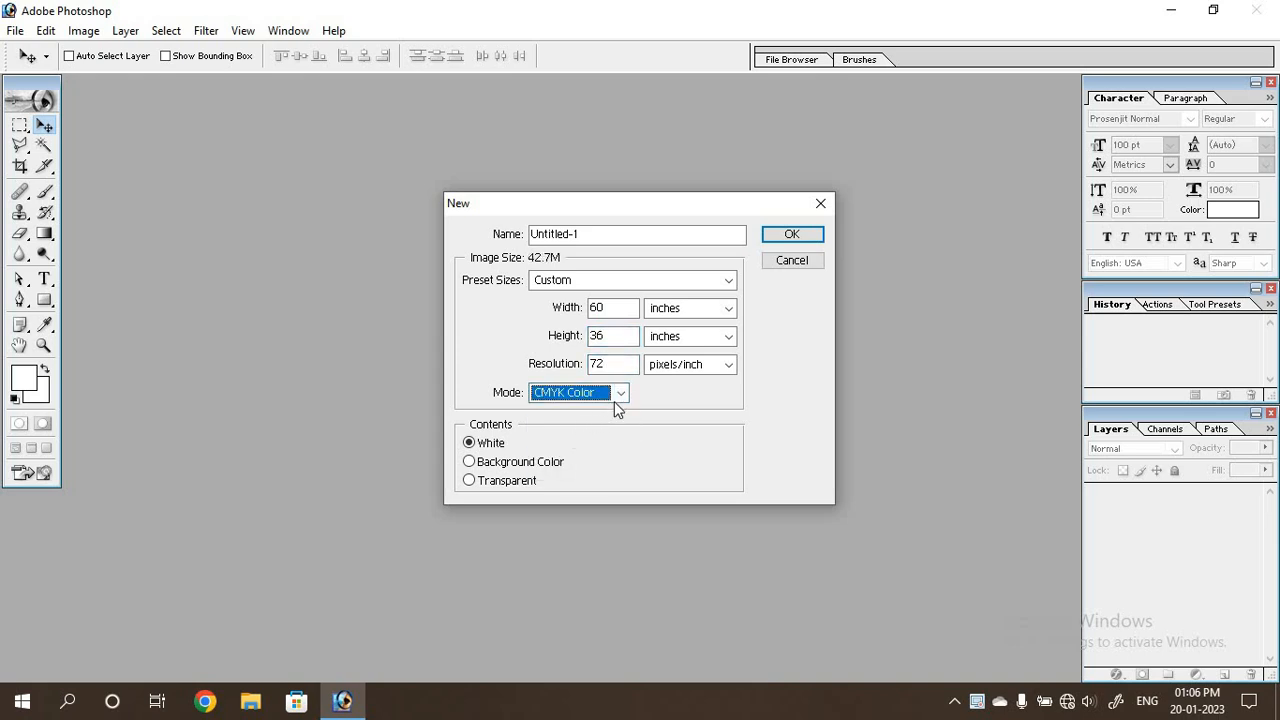
{"action": "left_click", "coordinate": [620, 395]}
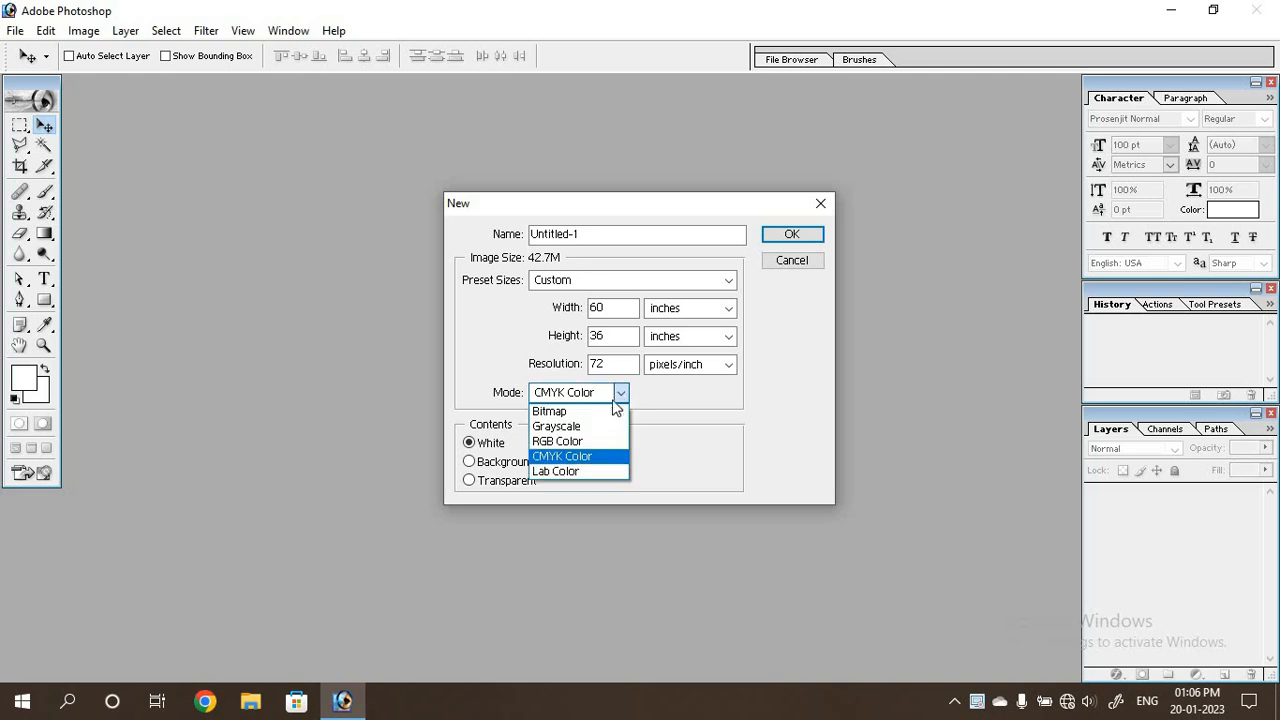
{"action": "left_click", "coordinate": [567, 443]}
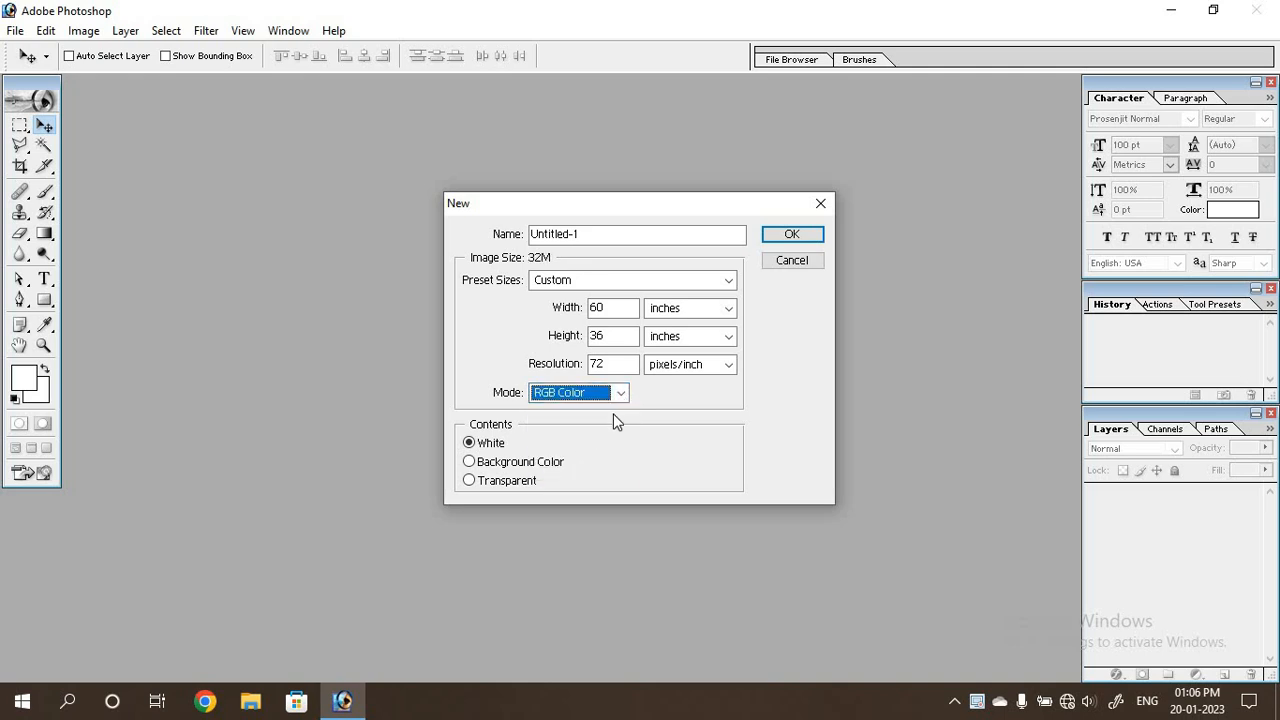
{"action": "left_click", "coordinate": [785, 237]}
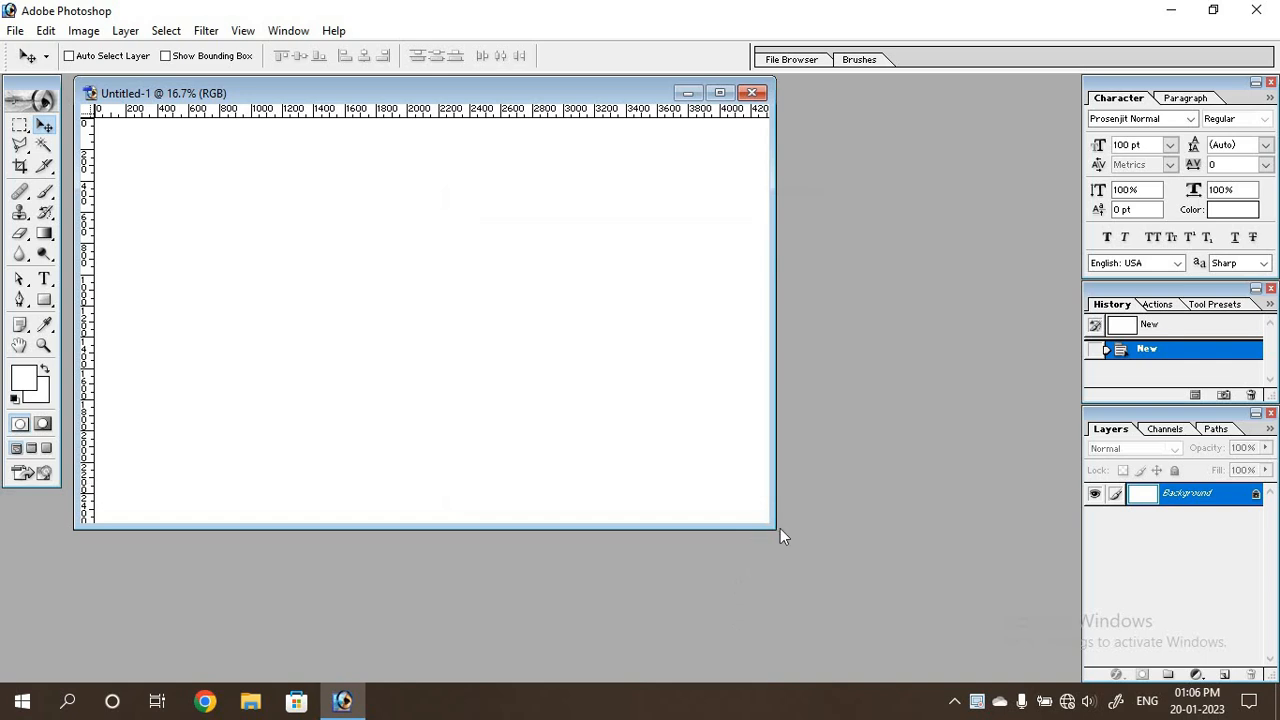
{"action": "left_click_drag", "start_coordinate": [772, 528], "coordinate": [890, 628]}
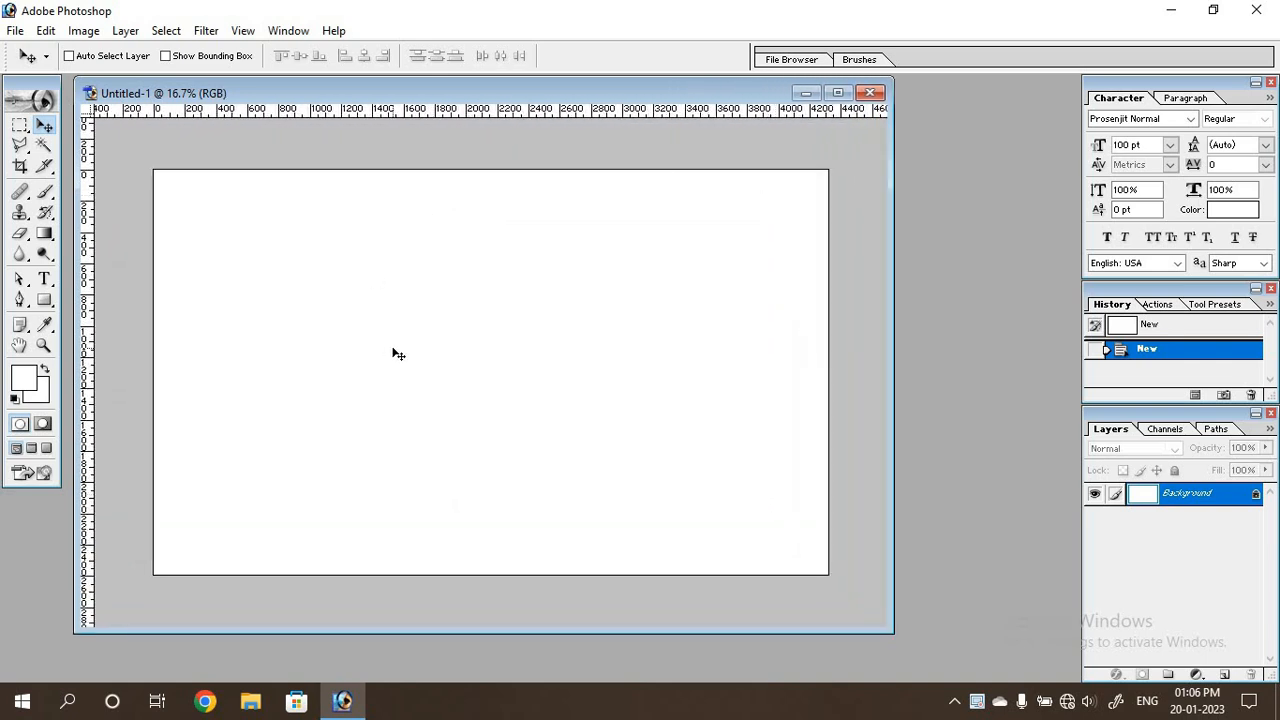
Step: Open the "color cartoon childrens festival board" image from the background folder and copy it into the blank Untitled-1 document
{"action": "double_click", "coordinate": [964, 309]}
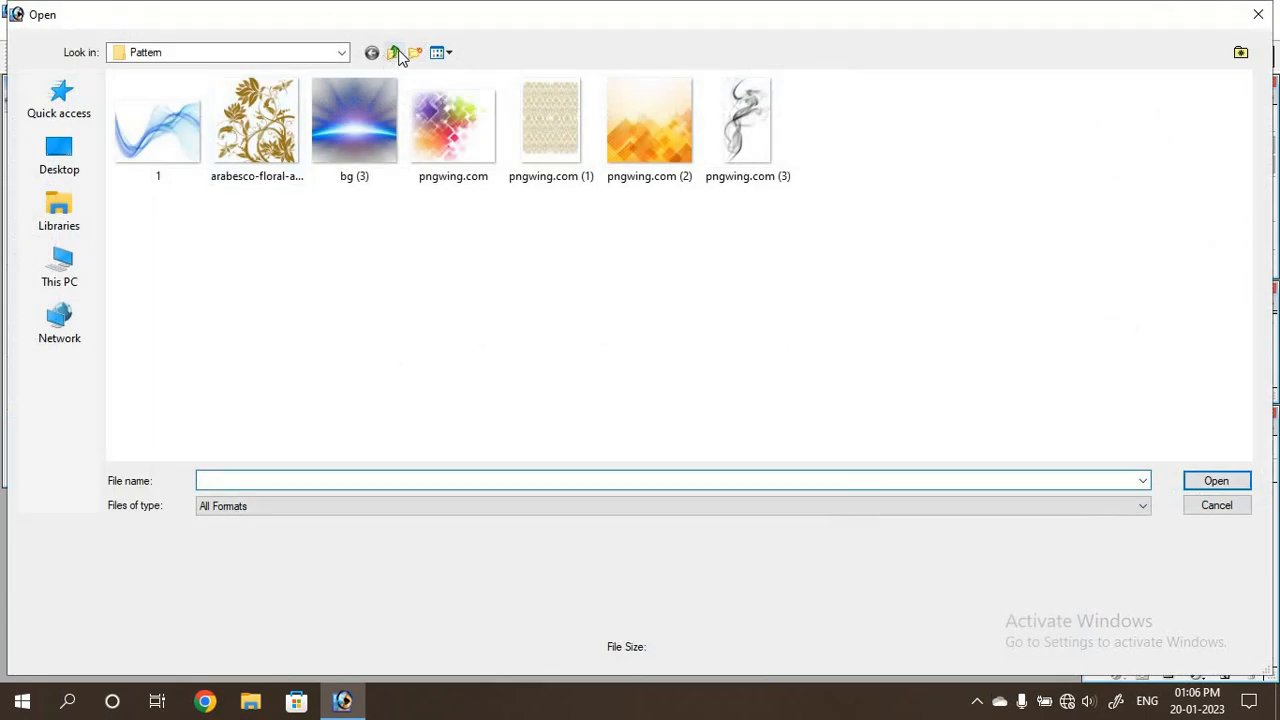
{"action": "left_click", "coordinate": [394, 52]}
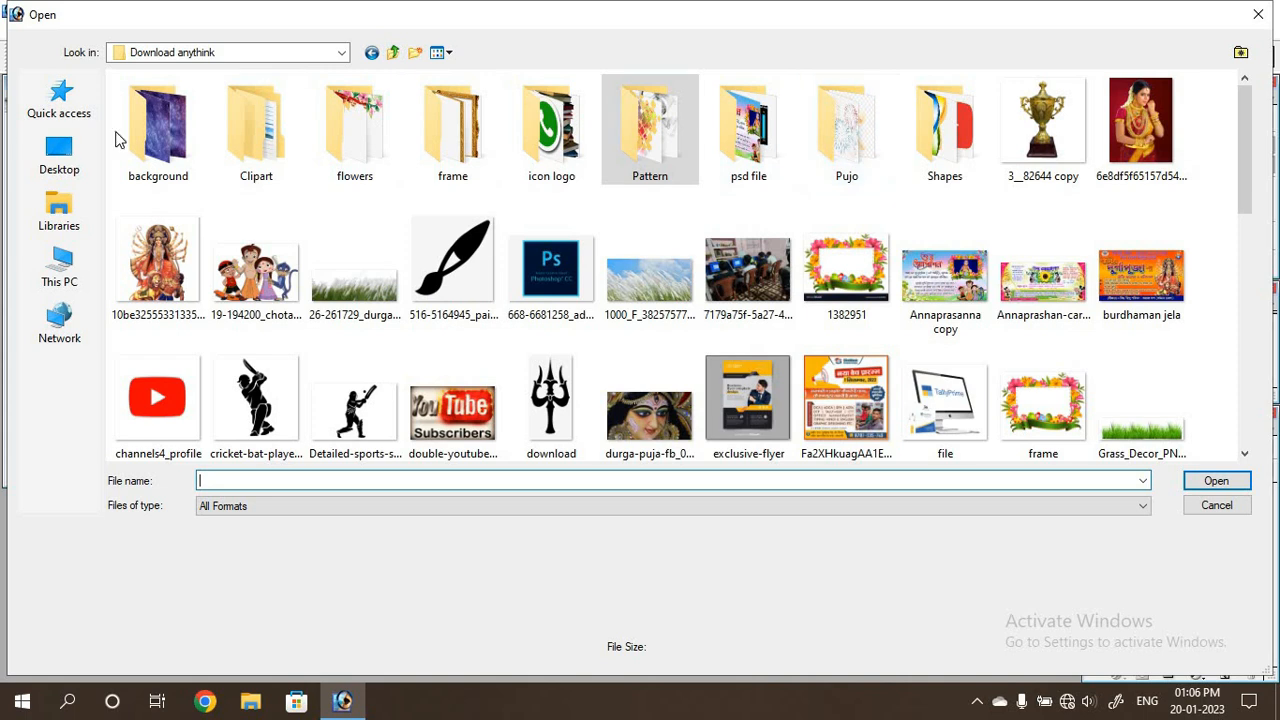
{"action": "double_click", "coordinate": [168, 132]}
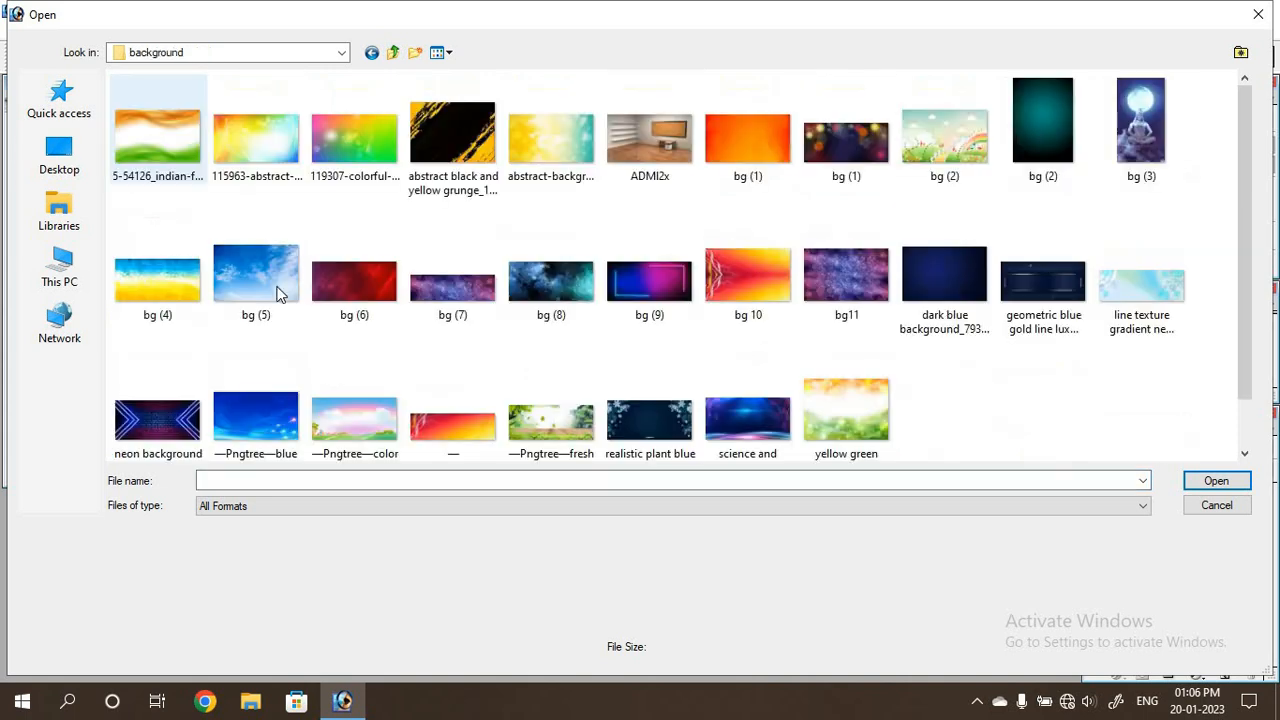
{"action": "left_click", "coordinate": [288, 440]}
{"action": "left_click", "coordinate": [346, 427]}
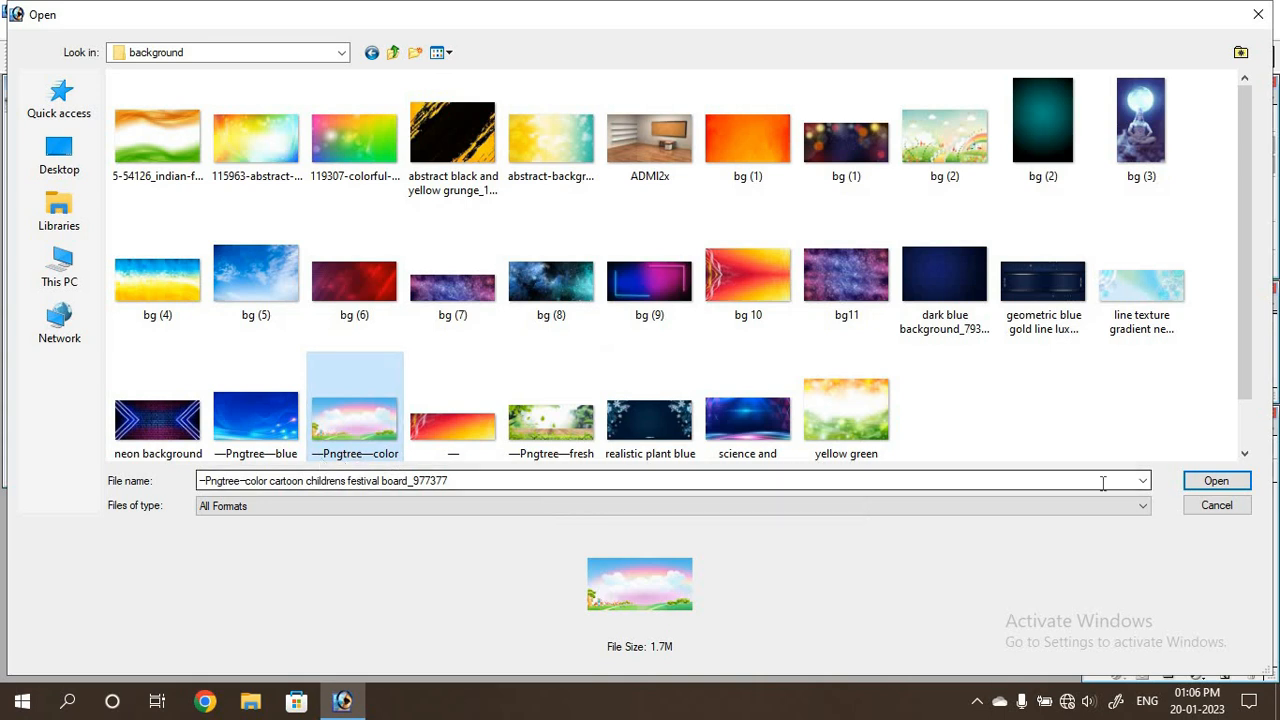
{"action": "left_click", "coordinate": [1226, 481]}
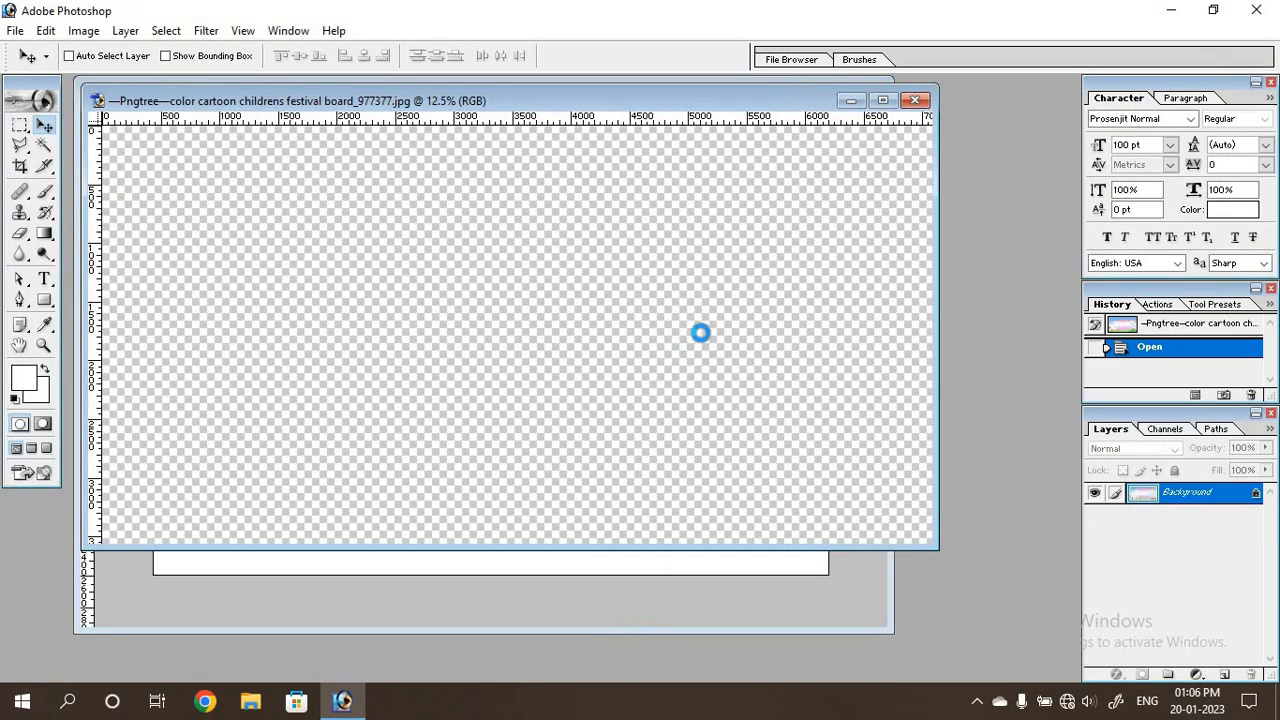
{"action": "left_click_drag", "start_coordinate": [573, 100], "coordinate": [828, 376]}
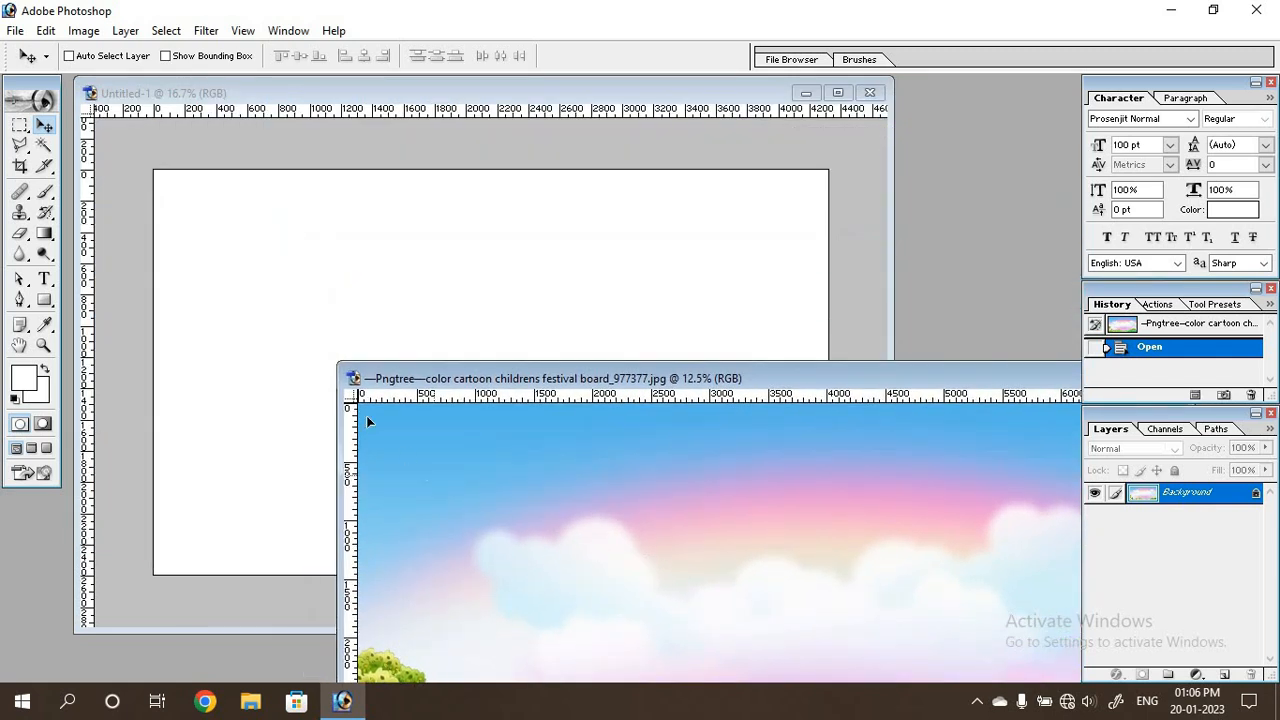
{"action": "left_click_drag", "start_coordinate": [367, 421], "coordinate": [306, 331]}
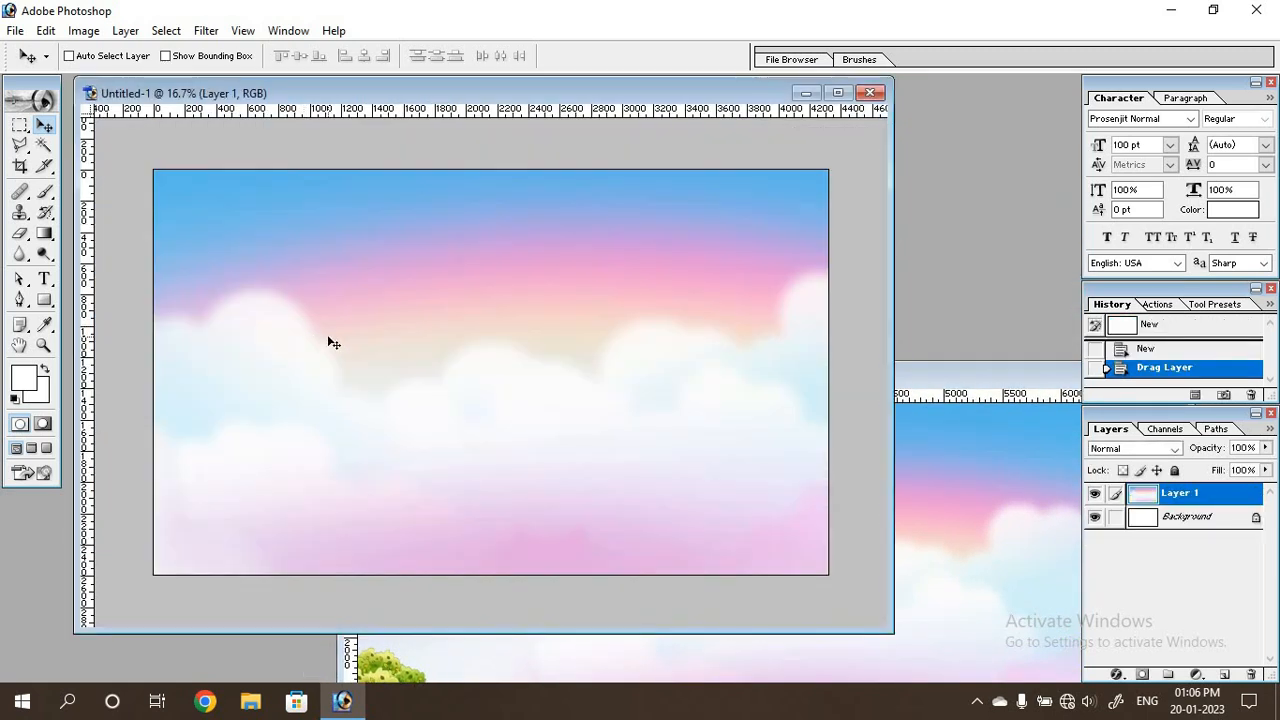
Step: Free-transform the cartoon landscape layer so the whole scene fits and fills the Untitled-1 canvas
{"action": "key", "text": "ctrl+t"}
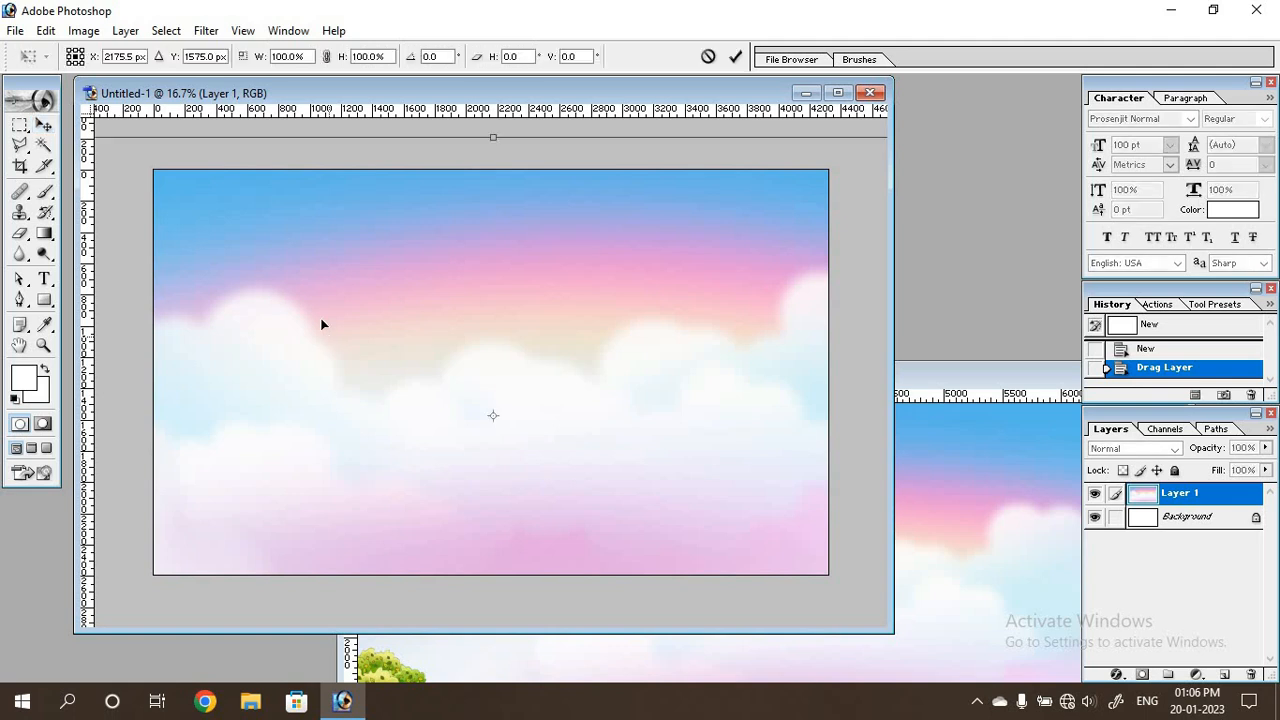
{"action": "left_click_drag", "start_coordinate": [324, 323], "coordinate": [567, 344]}
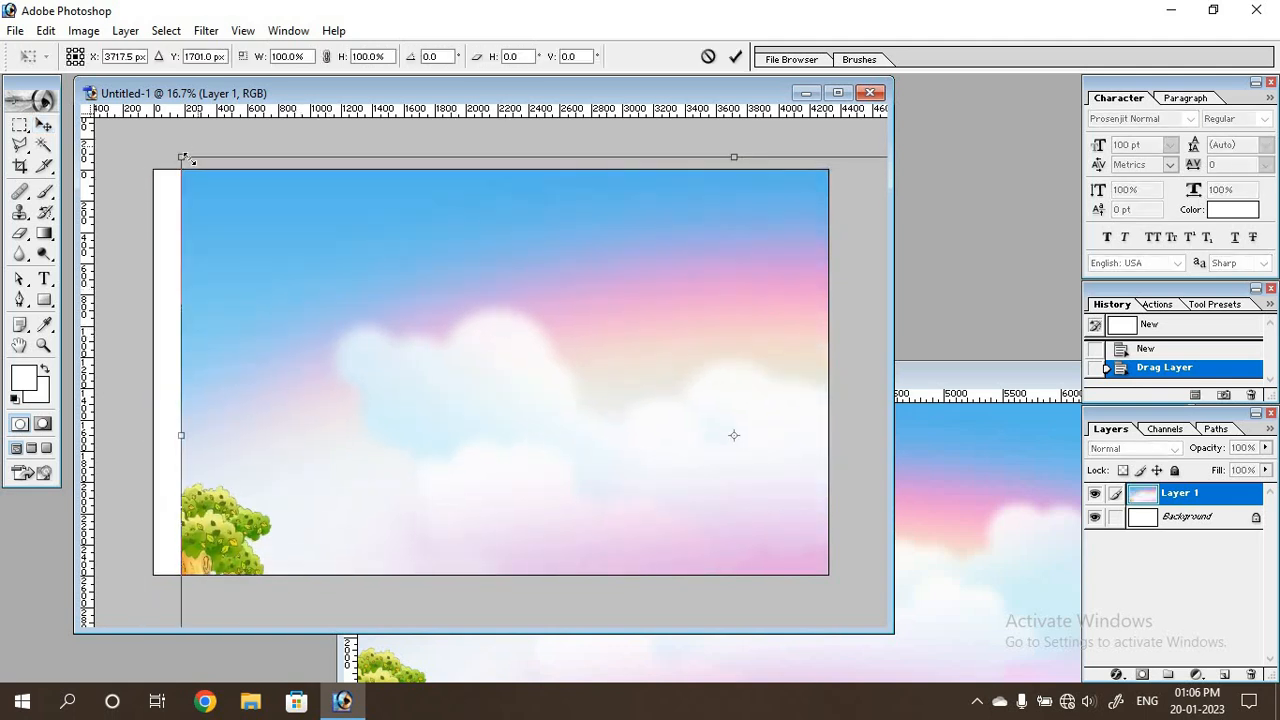
{"action": "left_click_drag", "start_coordinate": [181, 157], "coordinate": [531, 460]}
{"action": "left_click_drag", "start_coordinate": [572, 498], "coordinate": [267, 224]}
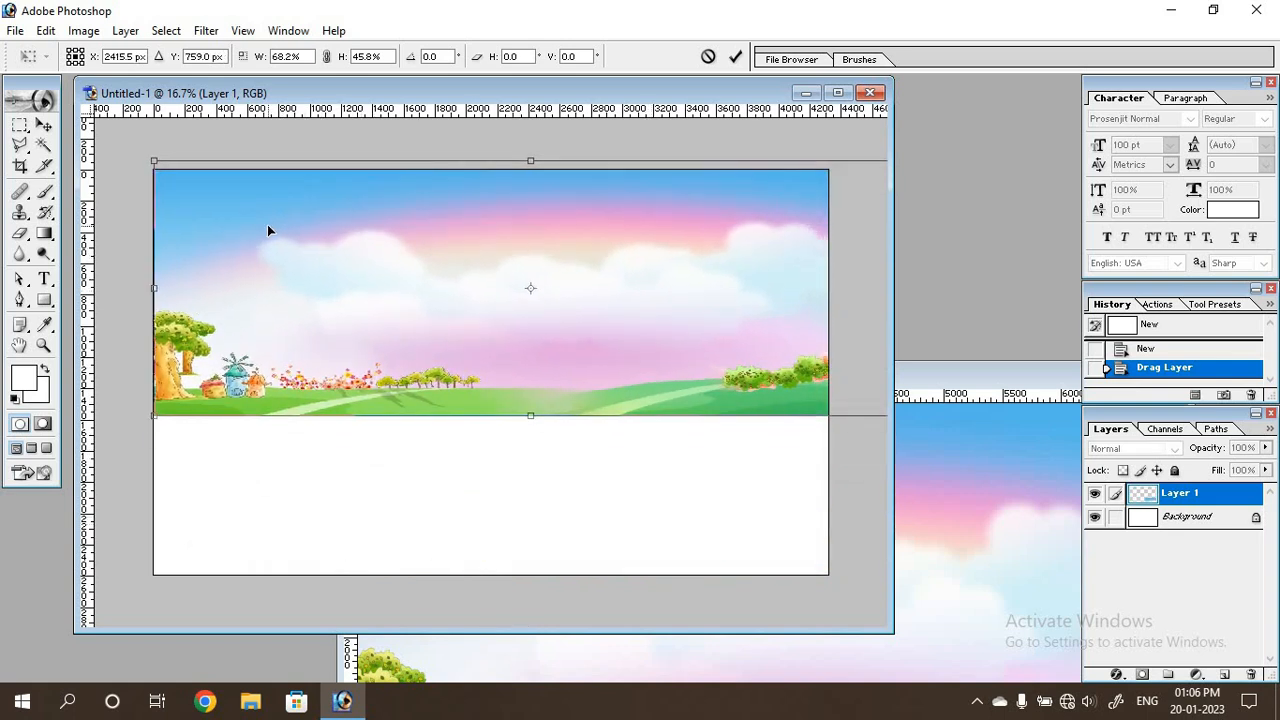
{"action": "left_click_drag", "start_coordinate": [176, 172], "coordinate": [583, 223]}
{"action": "left_click_drag", "start_coordinate": [643, 302], "coordinate": [220, 249]}
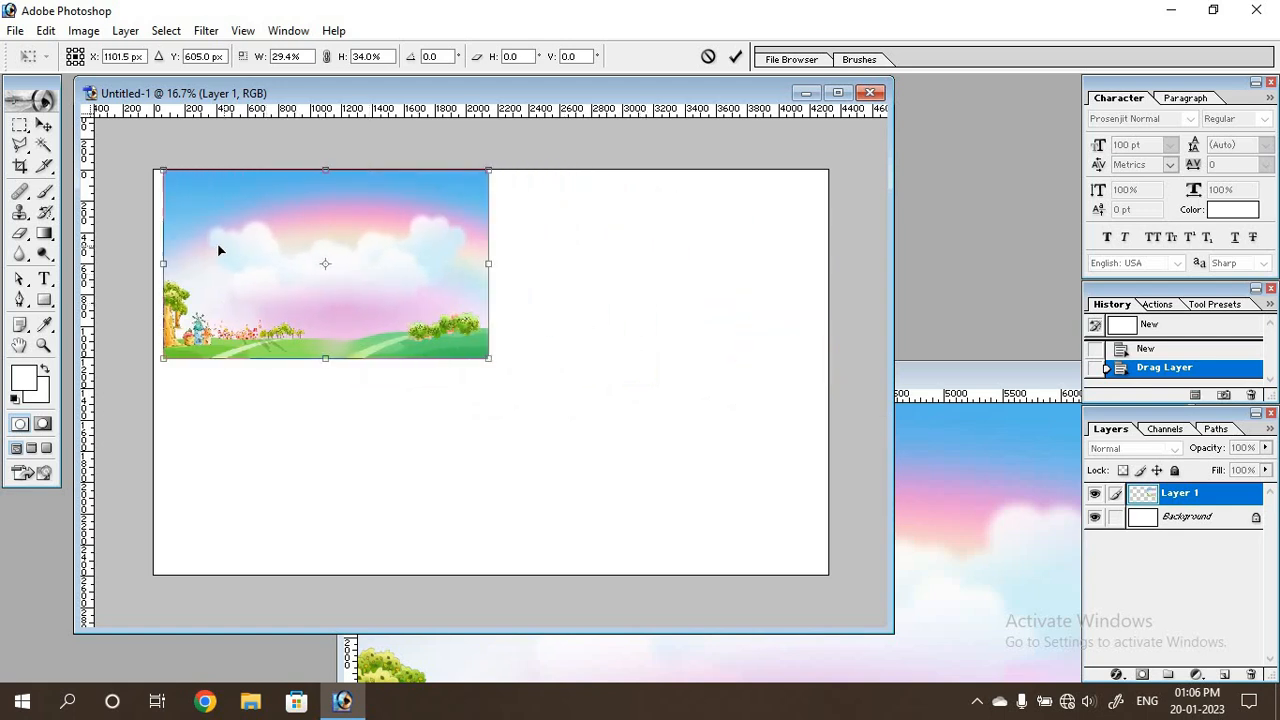
{"action": "left_click_drag", "start_coordinate": [481, 359], "coordinate": [830, 572]}
{"action": "key", "text": "Return"}
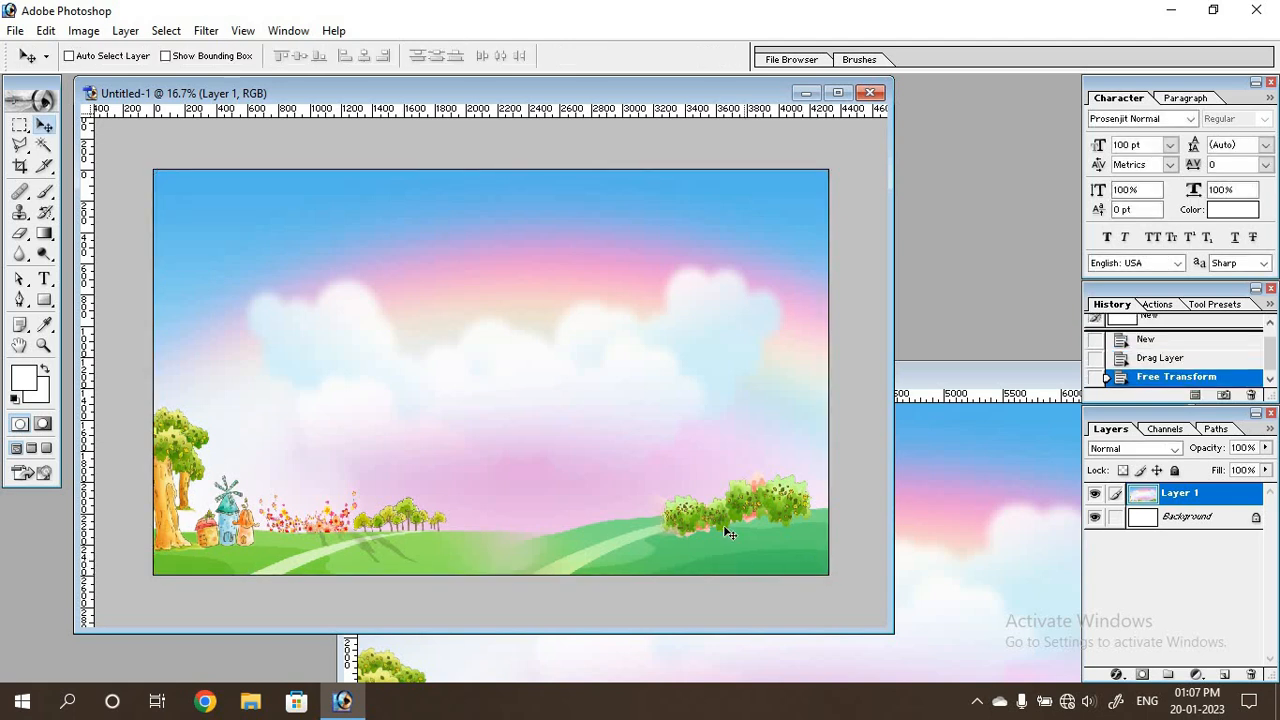
Step: Close the original cartoon festival board image window
{"action": "left_click", "coordinate": [960, 465]}
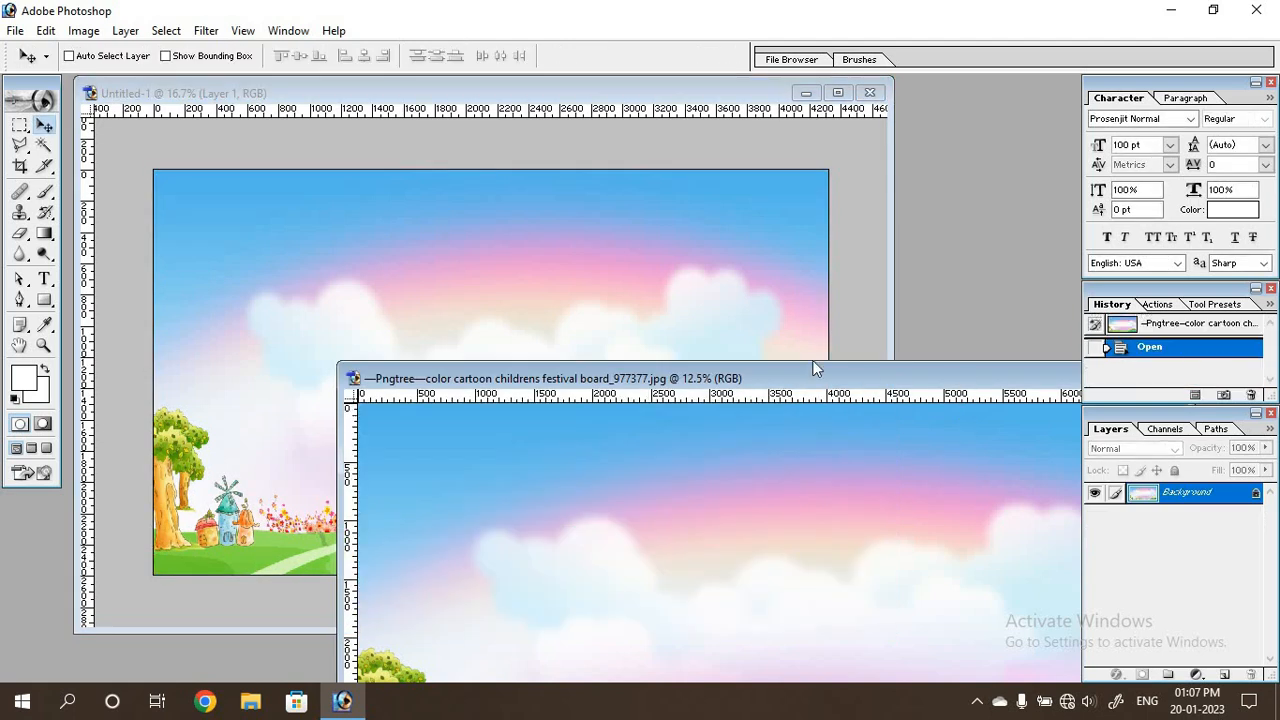
{"action": "left_click_drag", "start_coordinate": [812, 368], "coordinate": [579, 314]}
{"action": "left_click", "coordinate": [937, 321]}
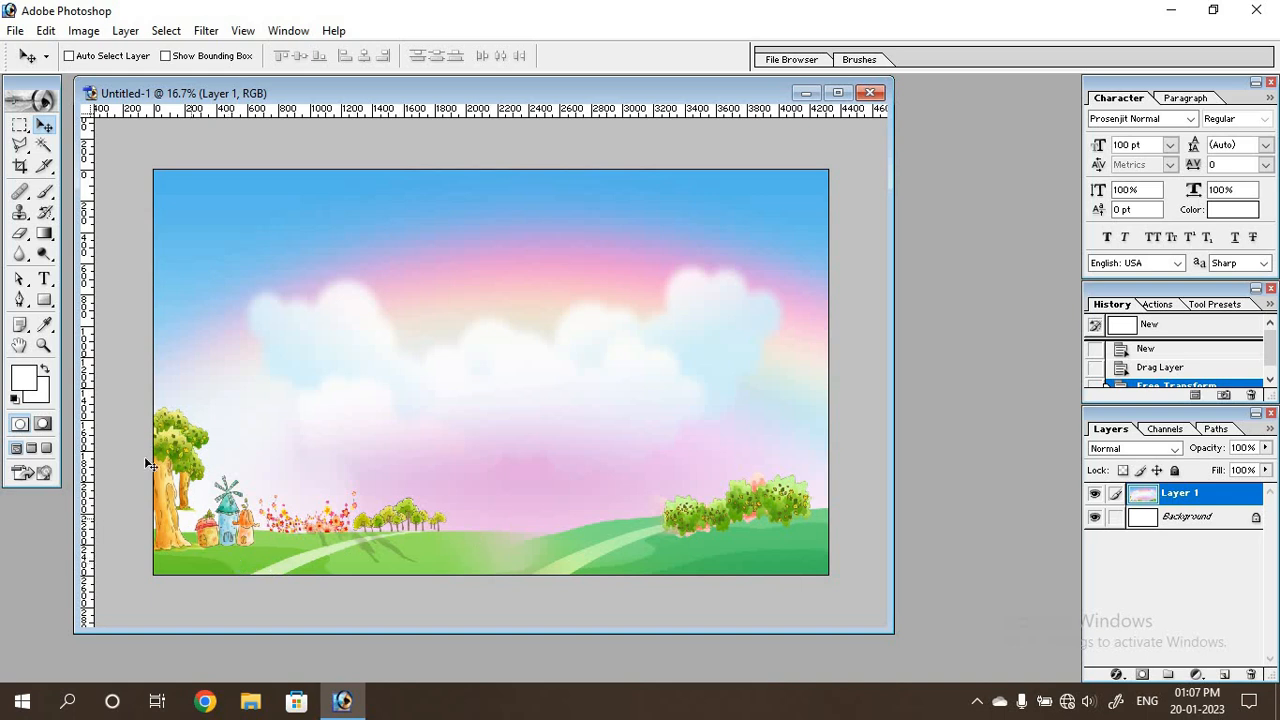
Step: Draw a thin full-width rectangle along the bottom of the canvas and fill it with dark blue
{"action": "left_click", "coordinate": [44, 301]}
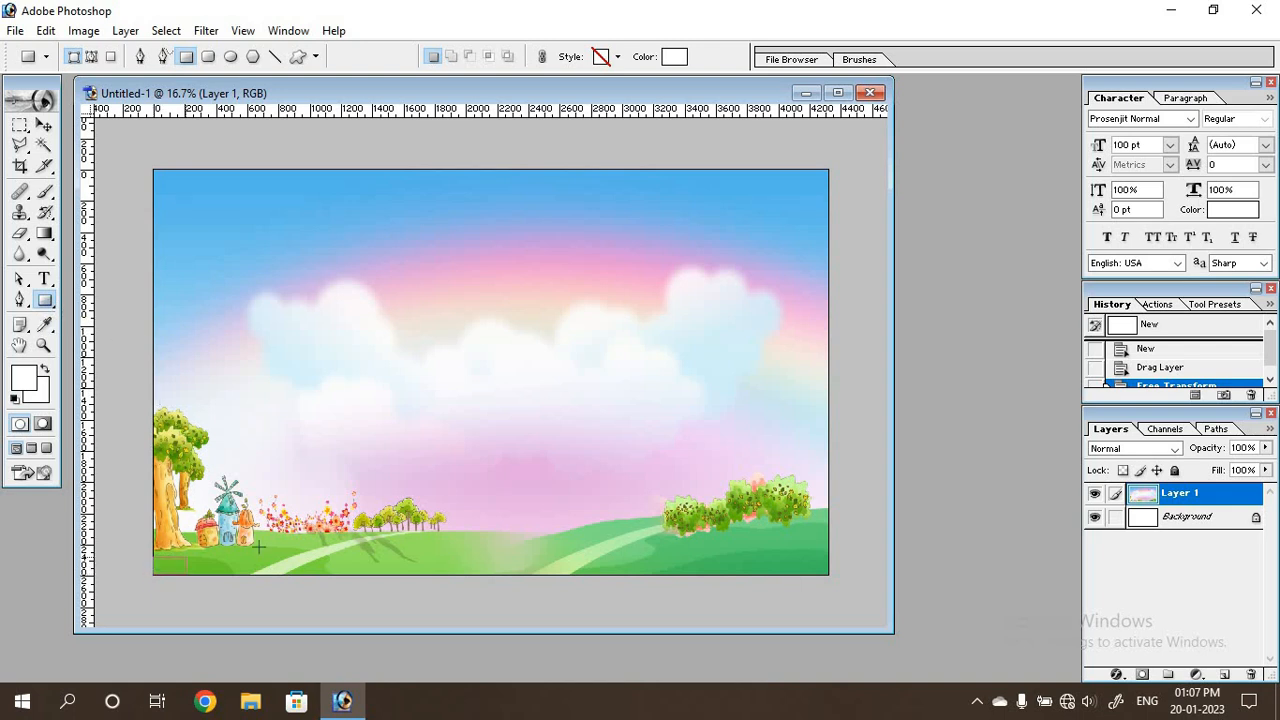
{"action": "left_click_drag", "start_coordinate": [259, 547], "coordinate": [828, 538]}
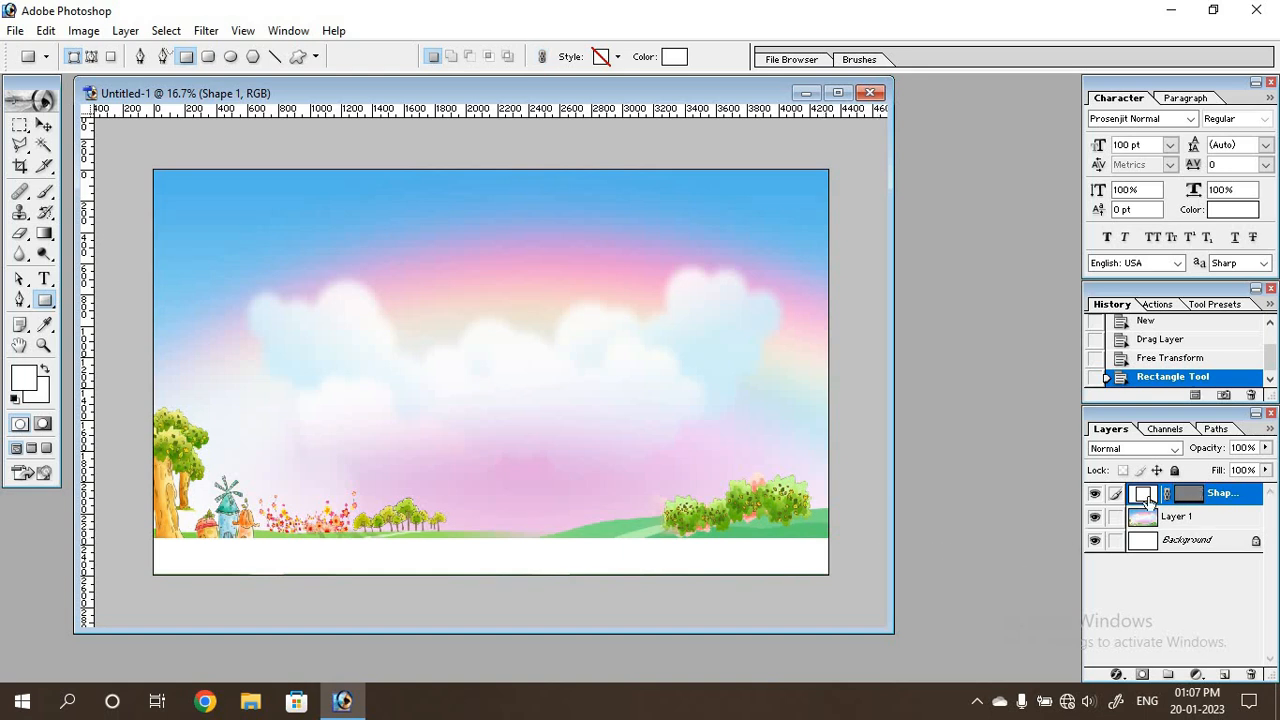
{"action": "double_click", "coordinate": [1145, 497]}
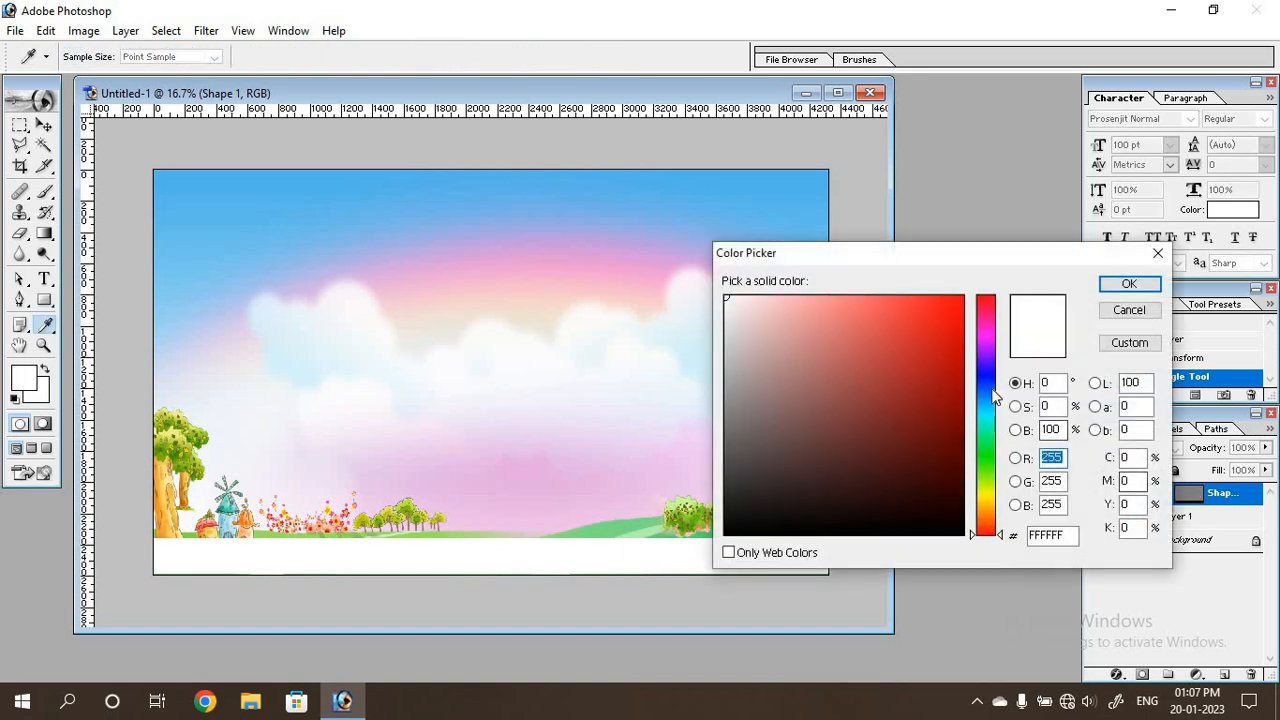
{"action": "left_click", "coordinate": [988, 376]}
{"action": "left_click", "coordinate": [963, 369]}
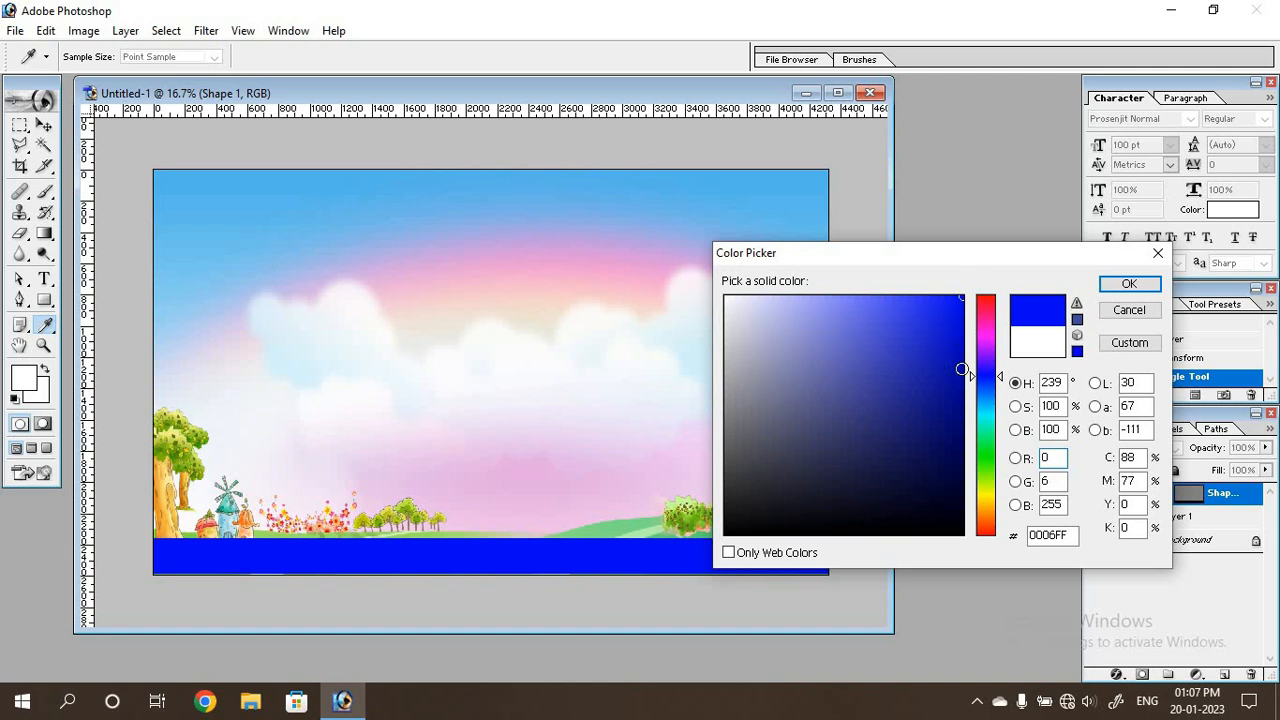
{"action": "left_click", "coordinate": [1129, 284]}
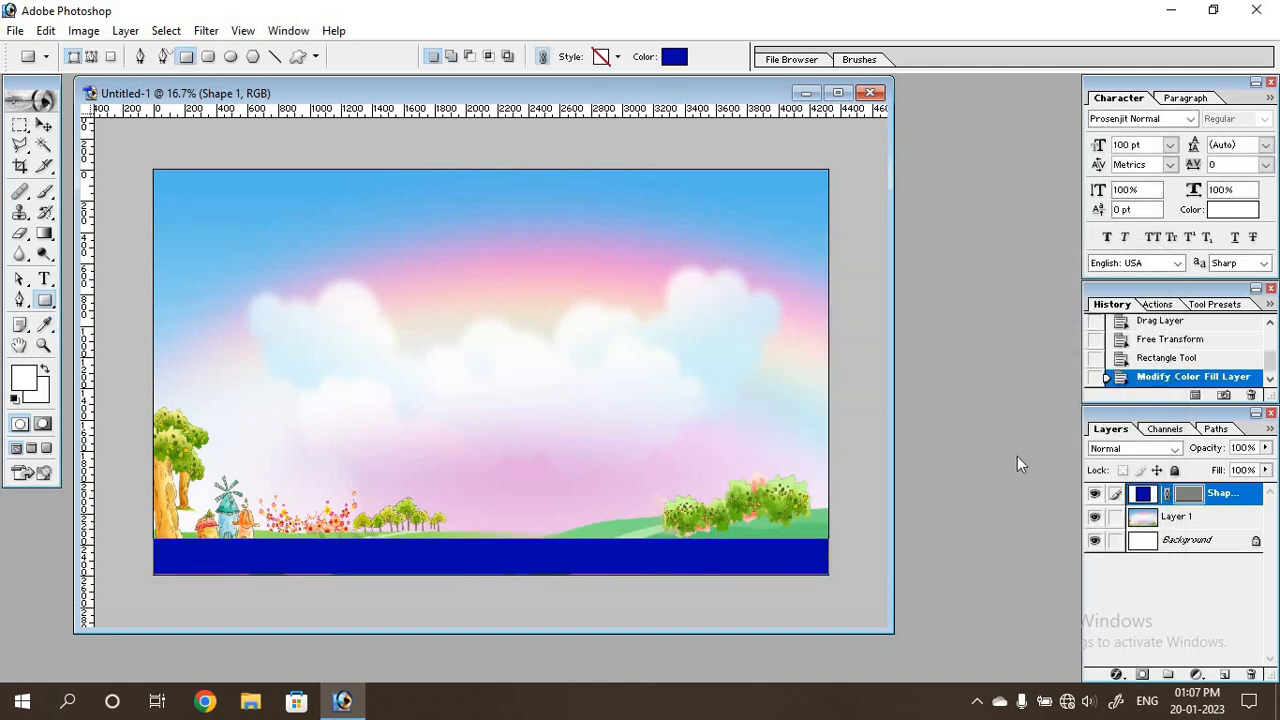
Step: Nudge the blue strip down to the canvas's bottom edge and stretch its upper edge slightly higher
{"action": "key", "text": "ctrl+0"}
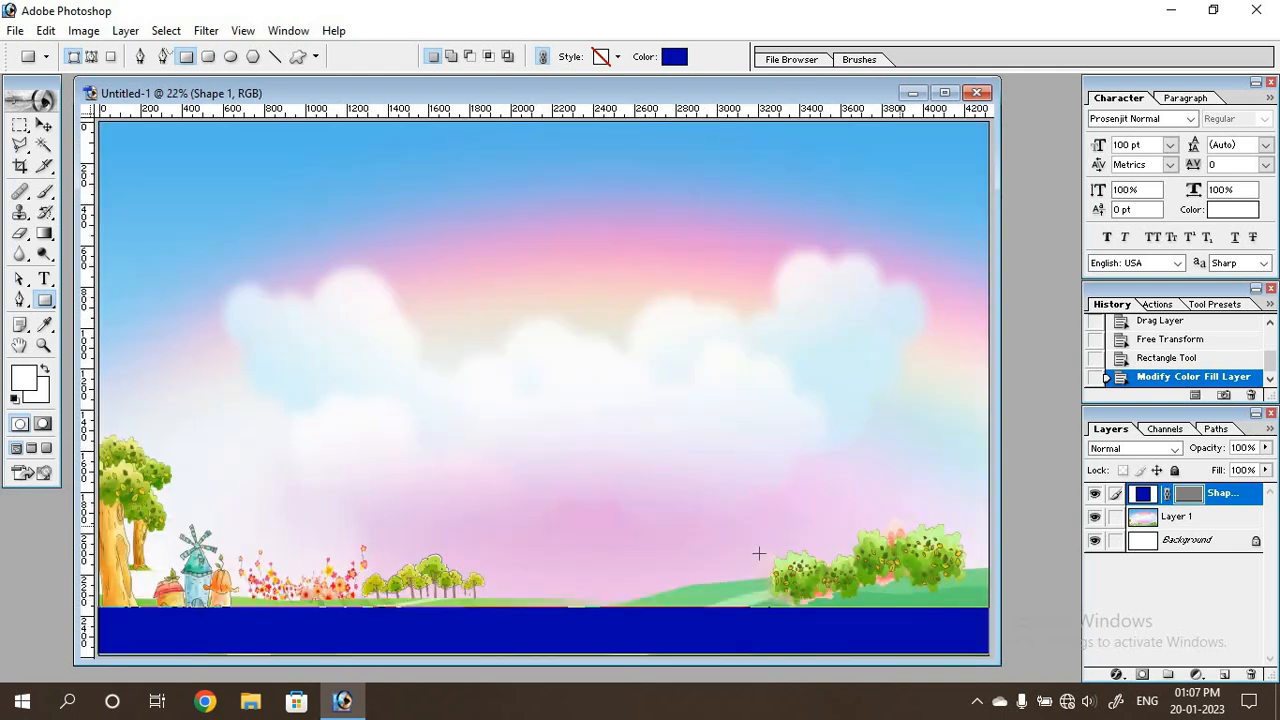
{"action": "left_click", "coordinate": [44, 124]}
{"action": "key", "text": "shift+Down"}
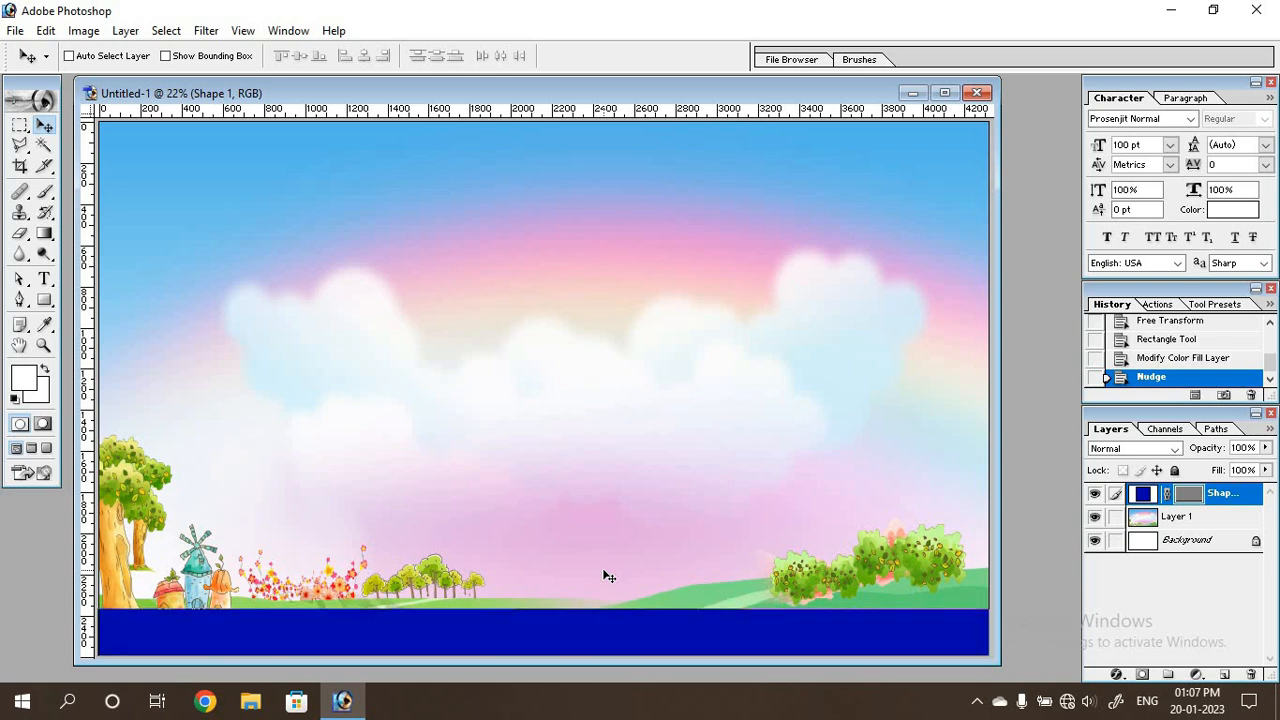
{"action": "key", "text": "ctrl+t"}
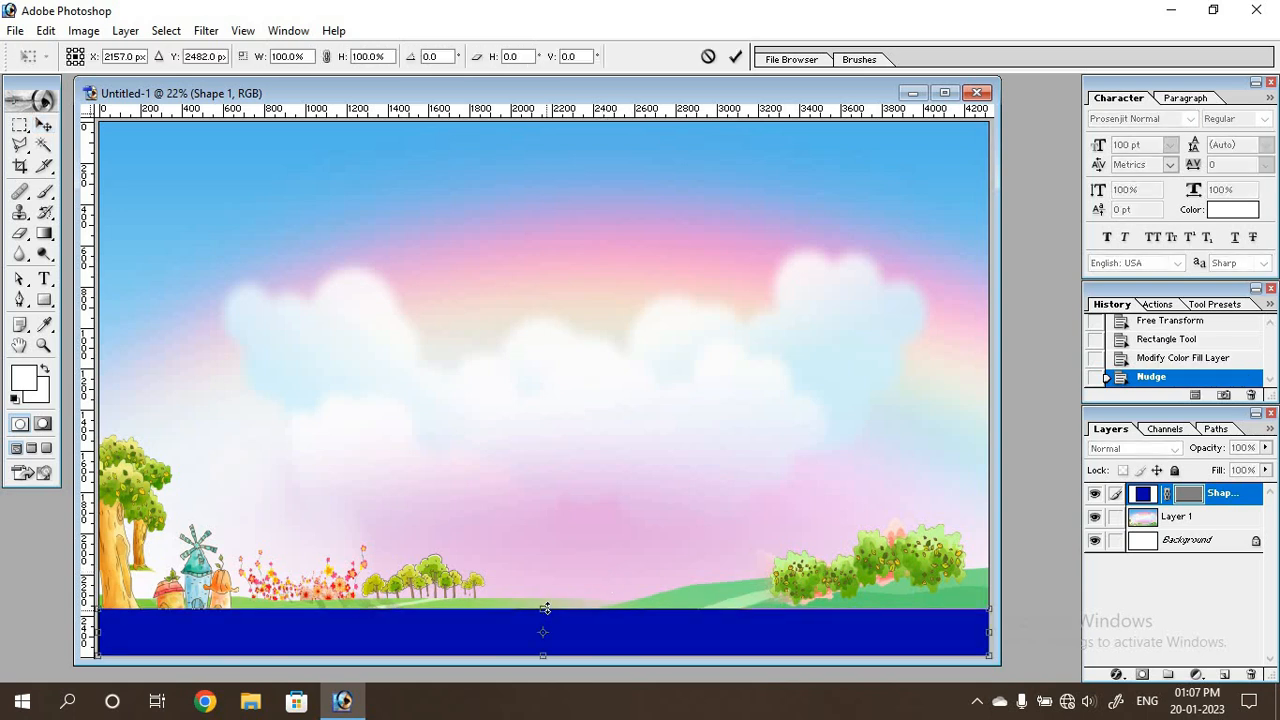
{"action": "left_click_drag", "start_coordinate": [545, 608], "coordinate": [551, 605]}
{"action": "key", "text": "Return"}
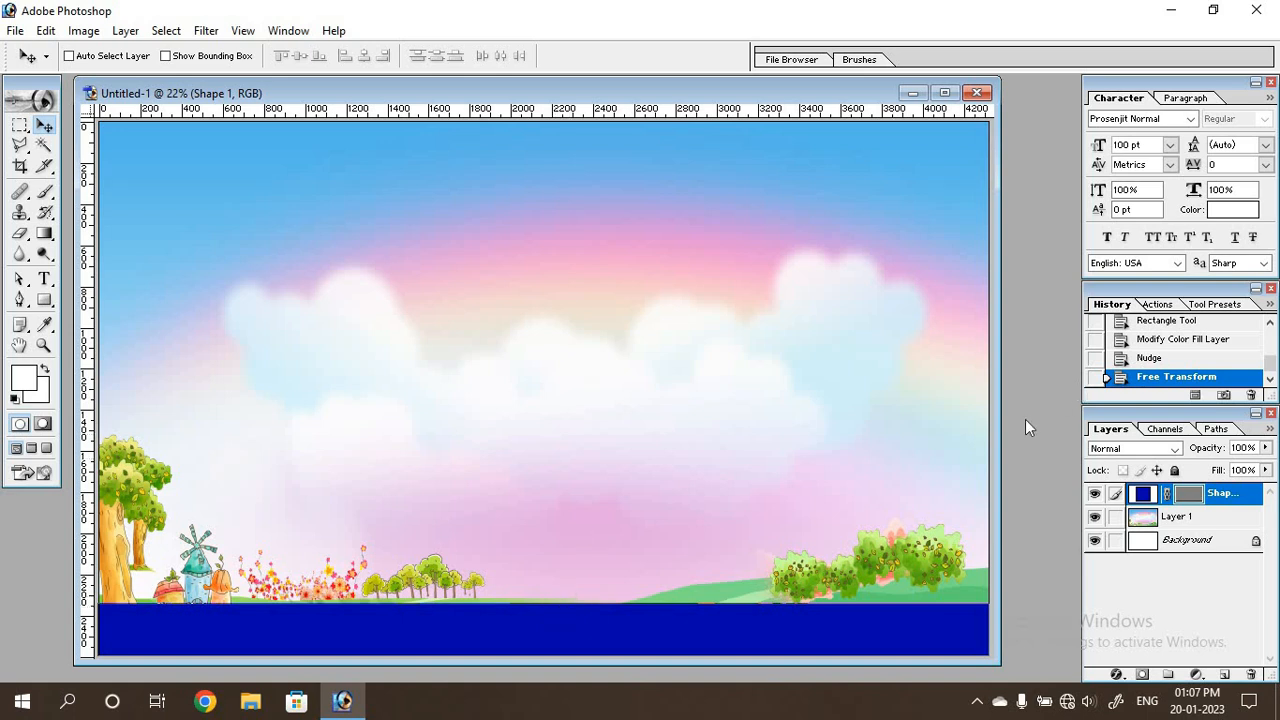
Step: Open both the Saraswati Puja Bangla typography image and "saraswati ma" from the Saraswati puja folder inside Pujo
{"action": "key", "text": "ctrl+o"}
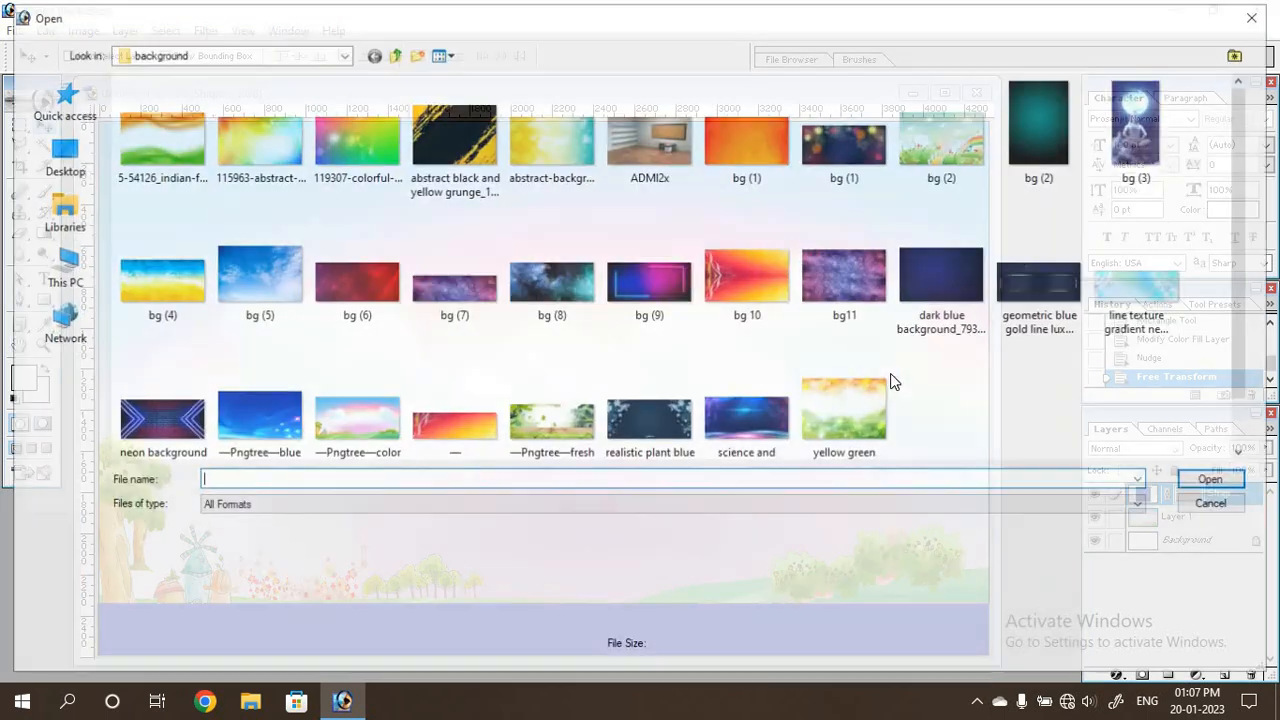
{"action": "left_click", "coordinate": [393, 52]}
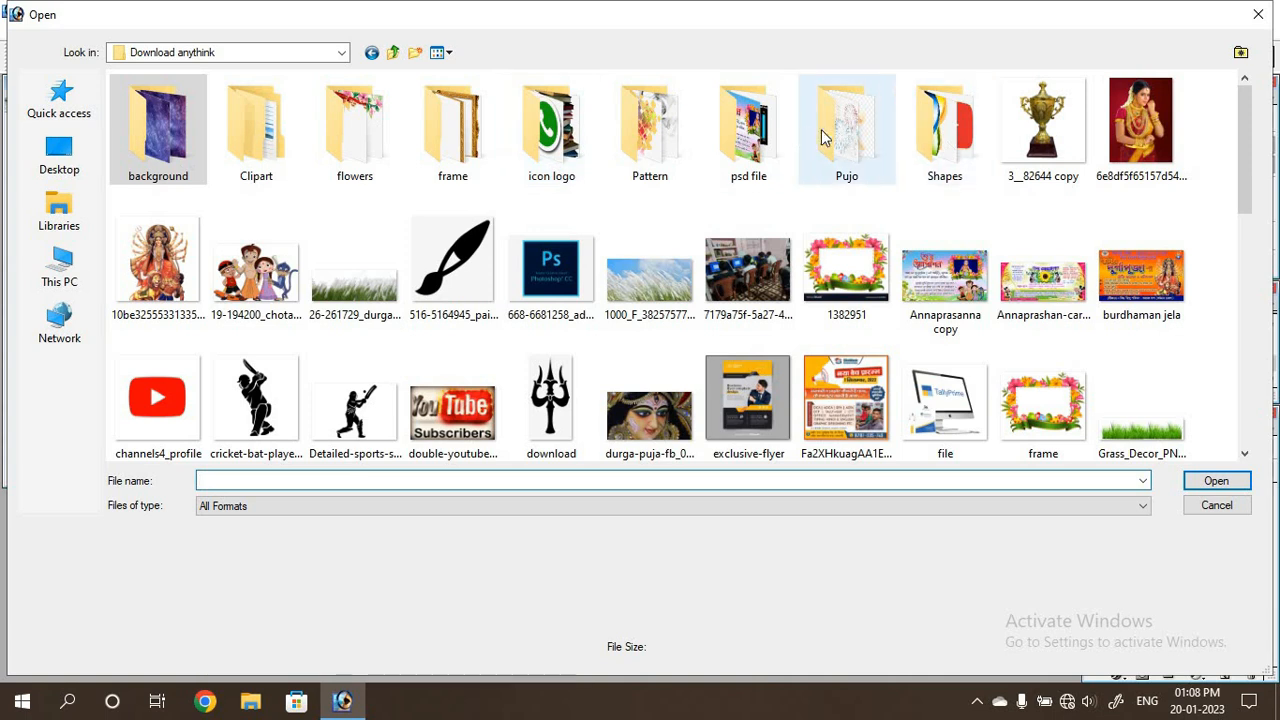
{"action": "left_click", "coordinate": [770, 130]}
{"action": "double_click", "coordinate": [830, 138]}
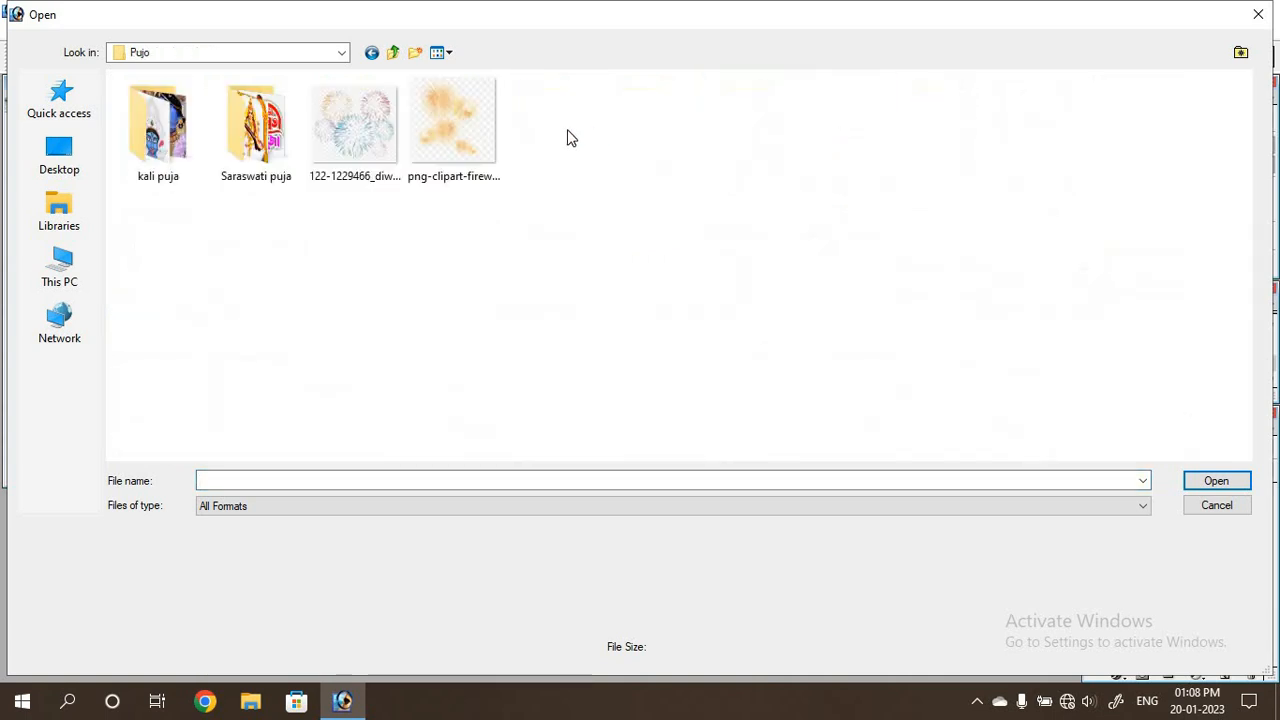
{"action": "left_click", "coordinate": [237, 160]}
{"action": "double_click", "coordinate": [258, 148]}
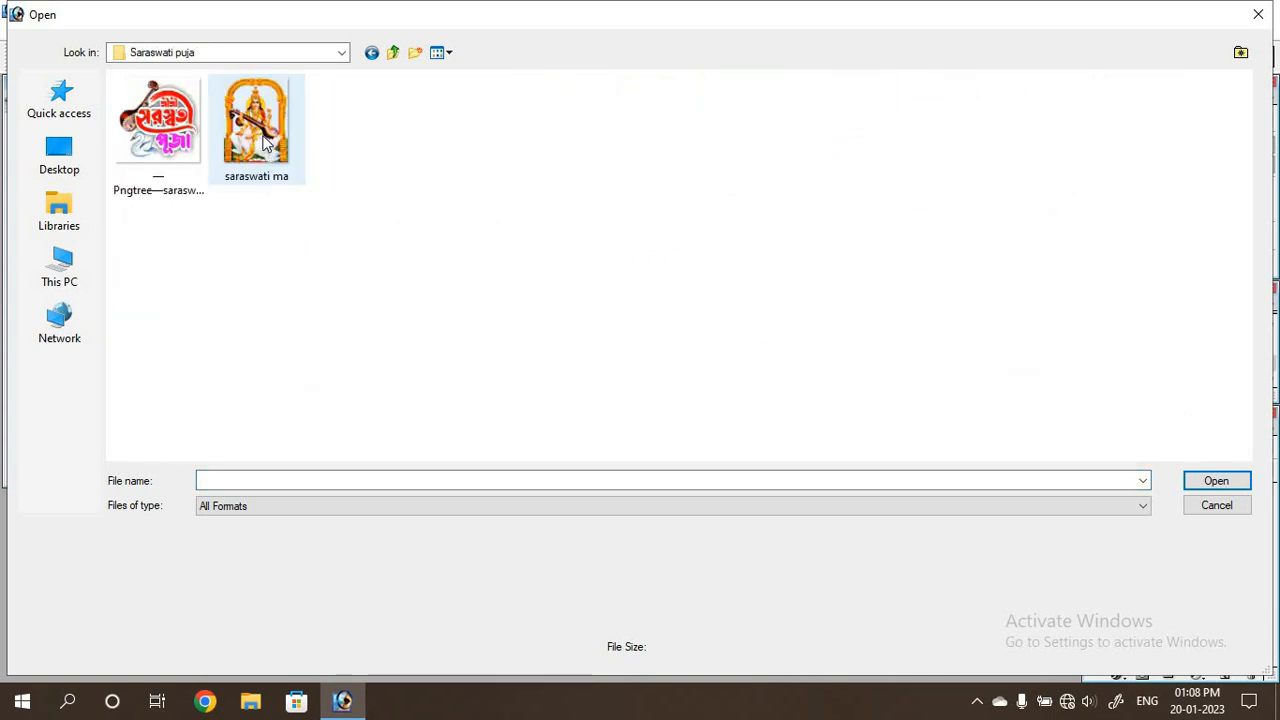
{"action": "left_click_drag", "start_coordinate": [336, 142], "coordinate": [165, 145]}
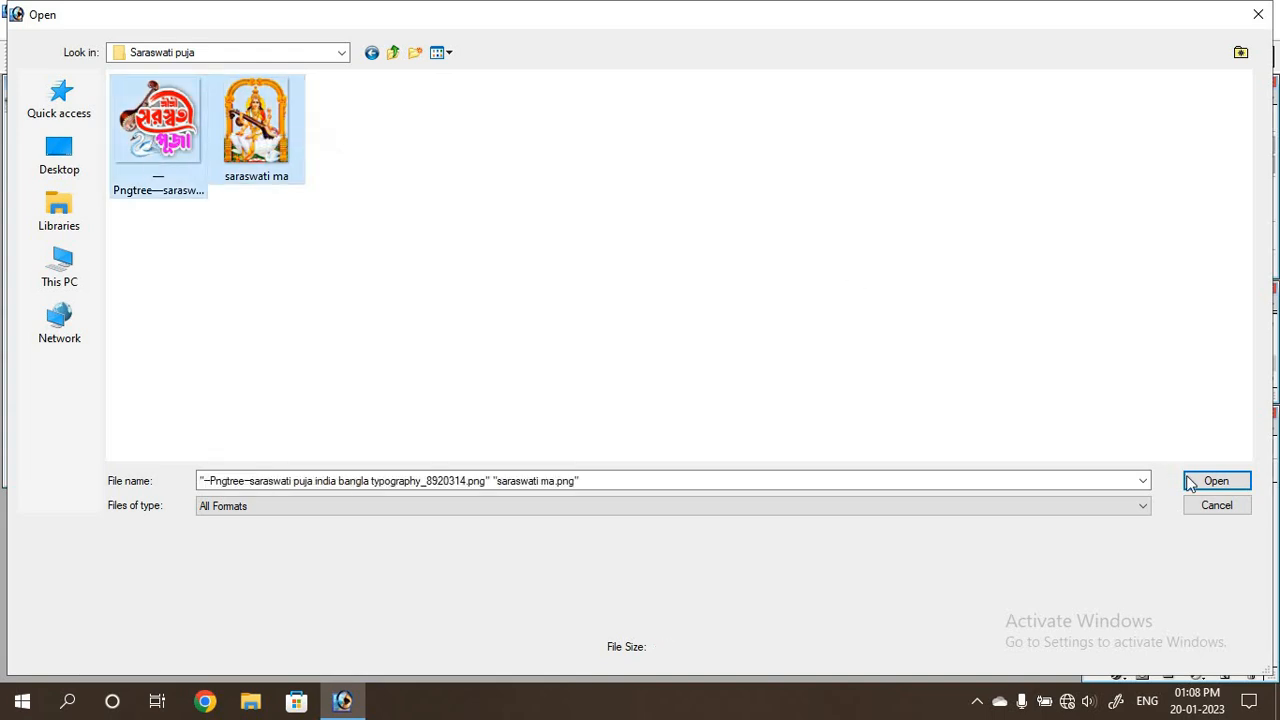
{"action": "left_click", "coordinate": [1218, 484]}
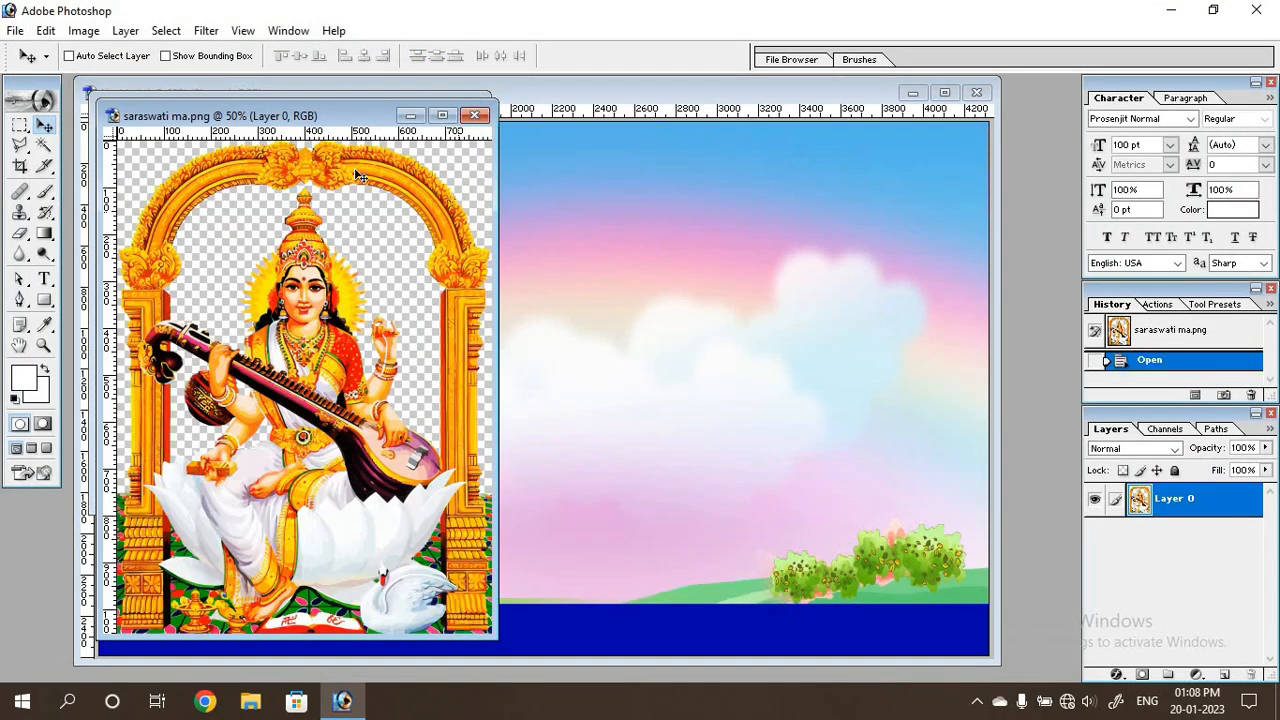
Step: Bring the Saraswati Puja typography and the goddess image into the Untitled-1 banner, and close the goddess image's source window
{"action": "left_click_drag", "start_coordinate": [270, 118], "coordinate": [130, 244]}
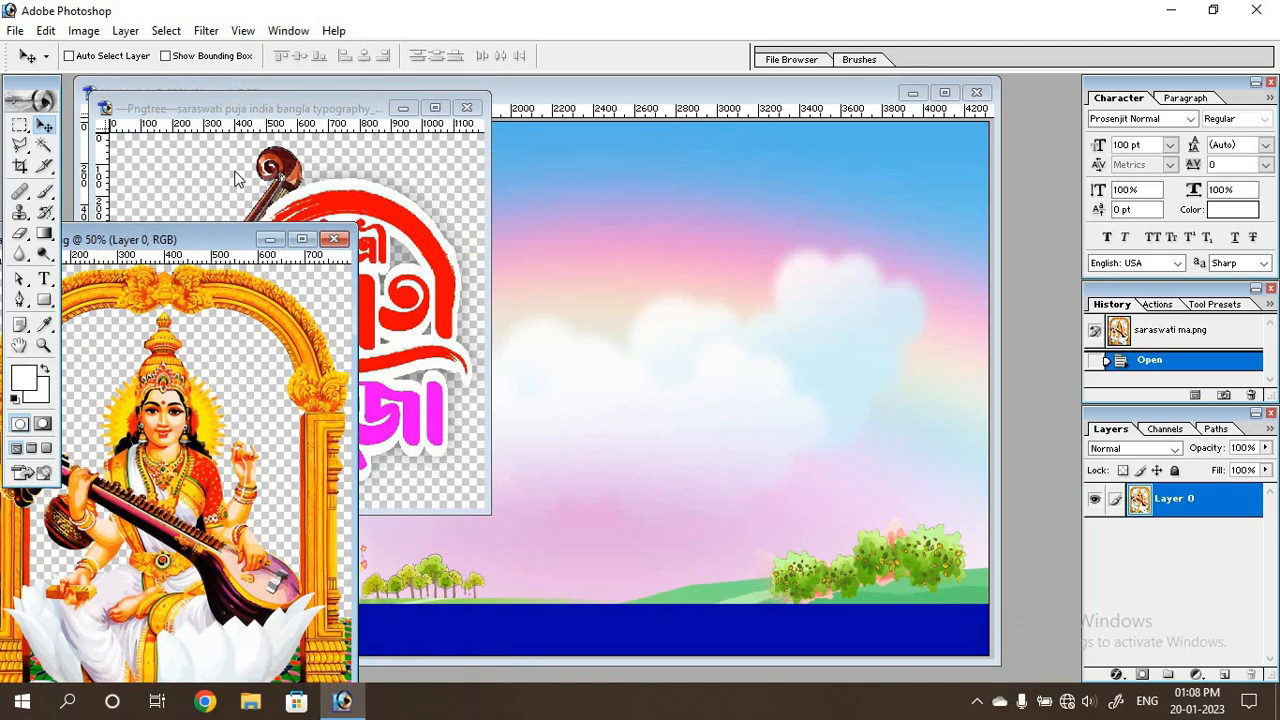
{"action": "left_click", "coordinate": [717, 420]}
{"action": "left_click", "coordinate": [57, 578]}
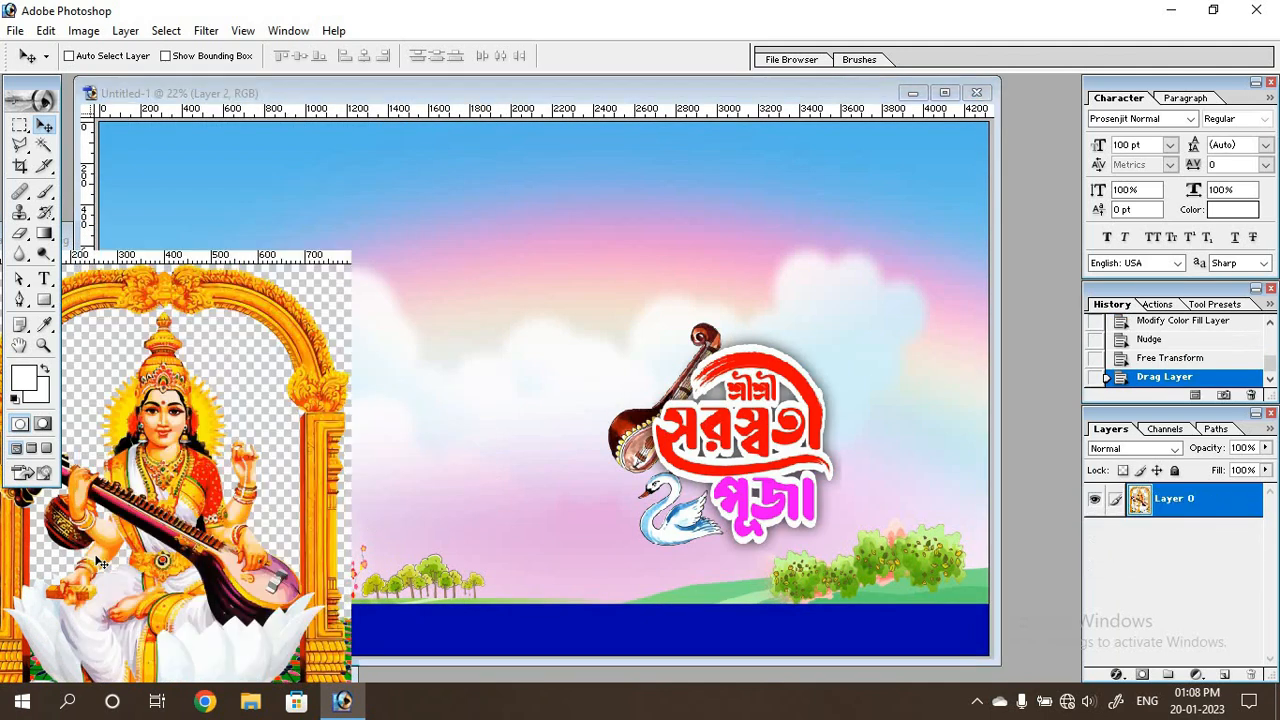
{"action": "left_click_drag", "start_coordinate": [137, 520], "coordinate": [211, 485]}
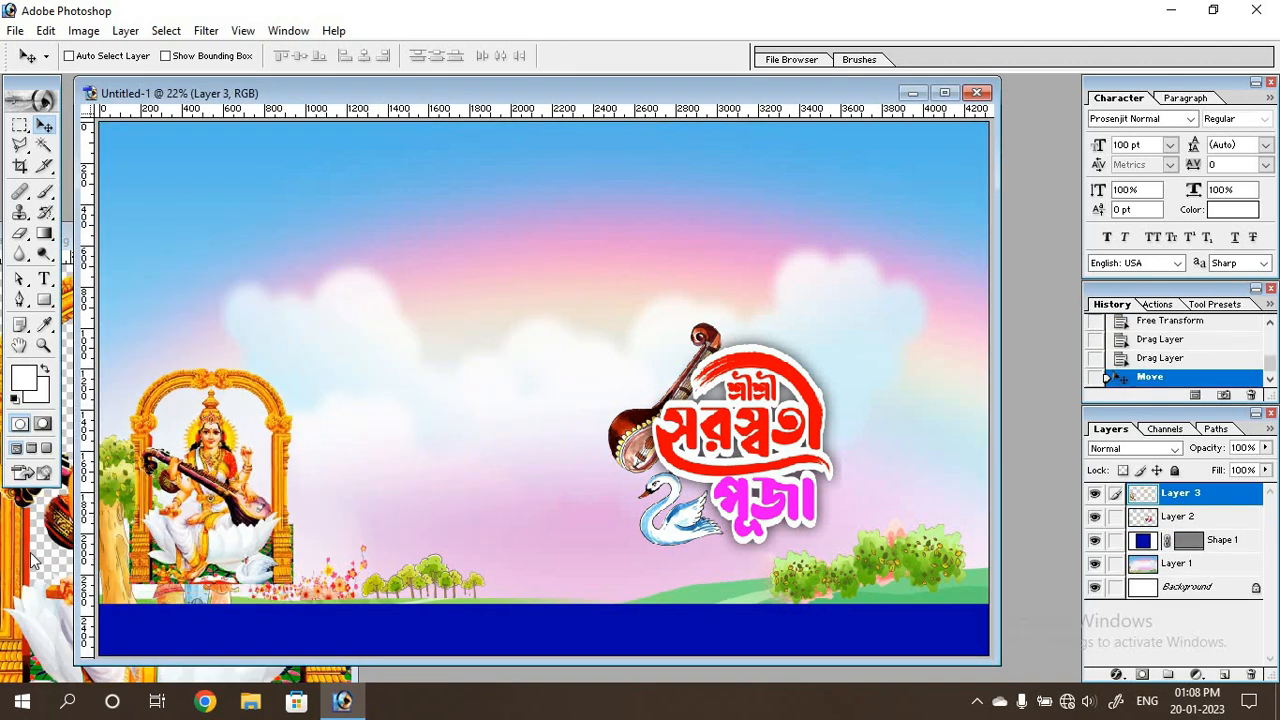
{"action": "left_click", "coordinate": [31, 558]}
{"action": "left_click", "coordinate": [350, 239]}
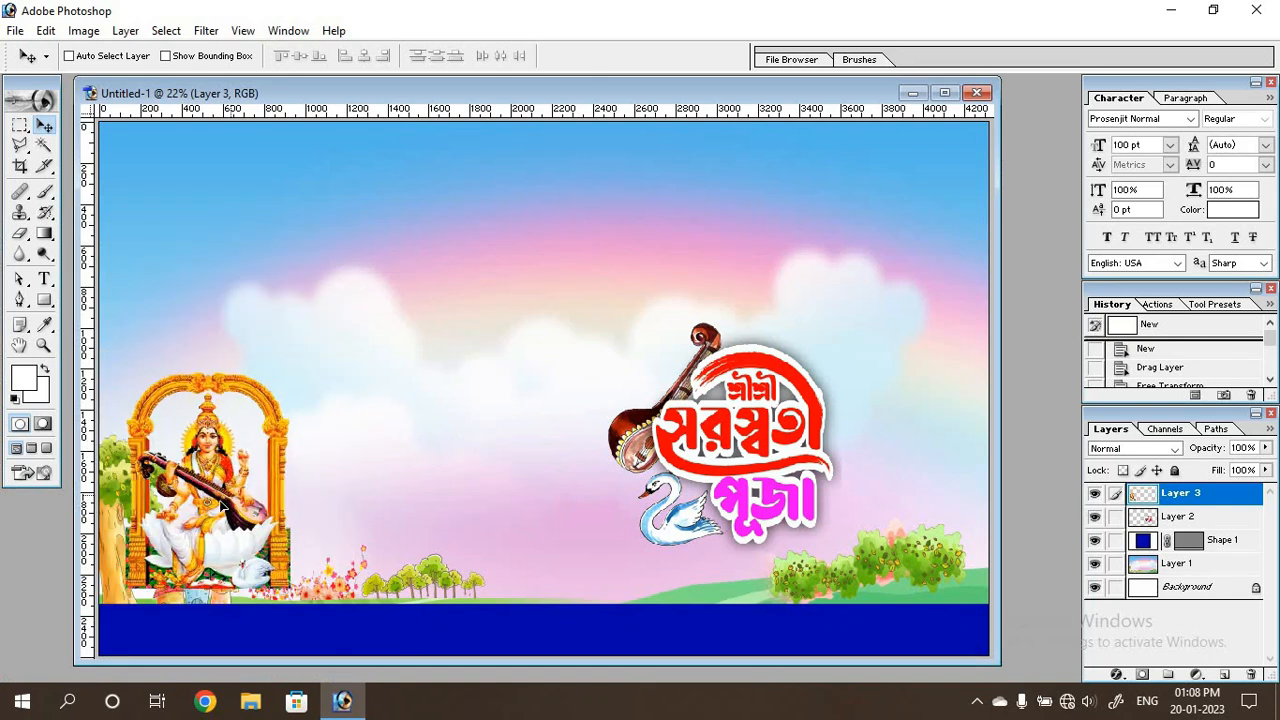
Step: Place the goddess image at the canvas's left edge just above the blue strip and scale it proportionally to about 217.5%
{"action": "left_click_drag", "start_coordinate": [222, 505], "coordinate": [196, 518]}
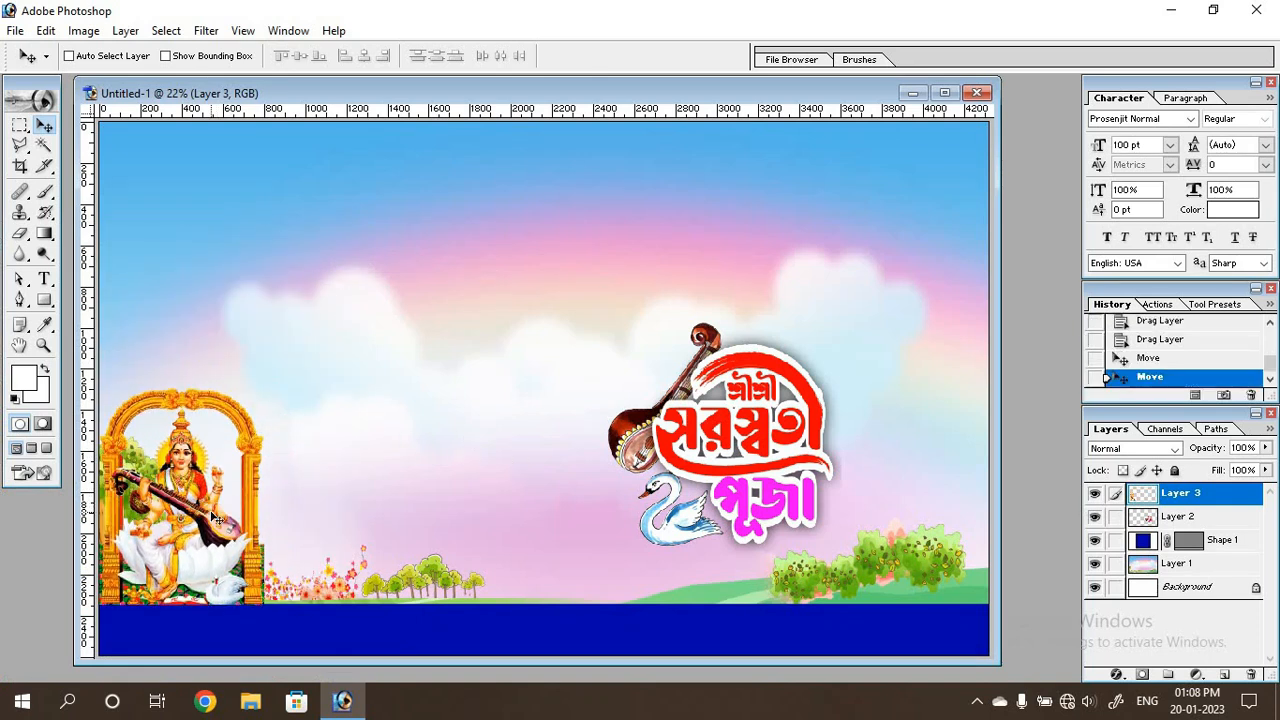
{"action": "key", "text": "ctrl+t"}
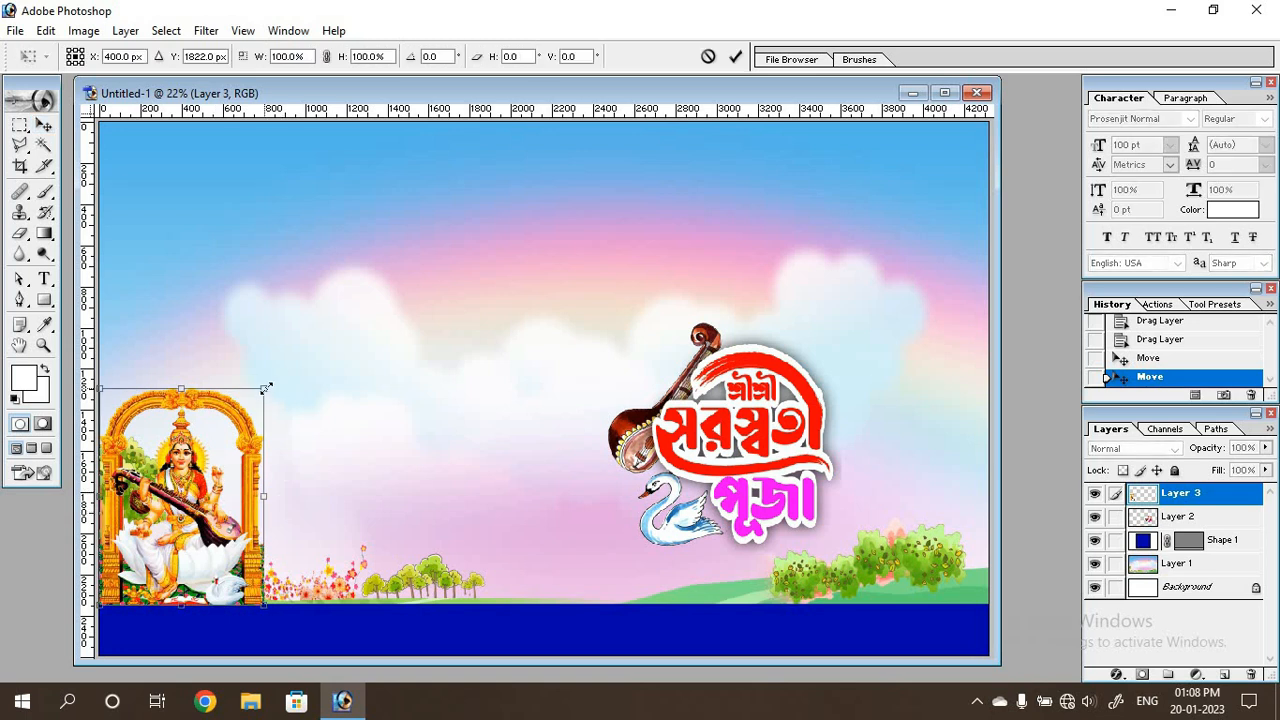
{"action": "left_click_drag", "start_coordinate": [266, 388], "coordinate": [491, 157]}
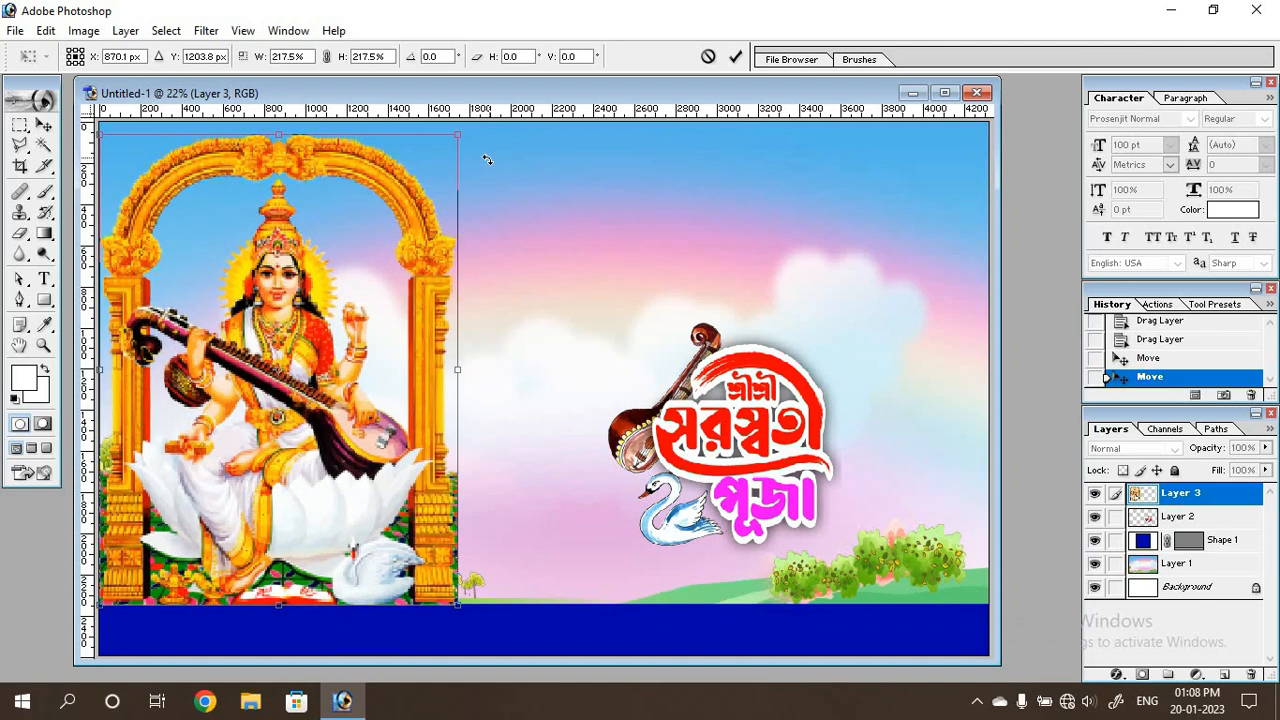
{"action": "key", "text": "Return"}
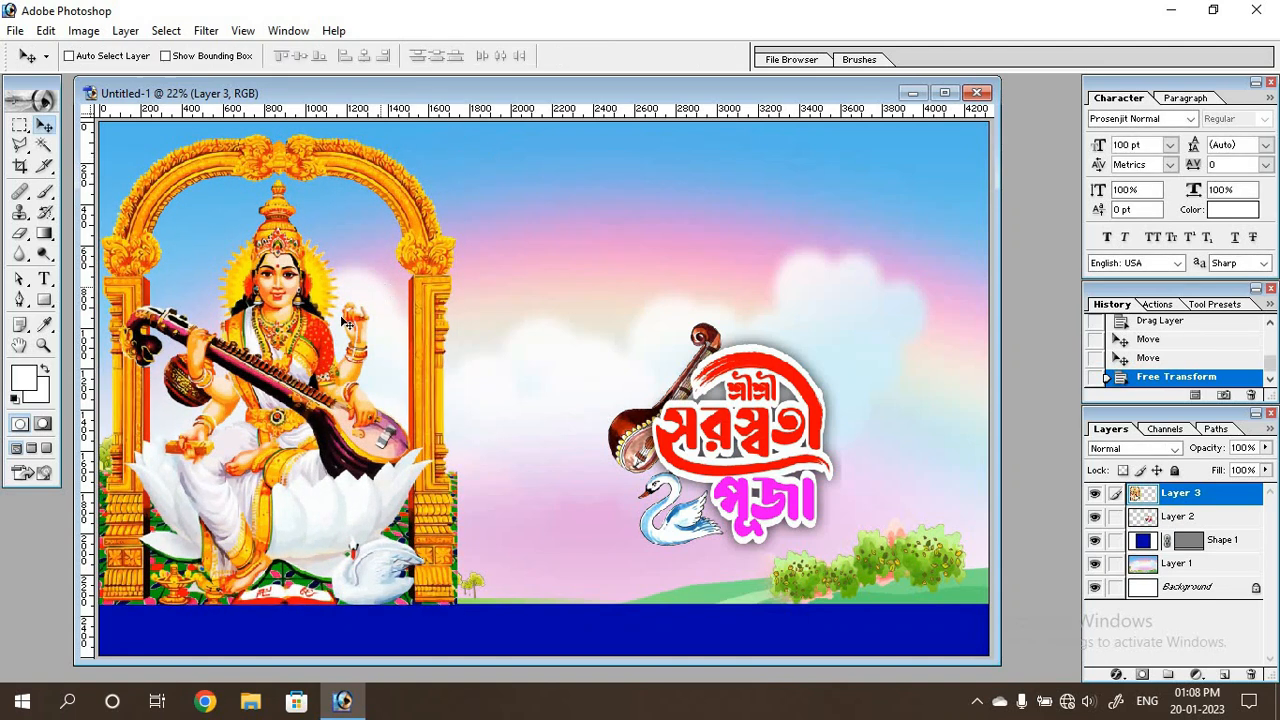
Step: Place the goddess layer beneath the blue strip's layer and adjust its position so its base meets the strip
{"action": "mouse_move", "coordinate": [345, 320]}
{"action": "left_mouse_down"}
{"action": "mouse_move", "coordinate": [352, 312]}
{"action": "mouse_move", "coordinate": [330, 328]}
{"action": "mouse_move", "coordinate": [343, 309]}
{"action": "mouse_move", "coordinate": [340, 326]}
{"action": "left_mouse_up"}
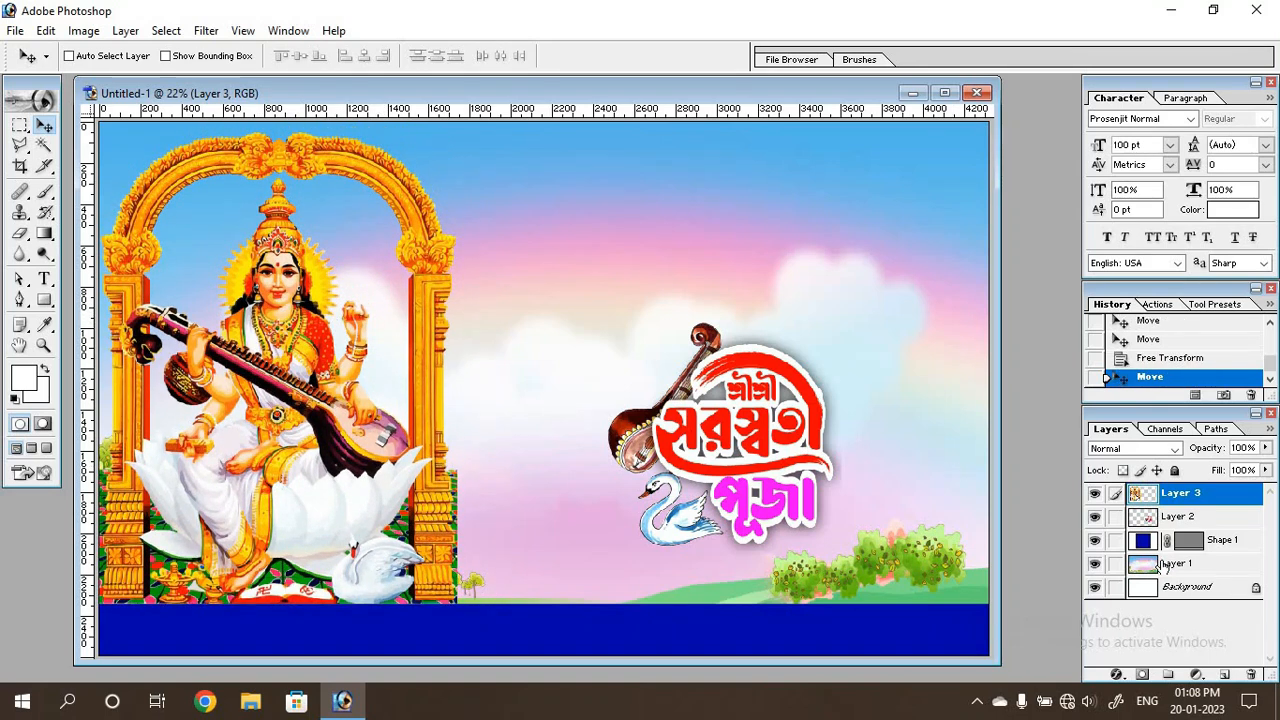
{"action": "left_click_drag", "start_coordinate": [1187, 497], "coordinate": [1178, 562]}
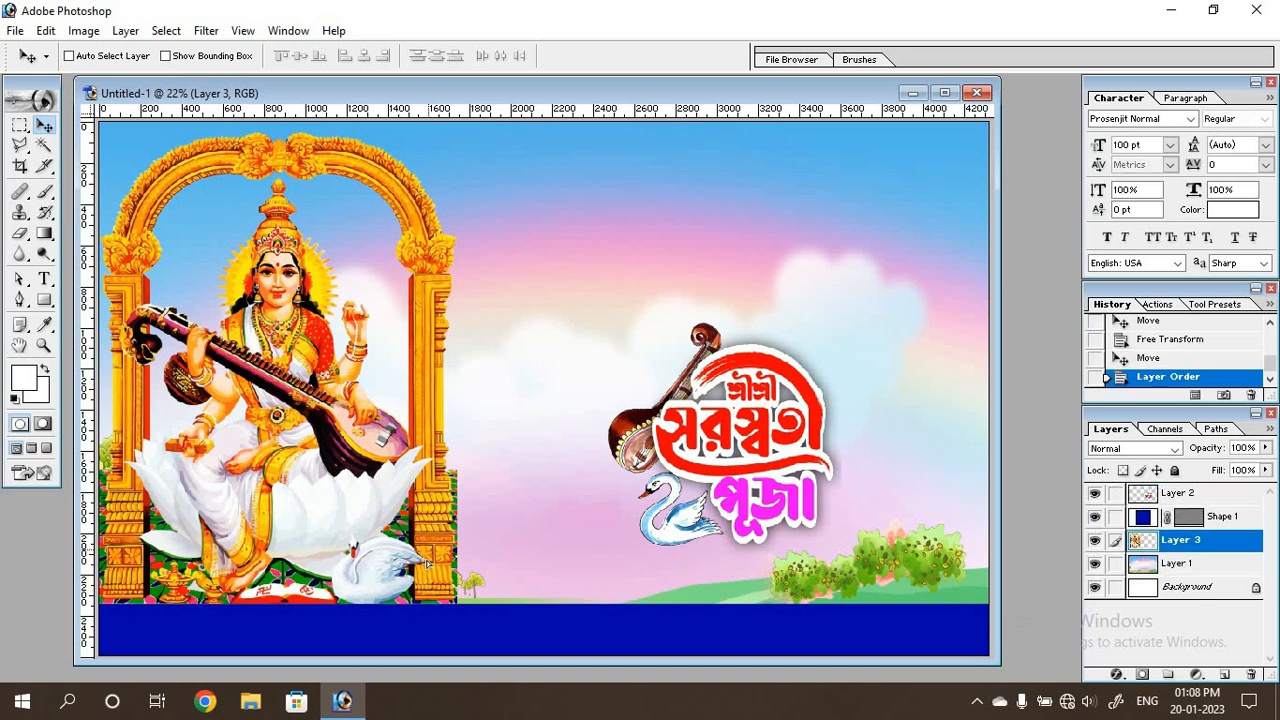
{"action": "mouse_move", "coordinate": [428, 563]}
{"action": "left_mouse_down"}
{"action": "mouse_move", "coordinate": [422, 616]}
{"action": "mouse_move", "coordinate": [430, 552]}
{"action": "left_mouse_up"}
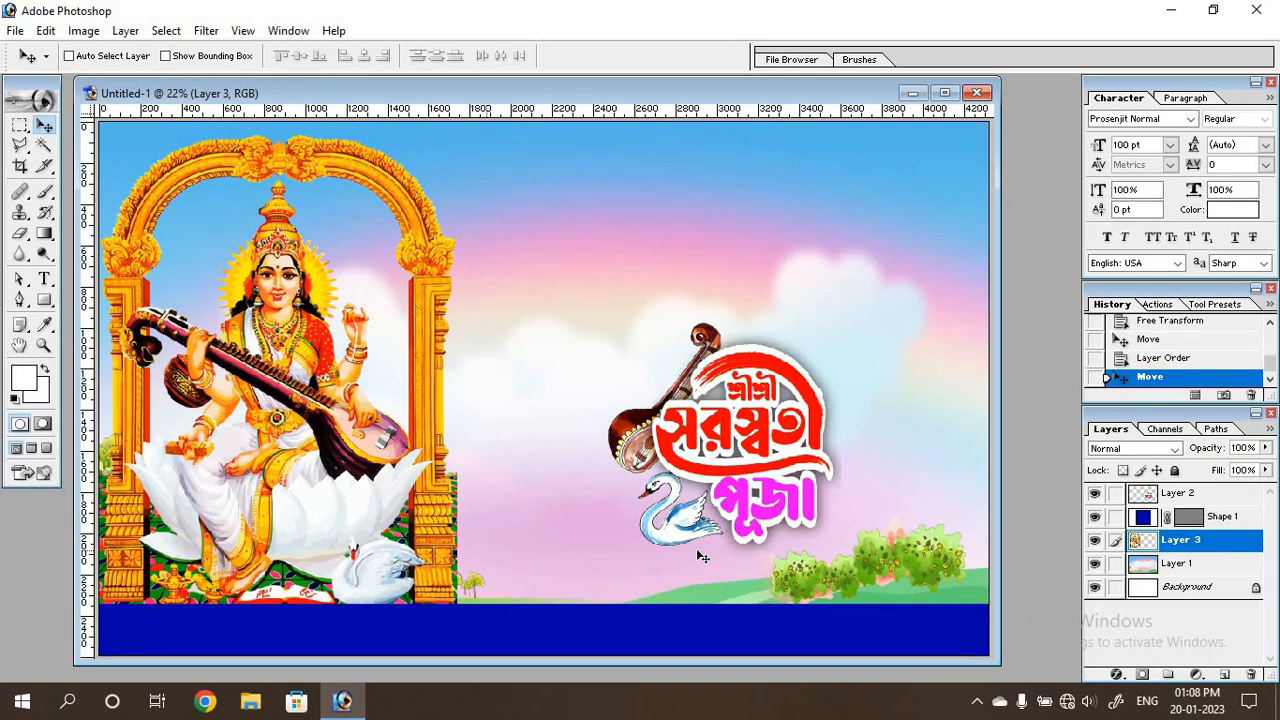
Step: Move the Saraswati Puja typography beside the goddess, just above the blue strip, and scale it proportionally to about 129.4%
{"action": "right_click", "coordinate": [762, 433]}
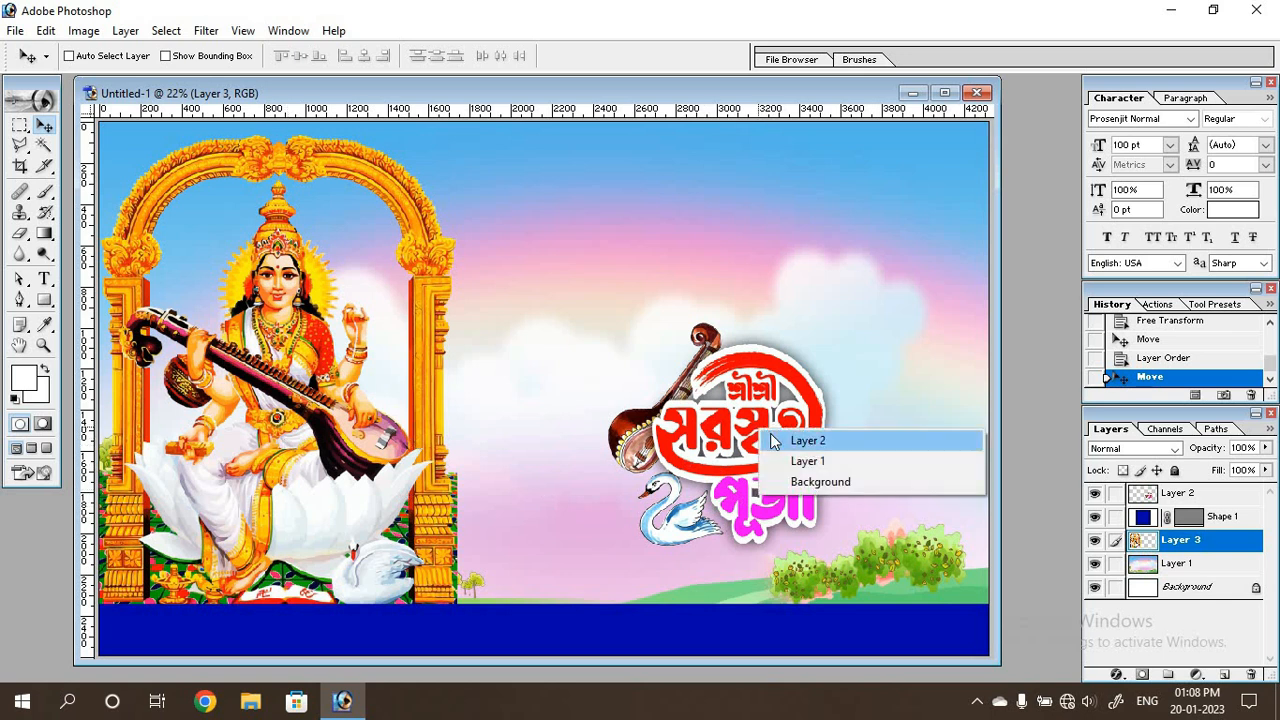
{"action": "left_click", "coordinate": [770, 433]}
{"action": "left_click_drag", "start_coordinate": [770, 433], "coordinate": [635, 490]}
{"action": "key", "text": "ctrl+t"}
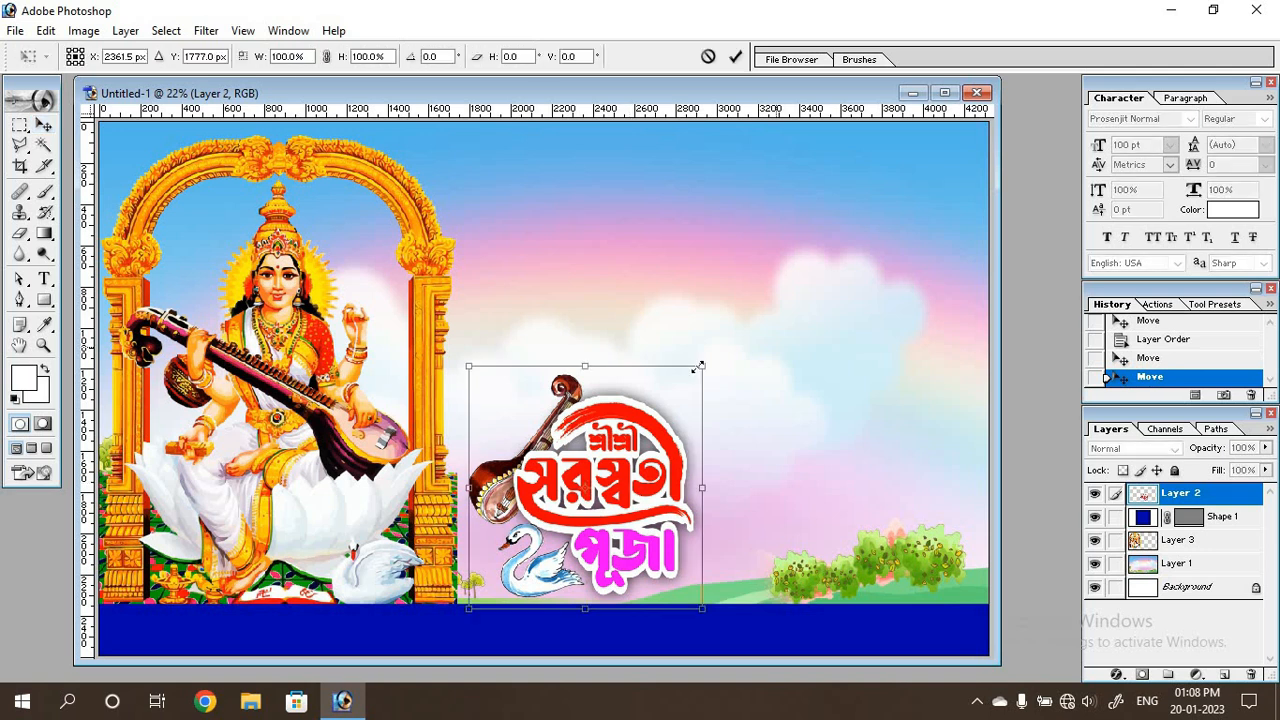
{"action": "left_click_drag", "start_coordinate": [702, 368], "coordinate": [783, 310]}
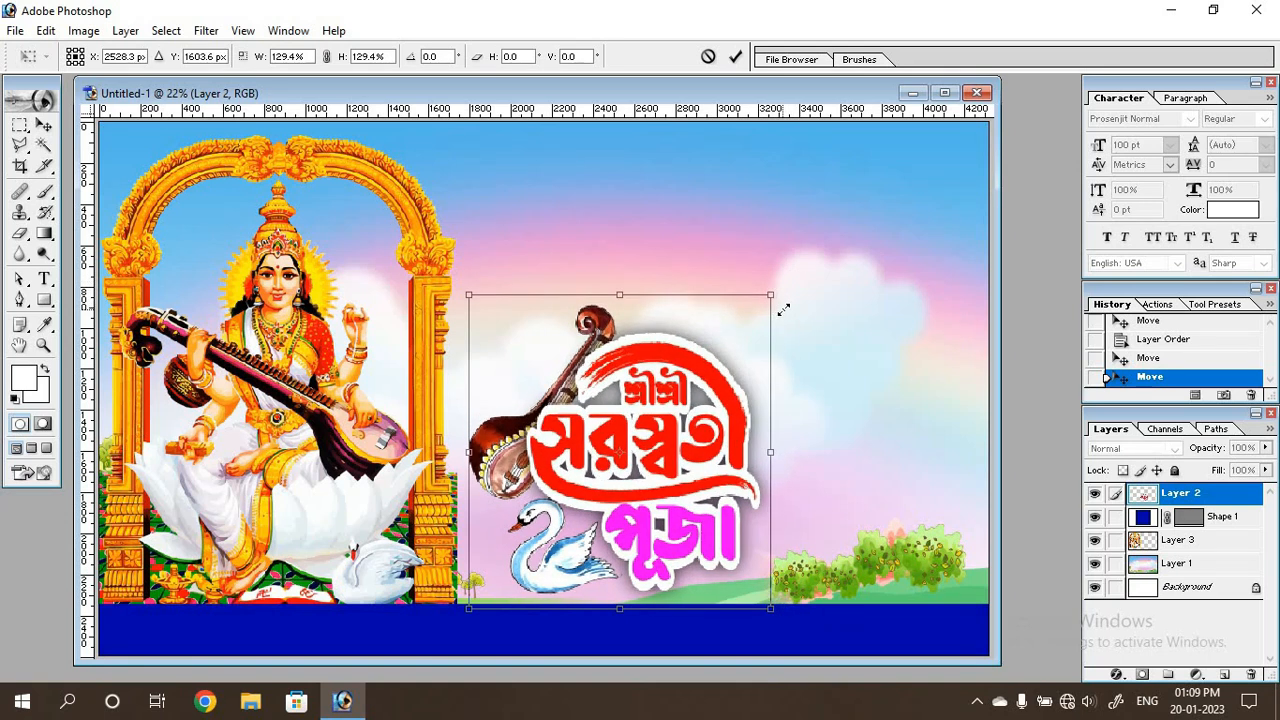
{"action": "key", "text": "Return"}
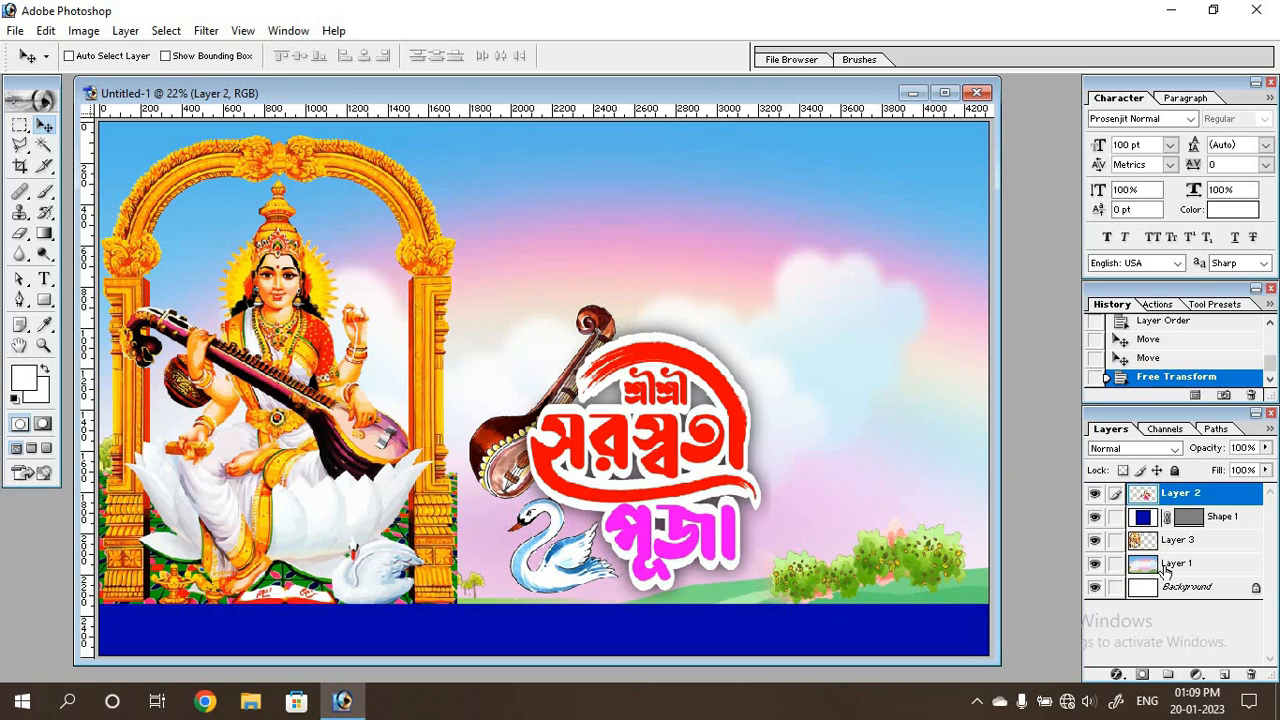
Step: Make the landscape layer active, and open the blue light-ray image "bg (3)" from the Pattern folder
{"action": "left_click", "coordinate": [1165, 566]}
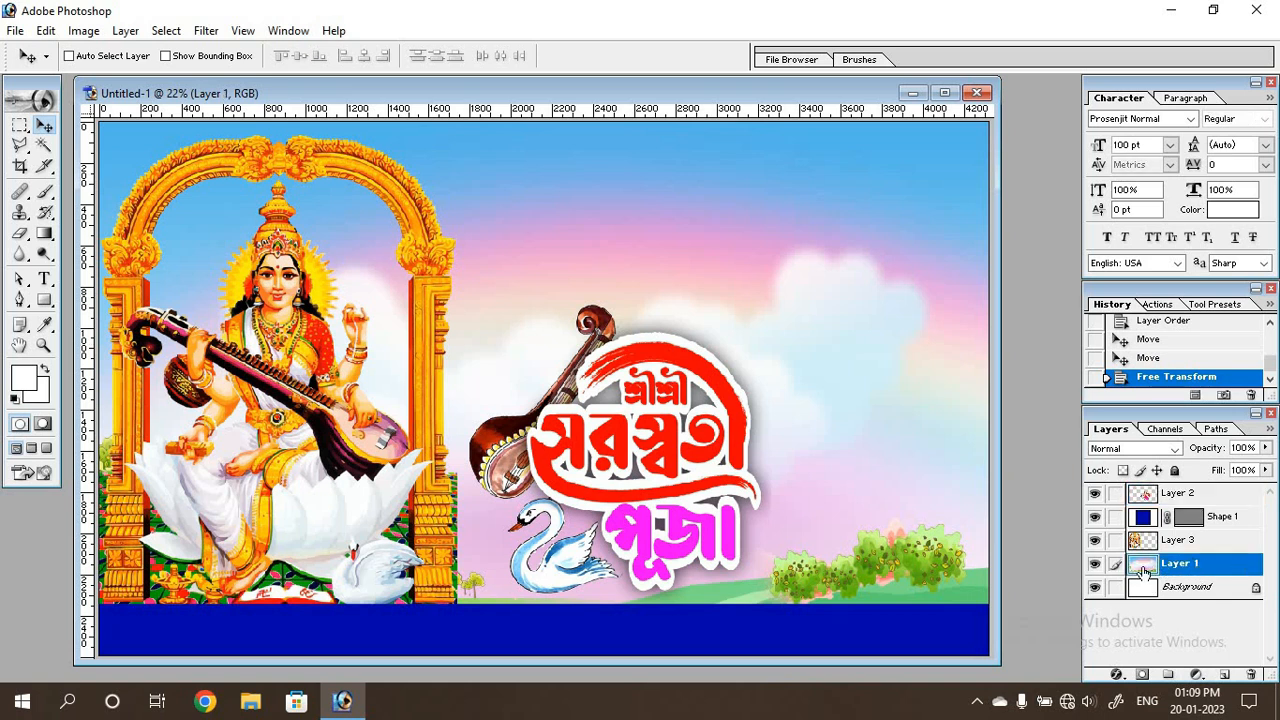
{"action": "double_click", "coordinate": [23, 584]}
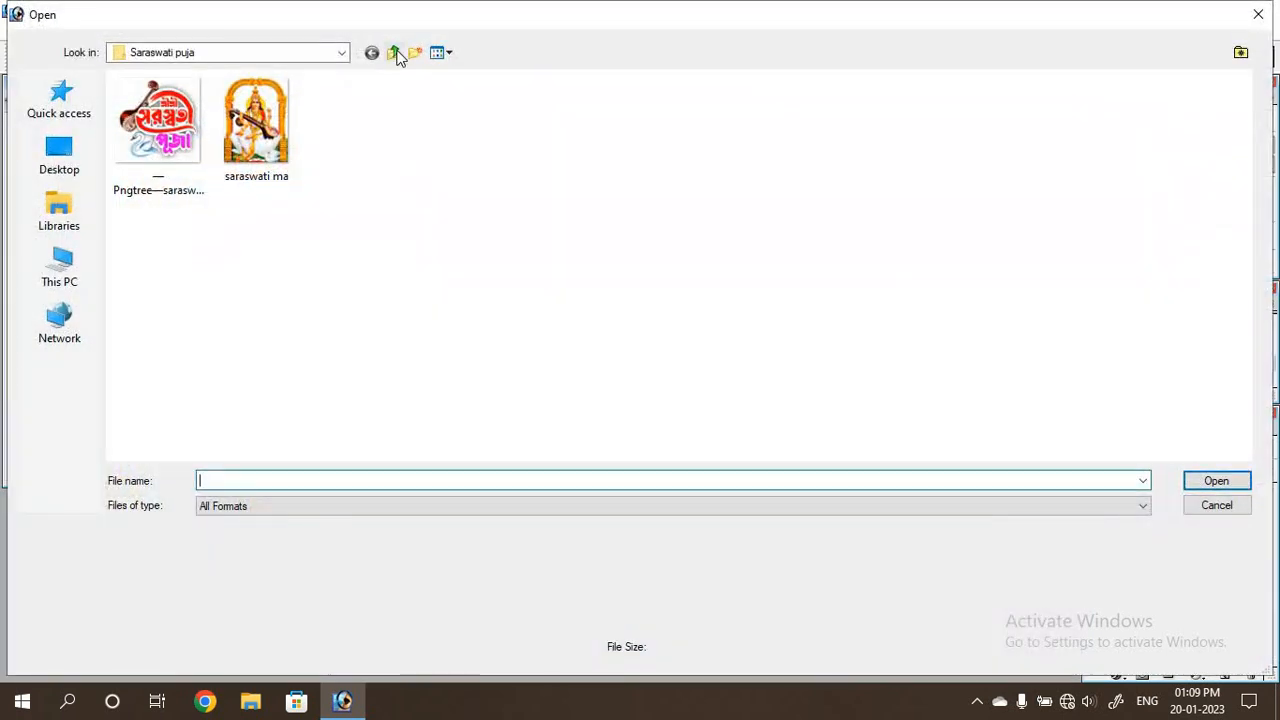
{"action": "left_click", "coordinate": [393, 52]}
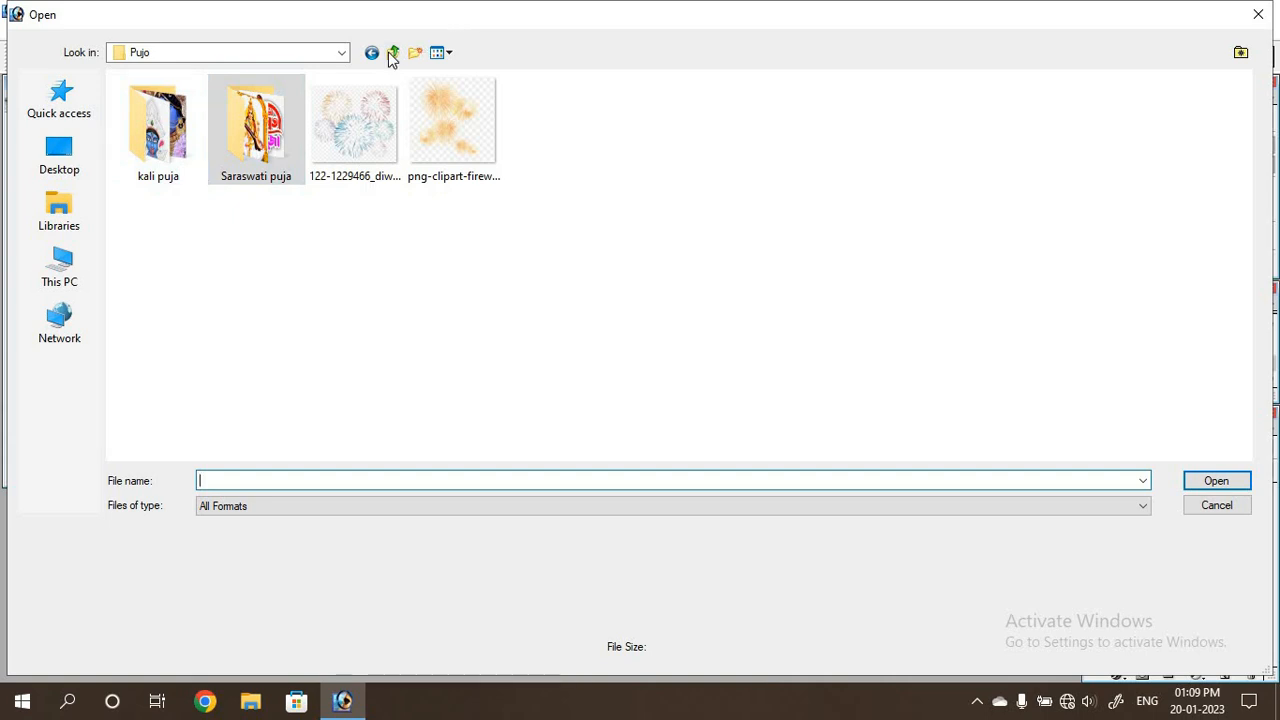
{"action": "left_click", "coordinate": [392, 54]}
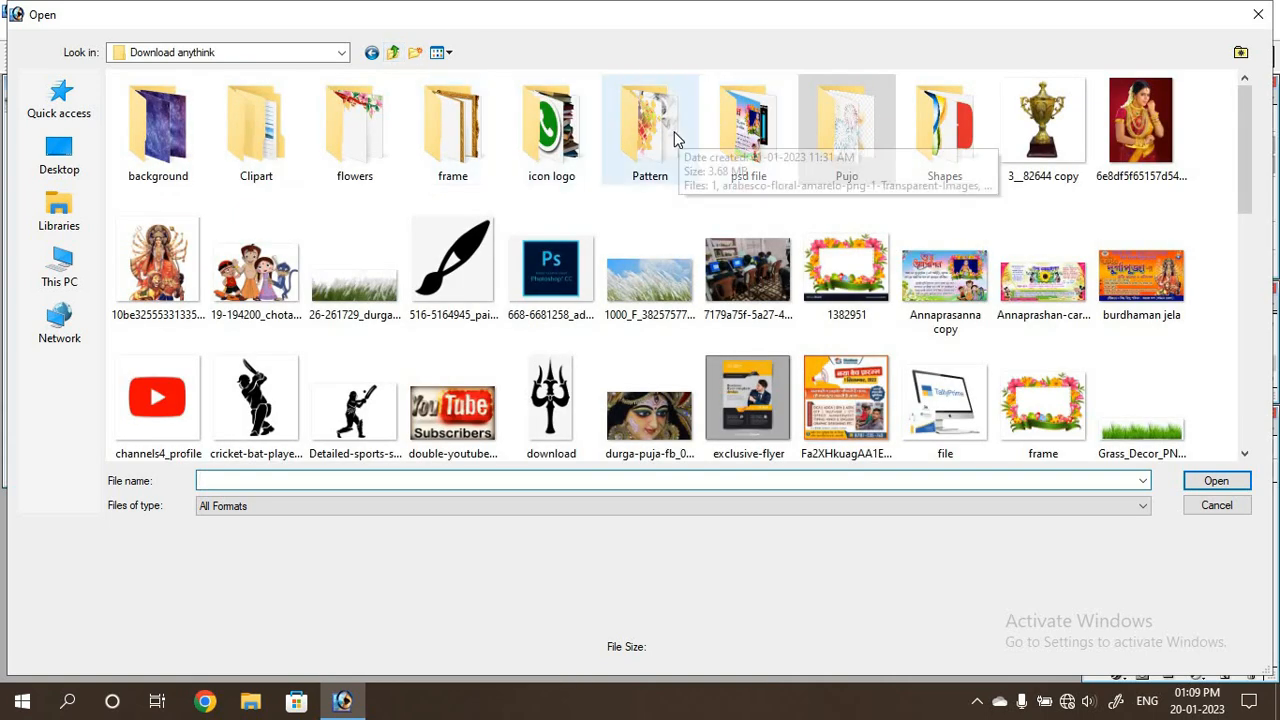
{"action": "double_click", "coordinate": [650, 125]}
{"action": "left_click", "coordinate": [357, 128]}
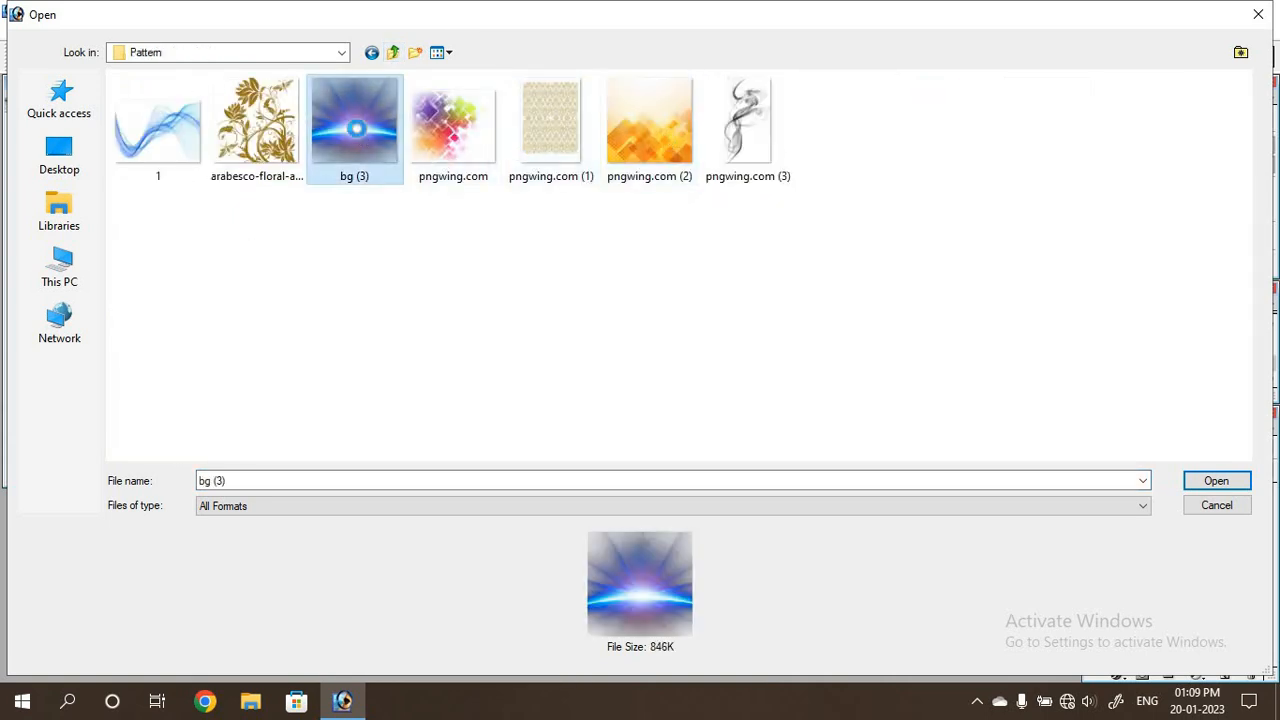
{"action": "double_click", "coordinate": [357, 128]}
Step: Bring the blue light-ray image into the banner directly above the landscape layer and place it behind the goddess
{"action": "left_click_drag", "start_coordinate": [357, 133], "coordinate": [879, 206]}
{"action": "left_click_drag", "start_coordinate": [846, 397], "coordinate": [264, 342]}
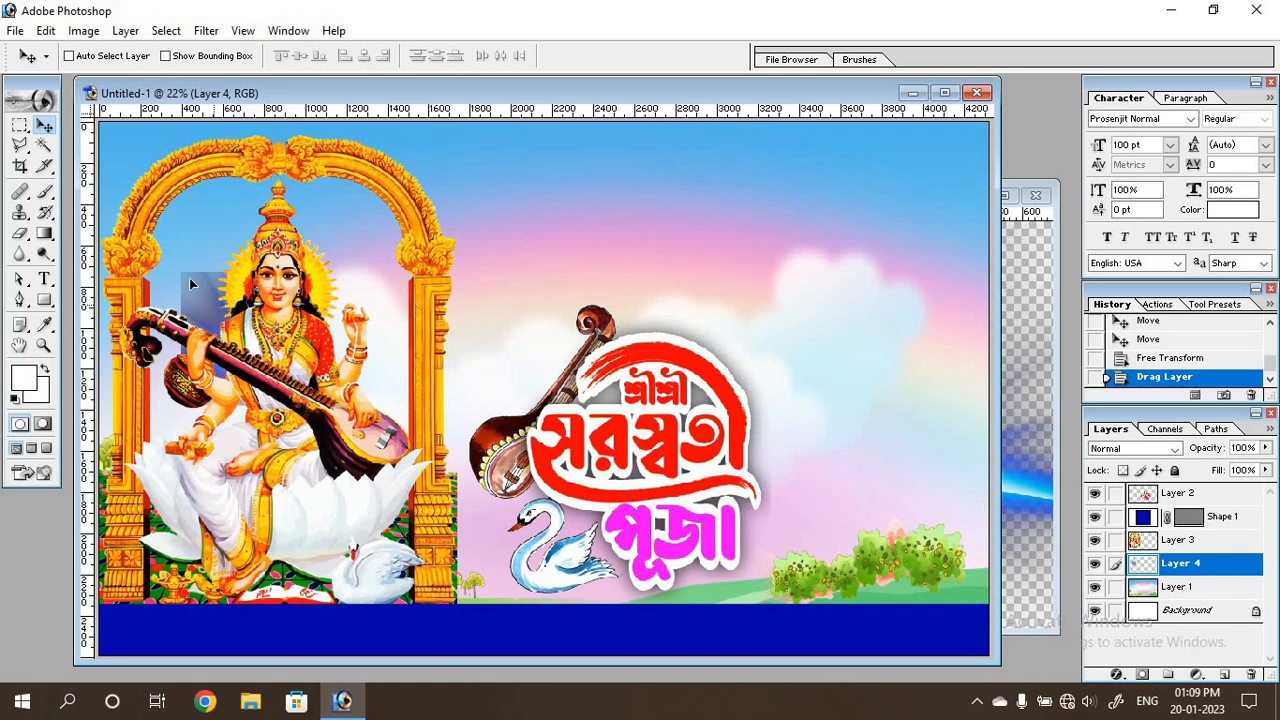
{"action": "left_click_drag", "start_coordinate": [191, 284], "coordinate": [184, 326]}
Step: Scale the blue light-ray layer proportionally to about 236.6% and position it to fill the upper part of the golden arch
{"action": "key", "text": "ctrl+t"}
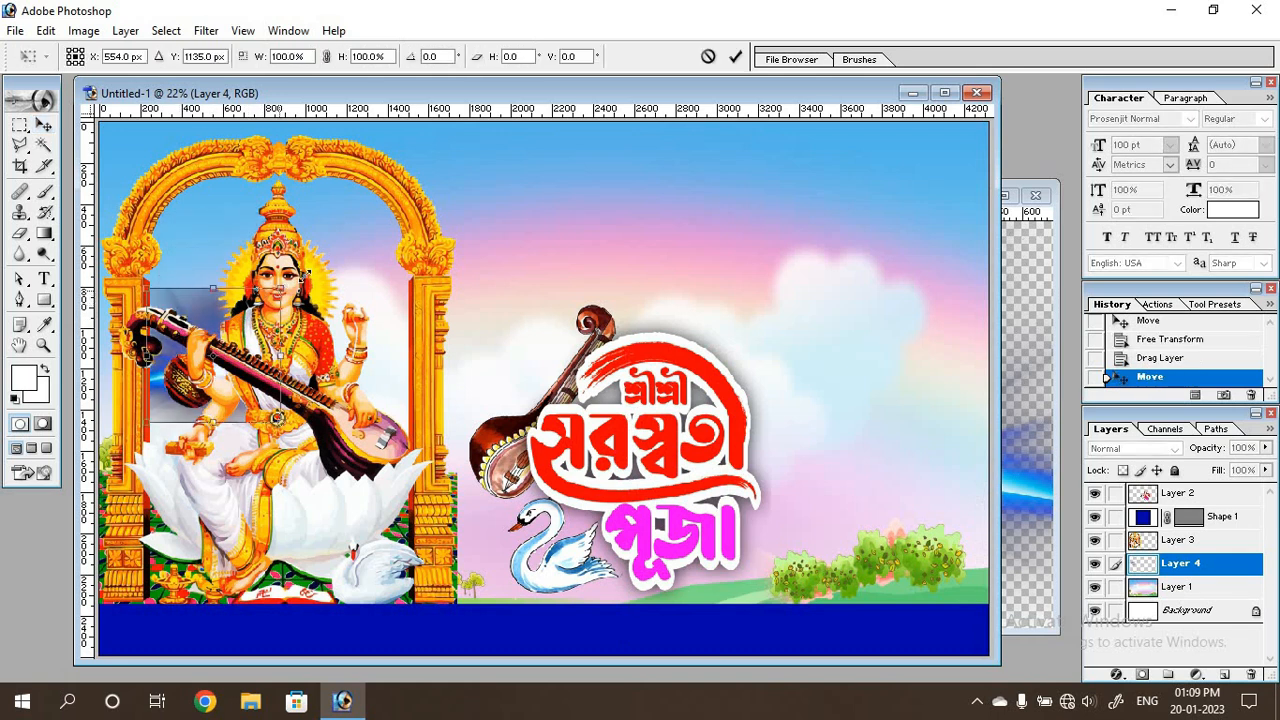
{"action": "left_click_drag", "start_coordinate": [306, 274], "coordinate": [497, 142]}
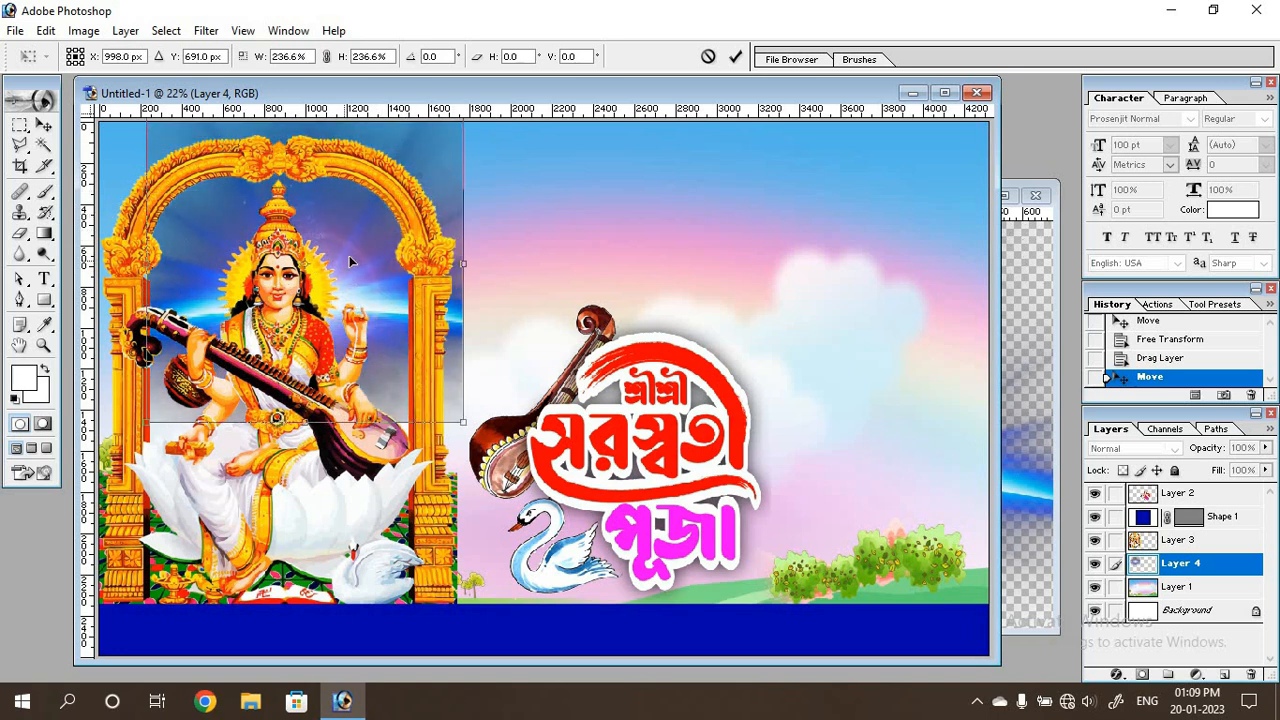
{"action": "left_click_drag", "start_coordinate": [350, 262], "coordinate": [322, 252]}
{"action": "key", "text": "Return"}
{"action": "key", "text": "Up"}
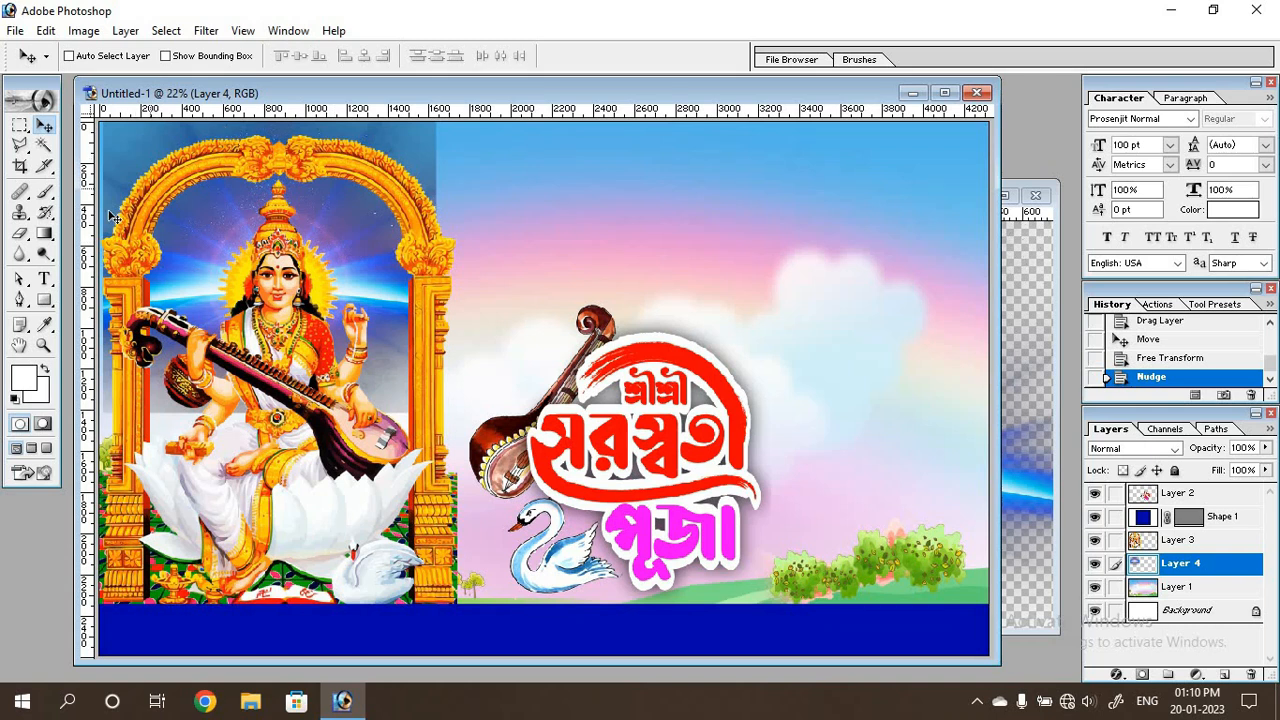
Step: Erase the parts of the light-ray layer that extend beyond both sides of the golden arch, using the 300-size soft brush
{"action": "left_click", "coordinate": [20, 233]}
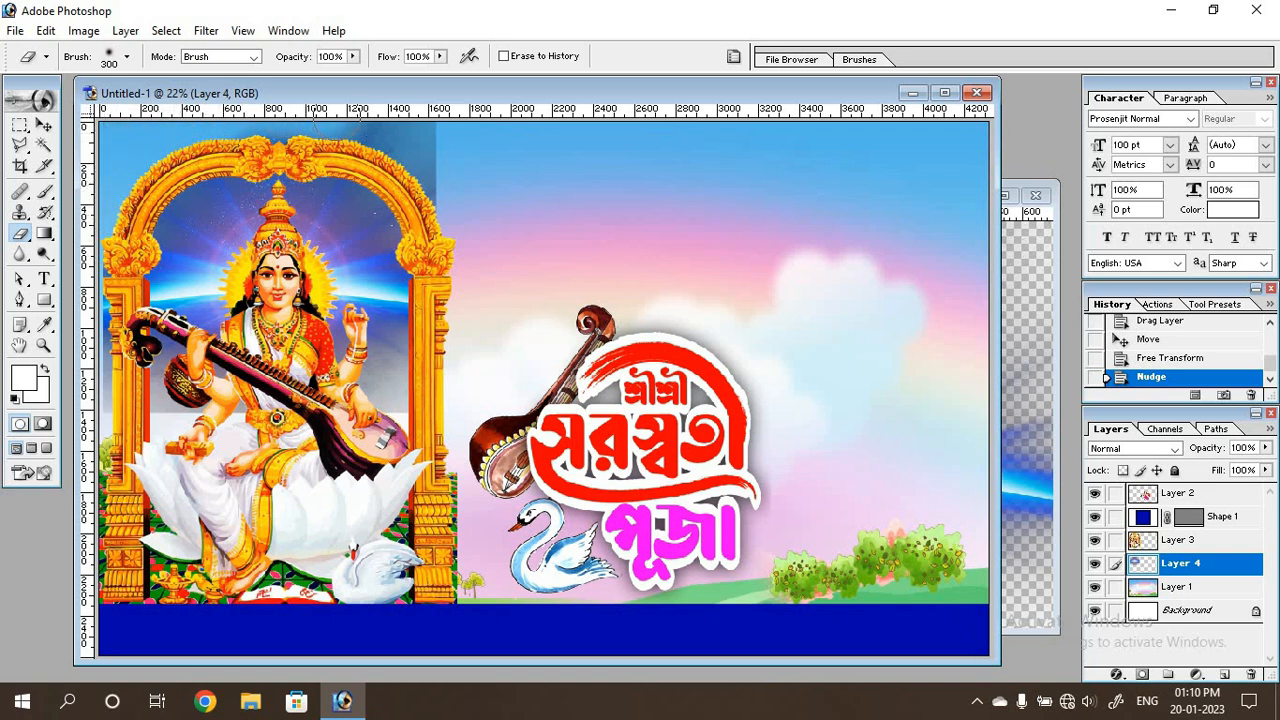
{"action": "mouse_move", "coordinate": [441, 130]}
{"action": "left_mouse_down"}
{"action": "mouse_move", "coordinate": [412, 155]}
{"action": "mouse_move", "coordinate": [430, 185]}
{"action": "mouse_move", "coordinate": [443, 180]}
{"action": "mouse_move", "coordinate": [445, 262]}
{"action": "left_mouse_up"}
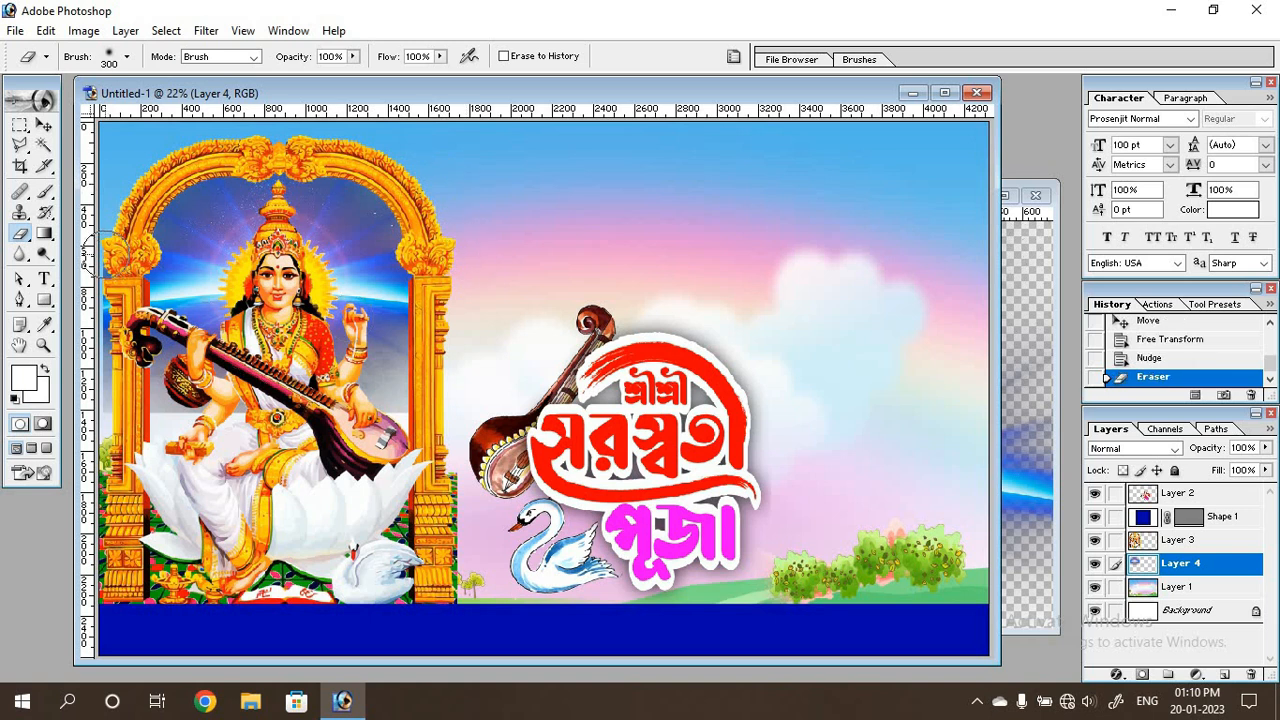
{"action": "left_click_drag", "start_coordinate": [100, 275], "coordinate": [107, 420]}
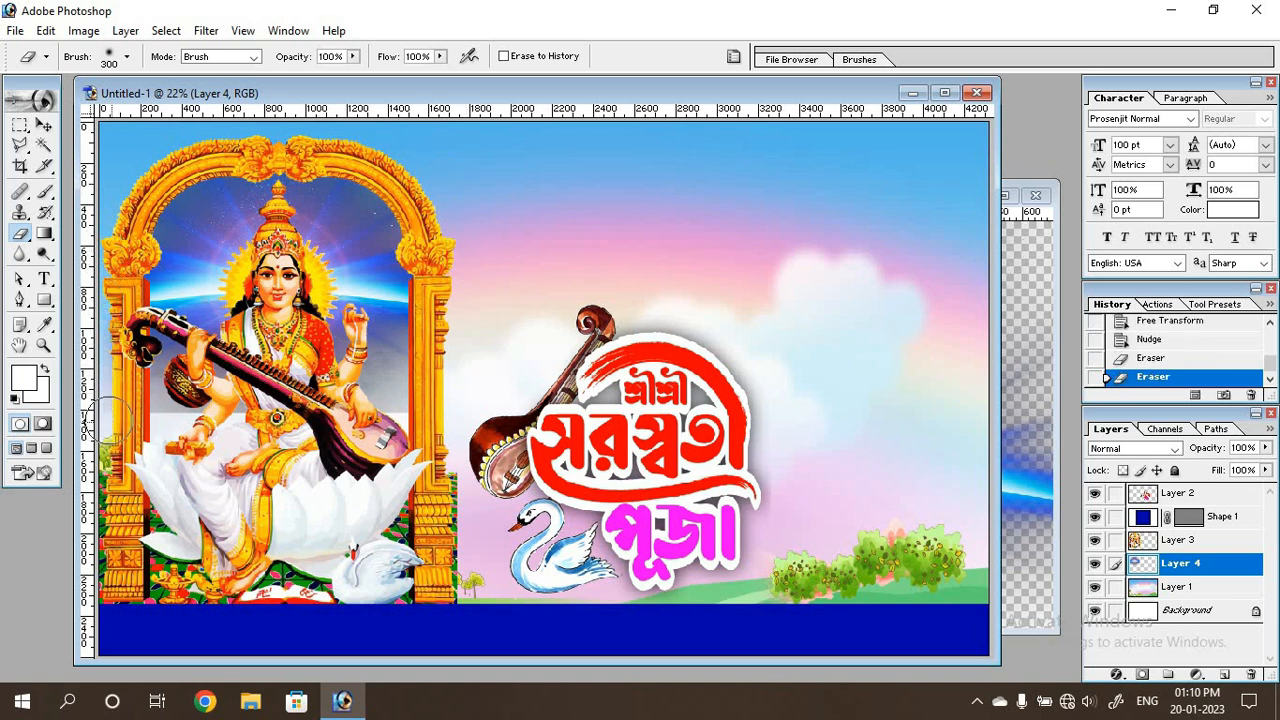
Step: Lower the Eraser opacity to 24% and soften the light-ray layer's hard lower edge inside the arch
{"action": "left_click", "coordinate": [354, 57]}
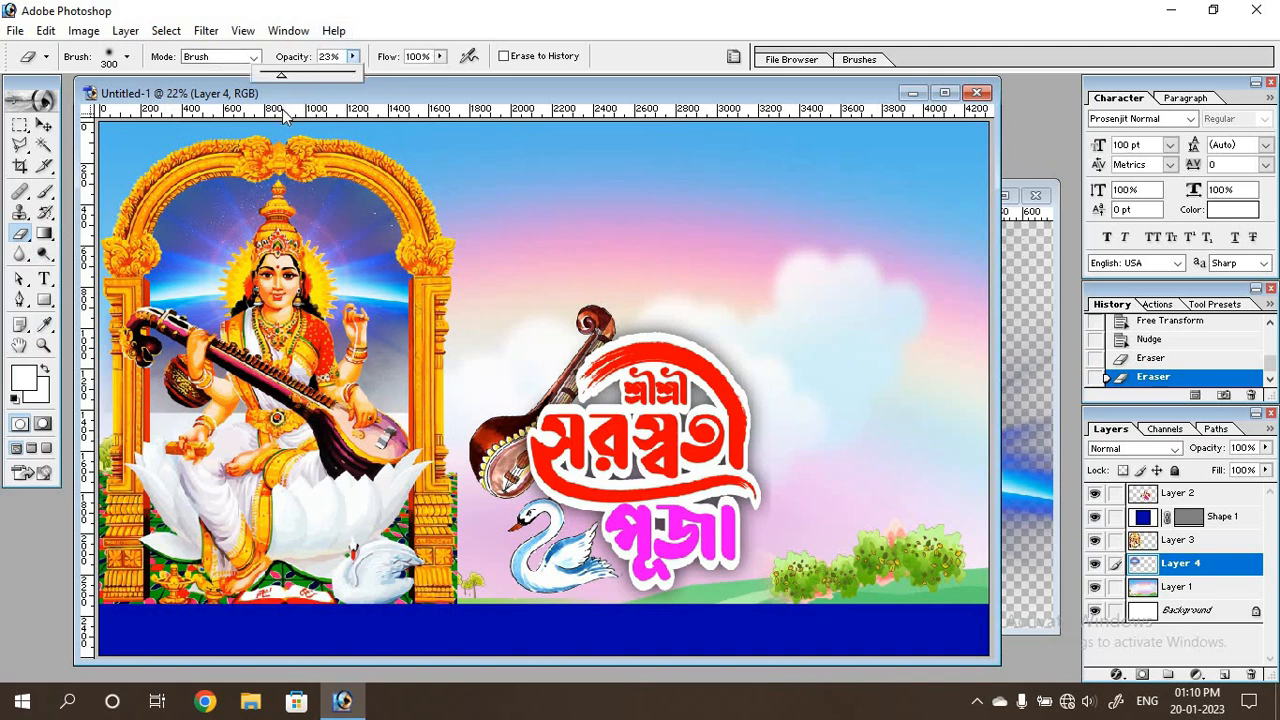
{"action": "mouse_move", "coordinate": [140, 418]}
{"action": "left_mouse_down"}
{"action": "mouse_move", "coordinate": [225, 427]}
{"action": "mouse_move", "coordinate": [372, 418]}
{"action": "left_mouse_up"}
{"action": "left_click", "coordinate": [412, 414]}
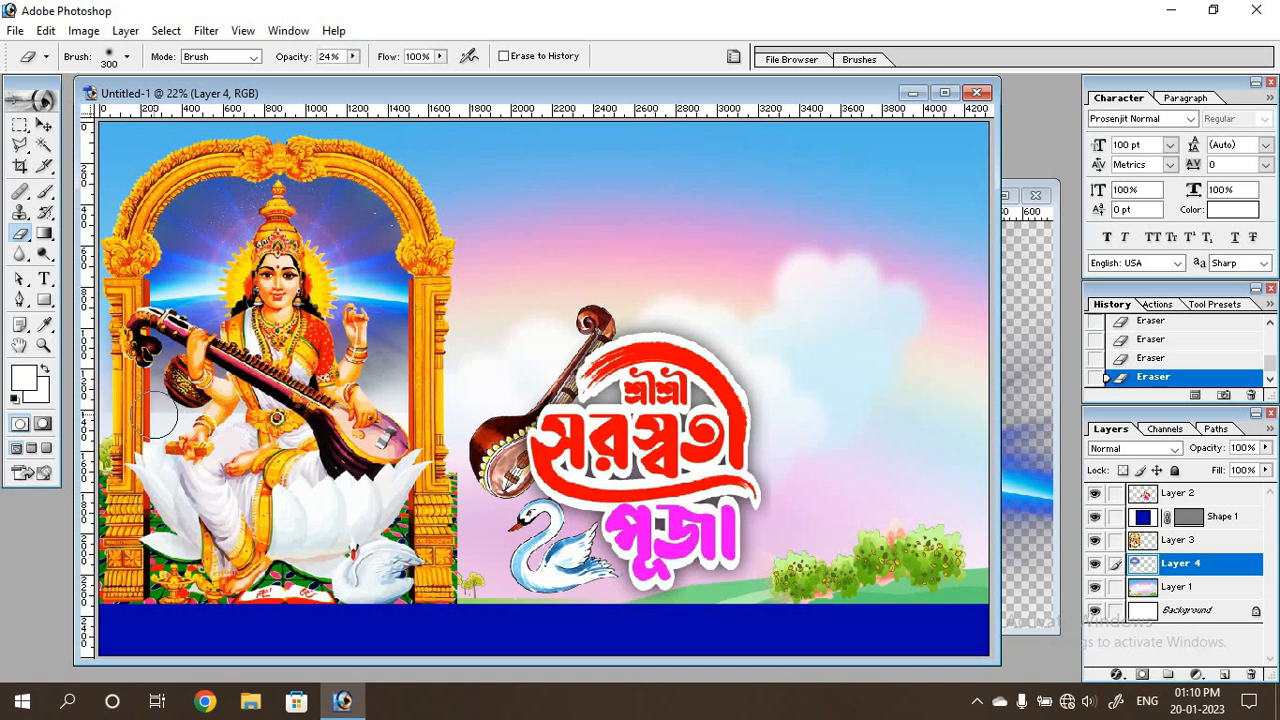
Step: Fade the remaining lower part of the light-ray layer inside the arch with the 24% opacity eraser
{"action": "mouse_move", "coordinate": [154, 414]}
{"action": "left_mouse_down"}
{"action": "mouse_move", "coordinate": [160, 402]}
{"action": "mouse_move", "coordinate": [156, 412]}
{"action": "mouse_move", "coordinate": [212, 407]}
{"action": "left_mouse_up"}
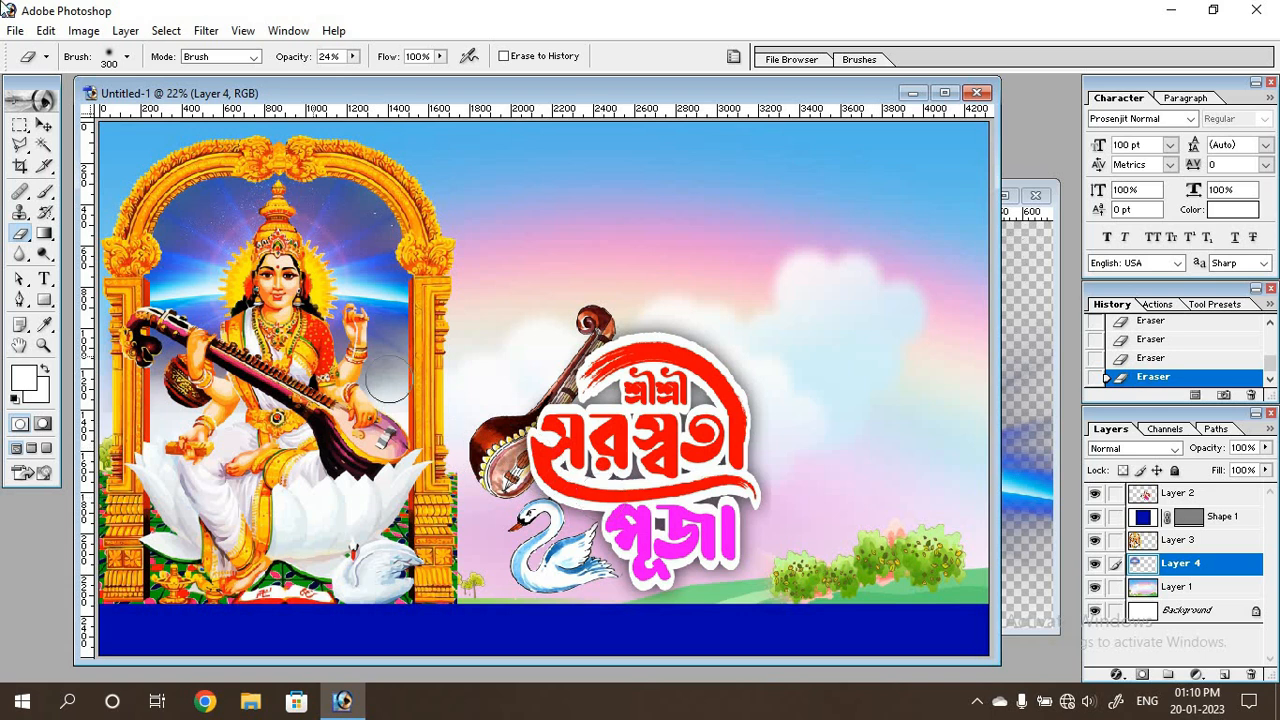
{"action": "left_click", "coordinate": [45, 127]}
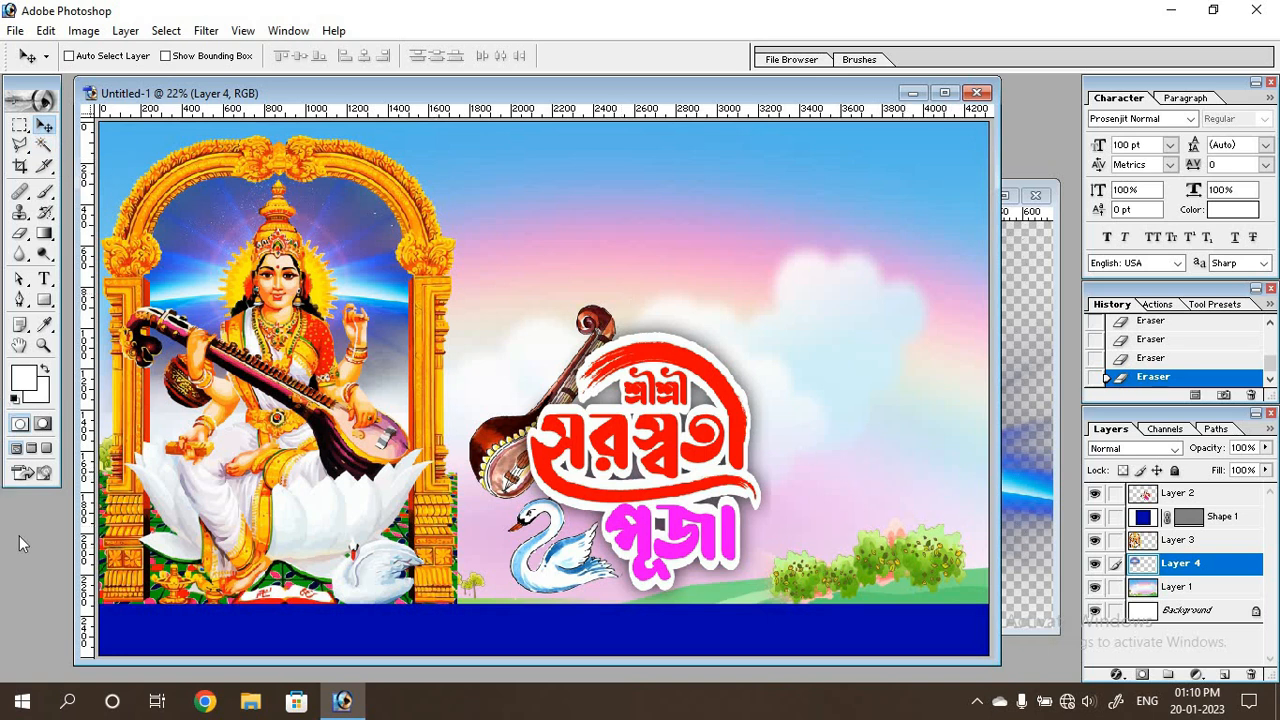
Step: Open the book stack image pngwing.com (4) from the icon logo folder and place it in the banner's lower right corner
{"action": "key", "text": "ctrl+o"}
{"action": "left_click", "coordinate": [393, 52]}
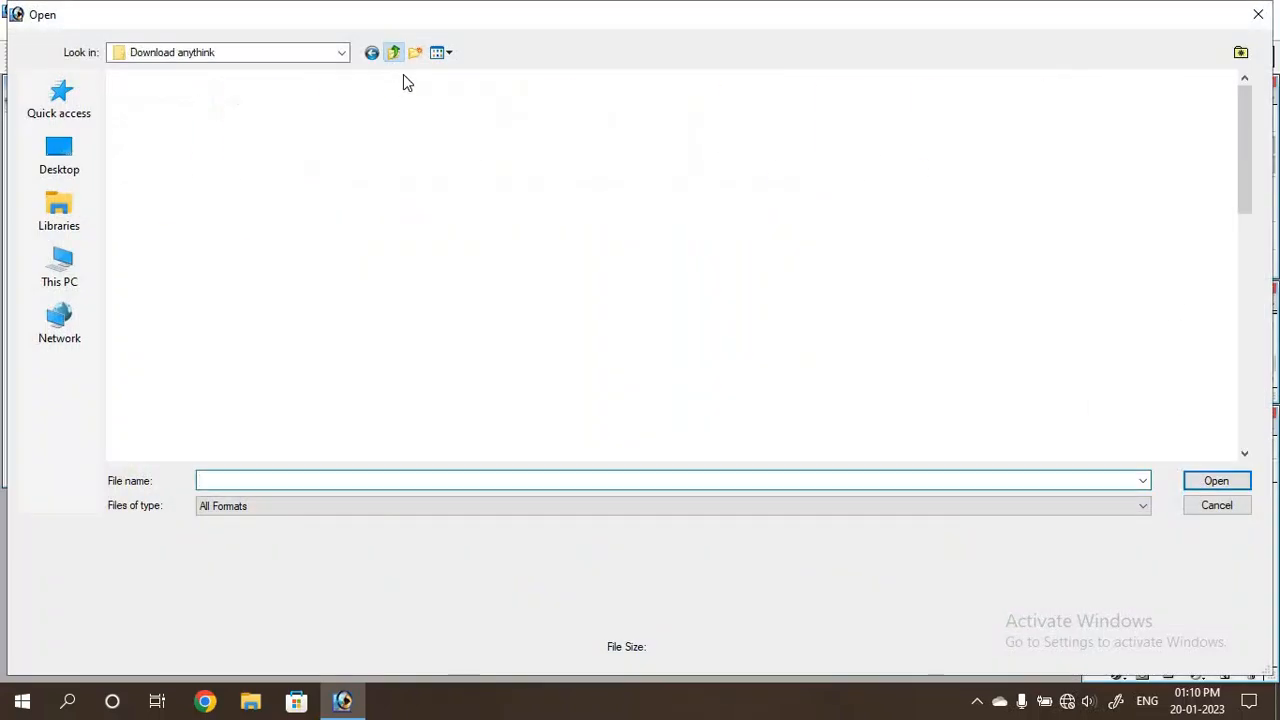
{"action": "left_click", "coordinate": [519, 128]}
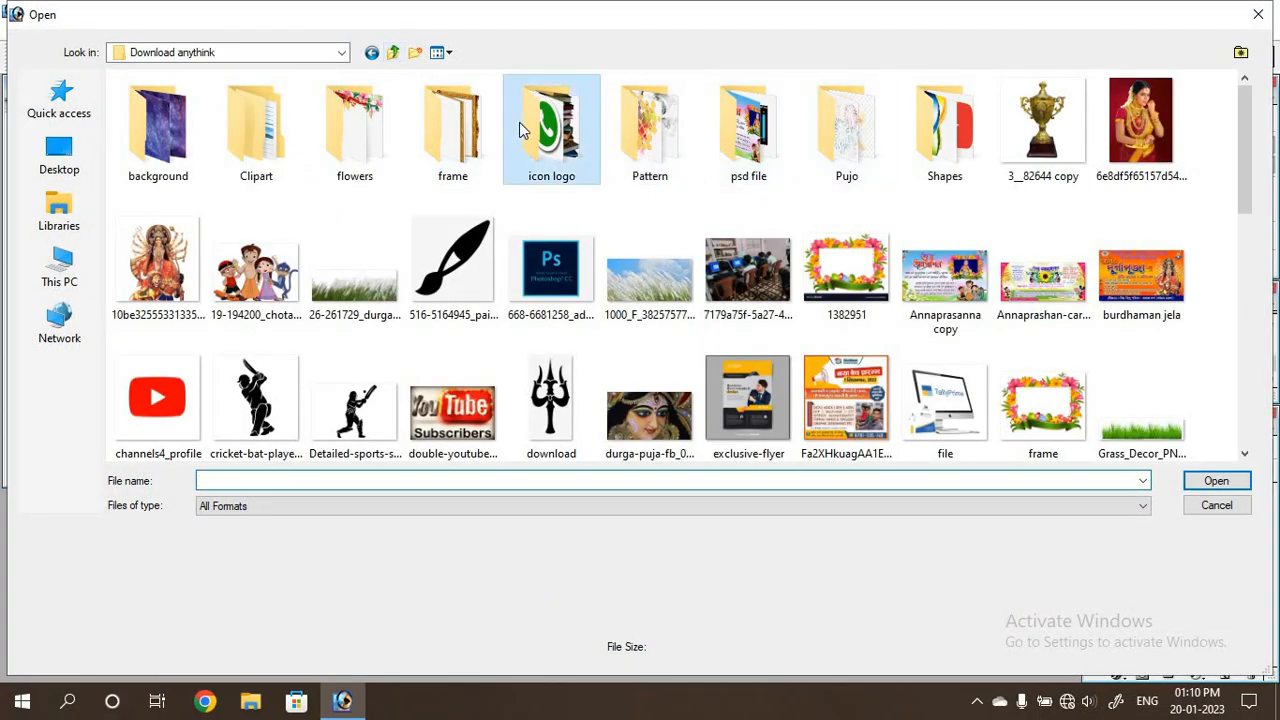
{"action": "double_click", "coordinate": [519, 122]}
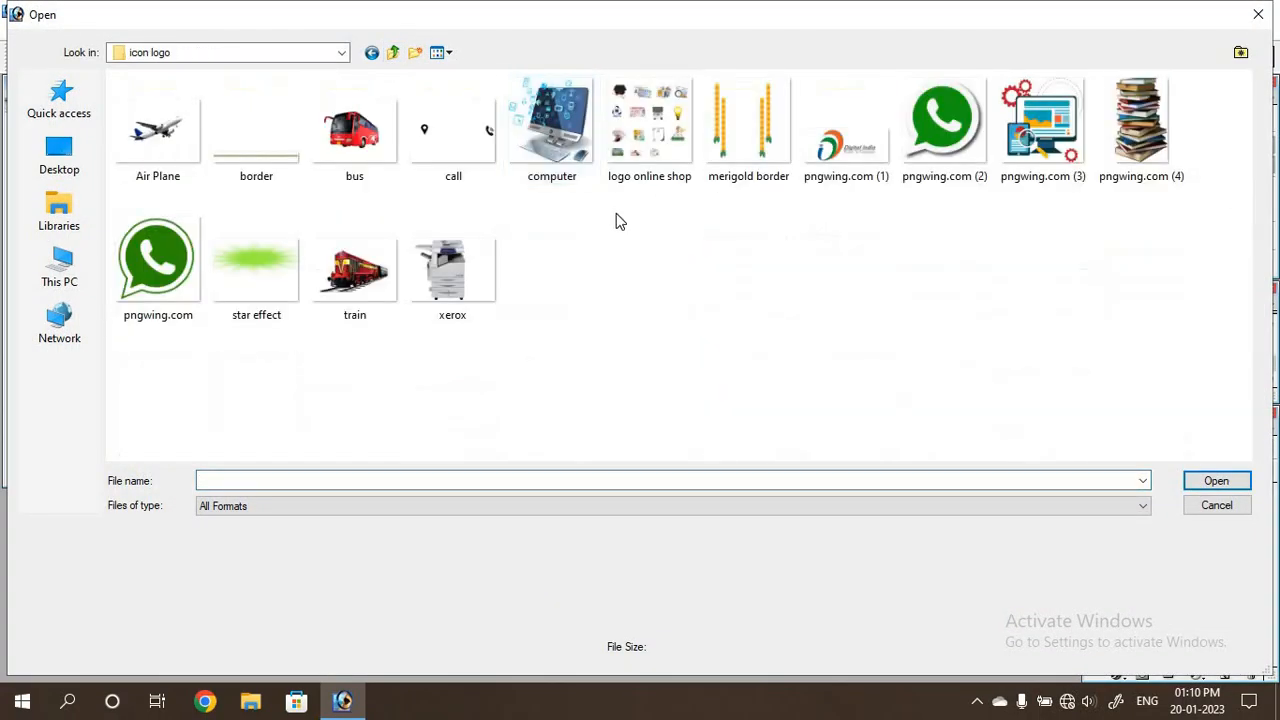
{"action": "double_click", "coordinate": [1141, 128]}
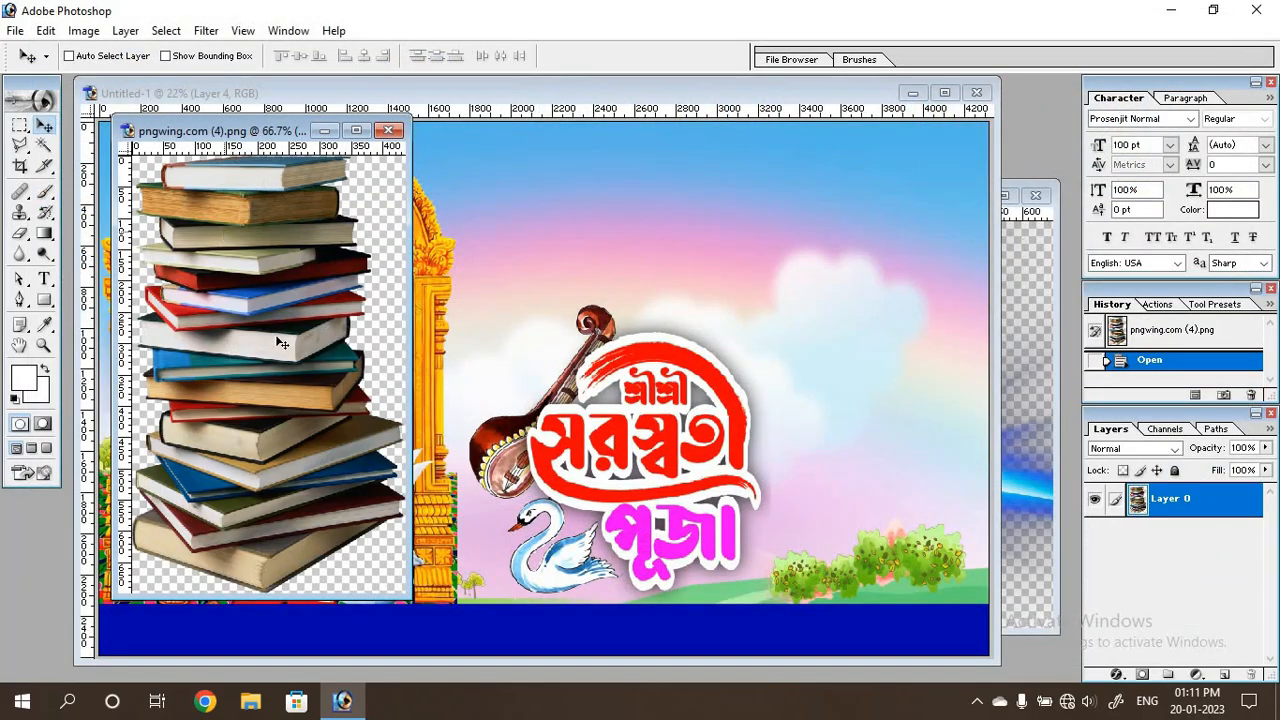
{"action": "left_click_drag", "start_coordinate": [300, 362], "coordinate": [668, 430]}
{"action": "left_click_drag", "start_coordinate": [800, 428], "coordinate": [968, 540]}
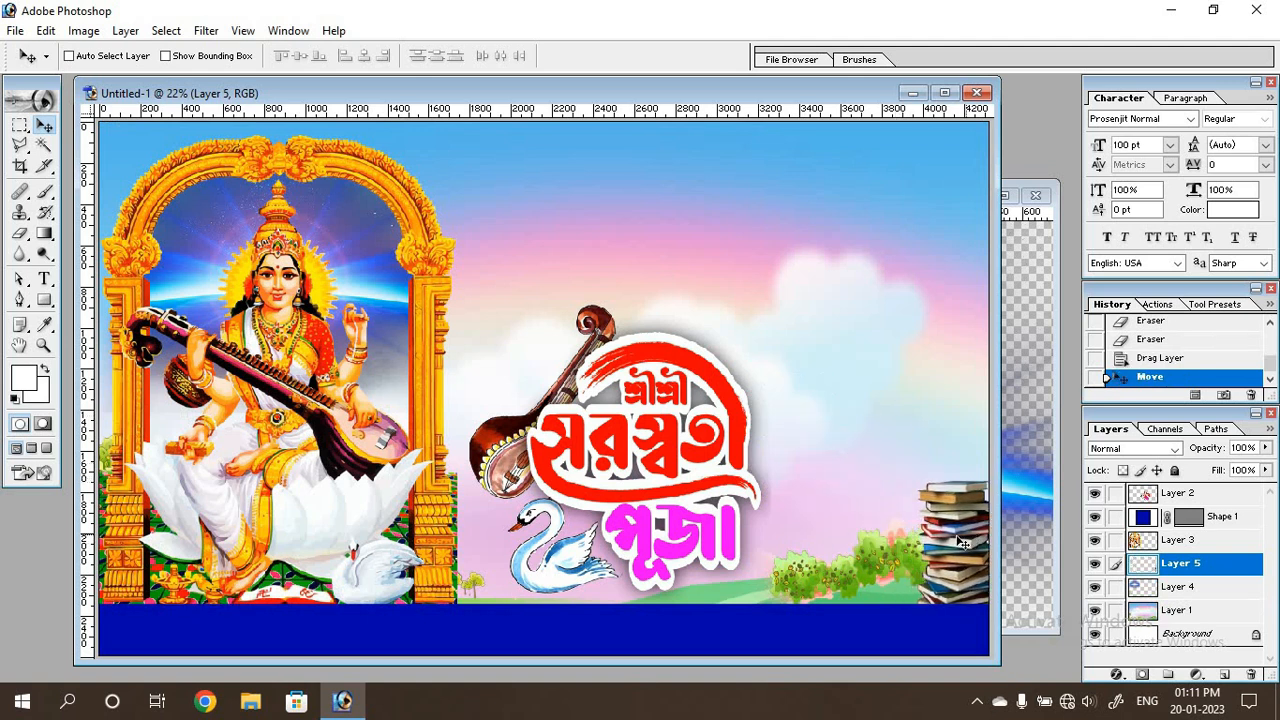
Step: Enlarge the book stack and position it against the banner's right edge, with its base meeting the blue strip
{"action": "key", "text": "ctrl+t"}
{"action": "left_click_drag", "start_coordinate": [900, 454], "coordinate": [811, 288]}
{"action": "key", "text": "Return"}
{"action": "left_click_drag", "start_coordinate": [884, 428], "coordinate": [912, 459]}
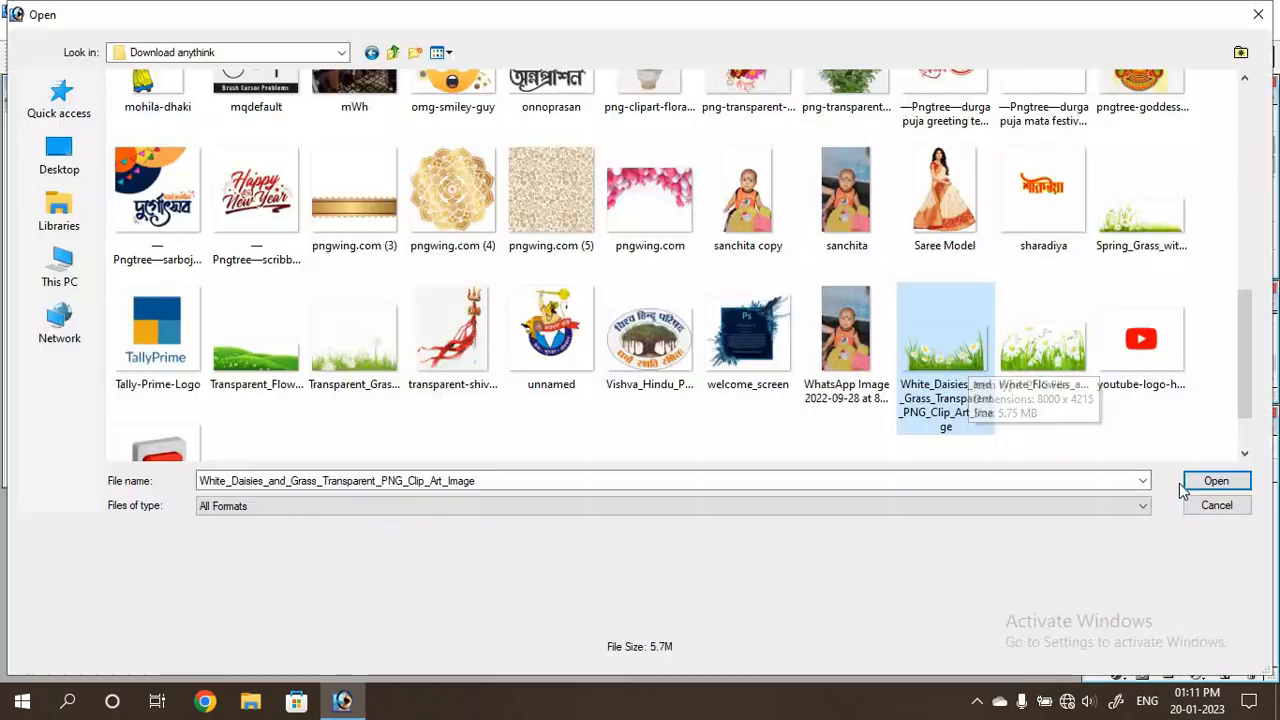
Step: Open White_Daisies_and_Grass_Transparent_PNG_Clip_Art_Image and bring the daisies into the banner above the book stack layer
{"action": "left_click", "coordinate": [1226, 484]}
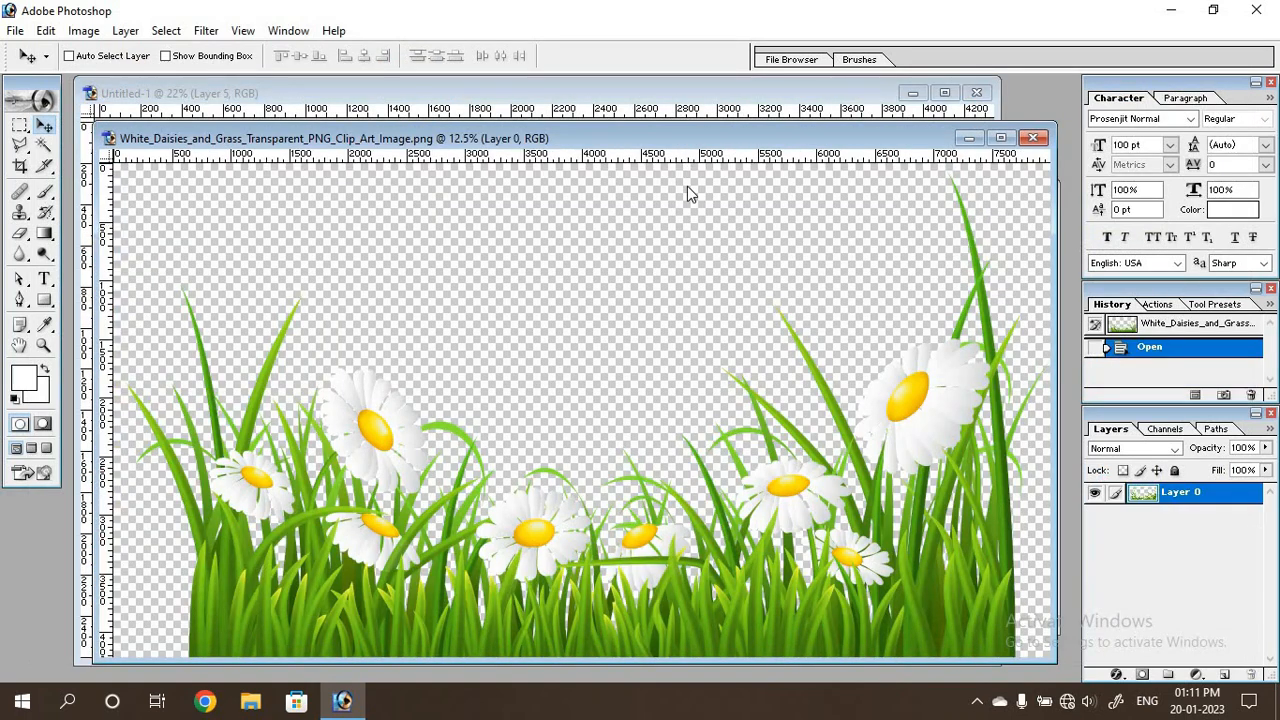
{"action": "left_click_drag", "start_coordinate": [687, 138], "coordinate": [685, 371]}
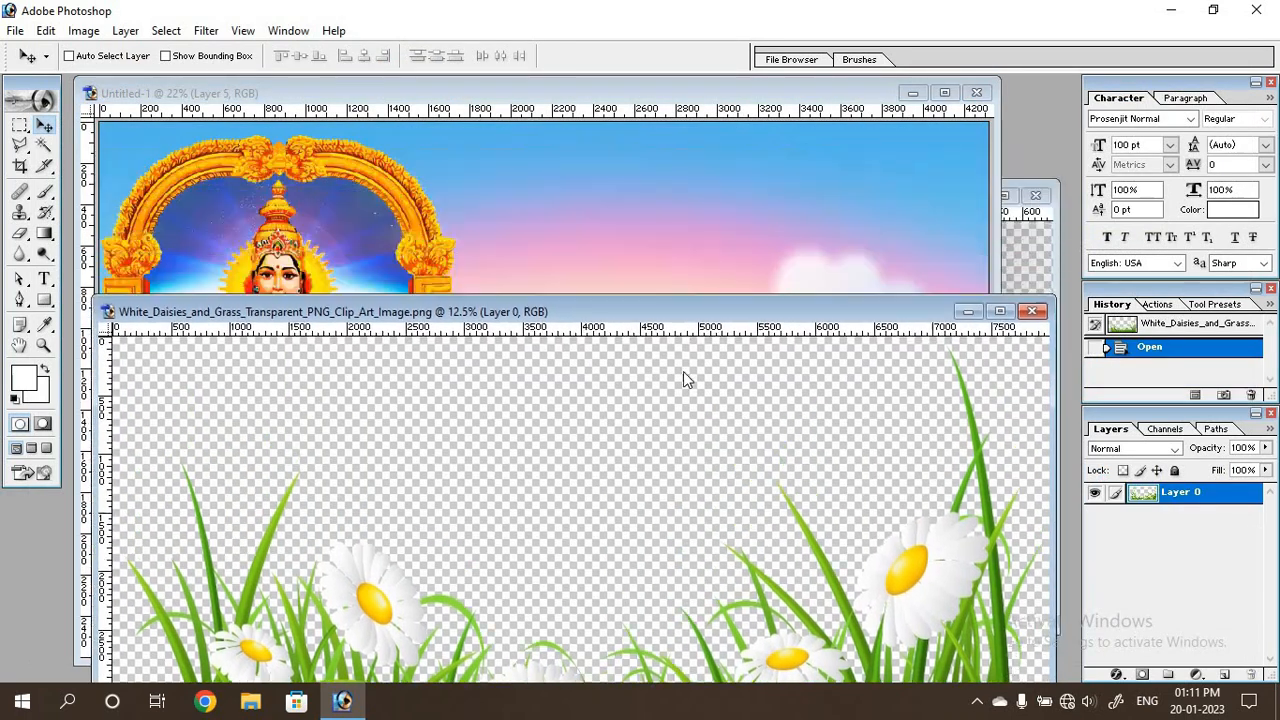
{"action": "left_click_drag", "start_coordinate": [830, 624], "coordinate": [758, 298]}
{"action": "left_click_drag", "start_coordinate": [763, 423], "coordinate": [714, 426]}
Step: Scale the daisy grass to about 37.5% width and 27.1% height and place it just above the blue strip, from the arch to the right edge
{"action": "key", "text": "ctrl+t"}
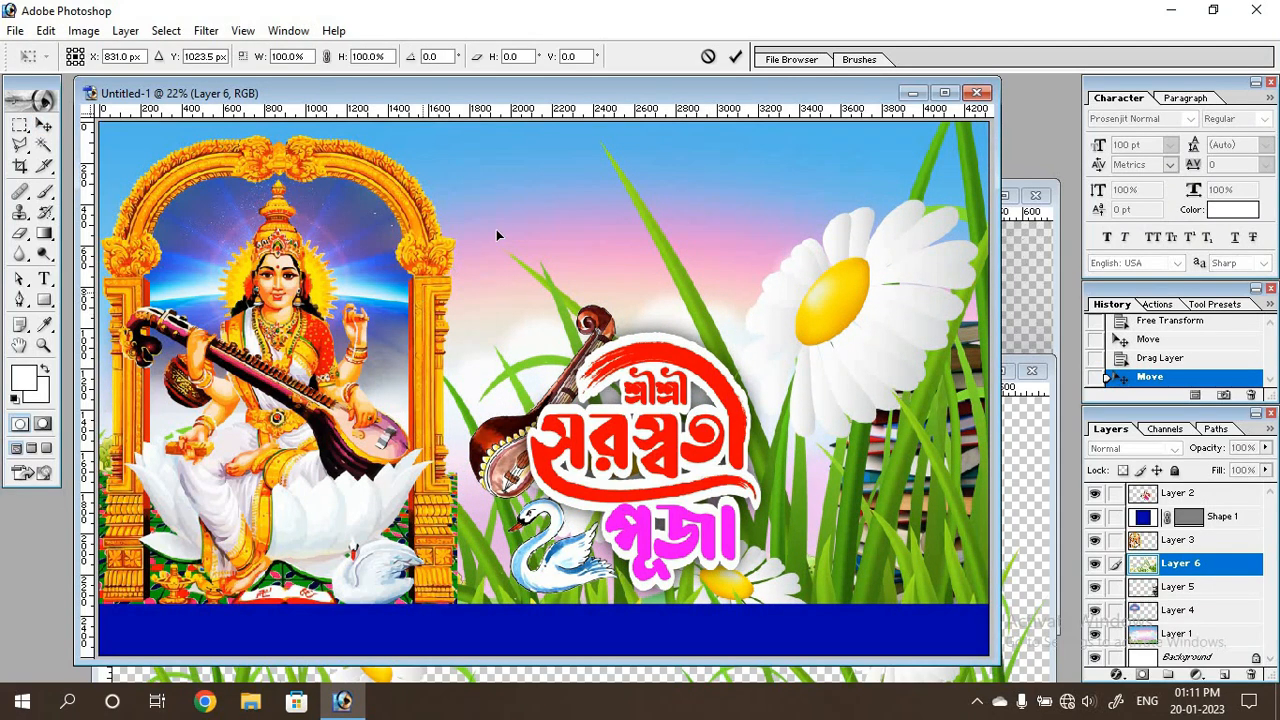
{"action": "left_click_drag", "start_coordinate": [579, 281], "coordinate": [893, 498]}
{"action": "left_click_drag", "start_coordinate": [873, 325], "coordinate": [634, 277]}
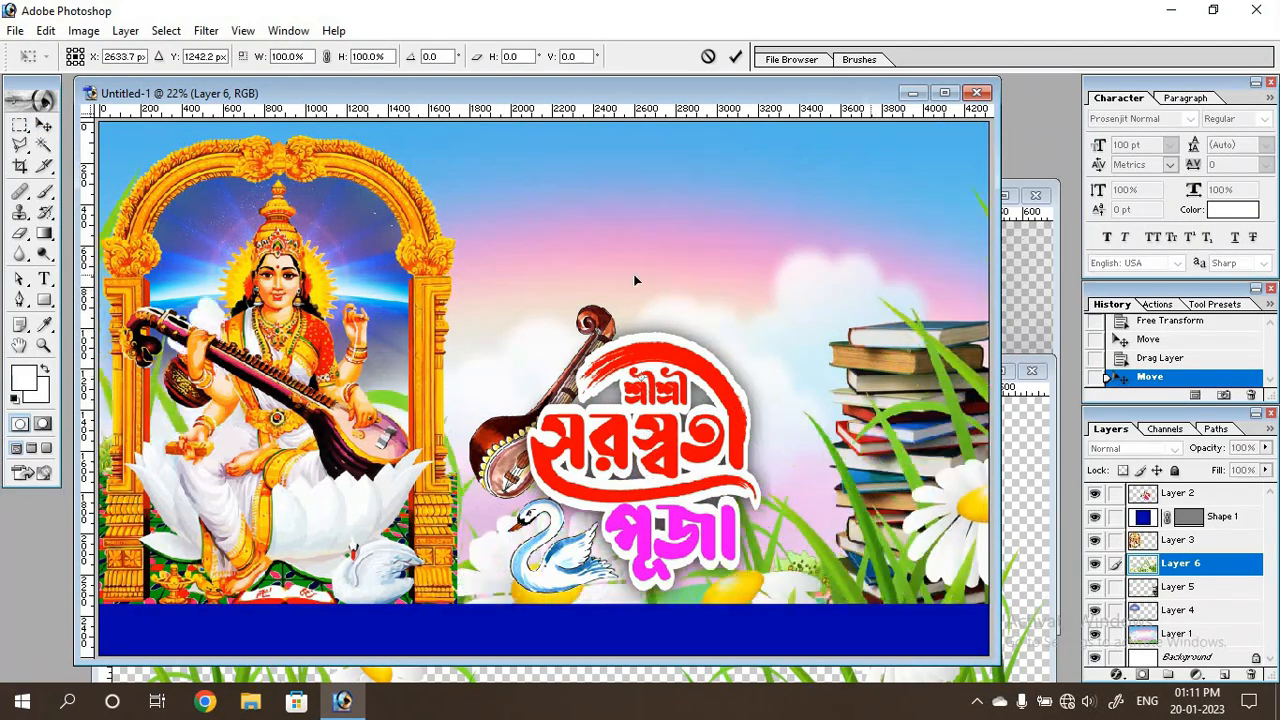
{"action": "left_click_drag", "start_coordinate": [205, 420], "coordinate": [822, 480]}
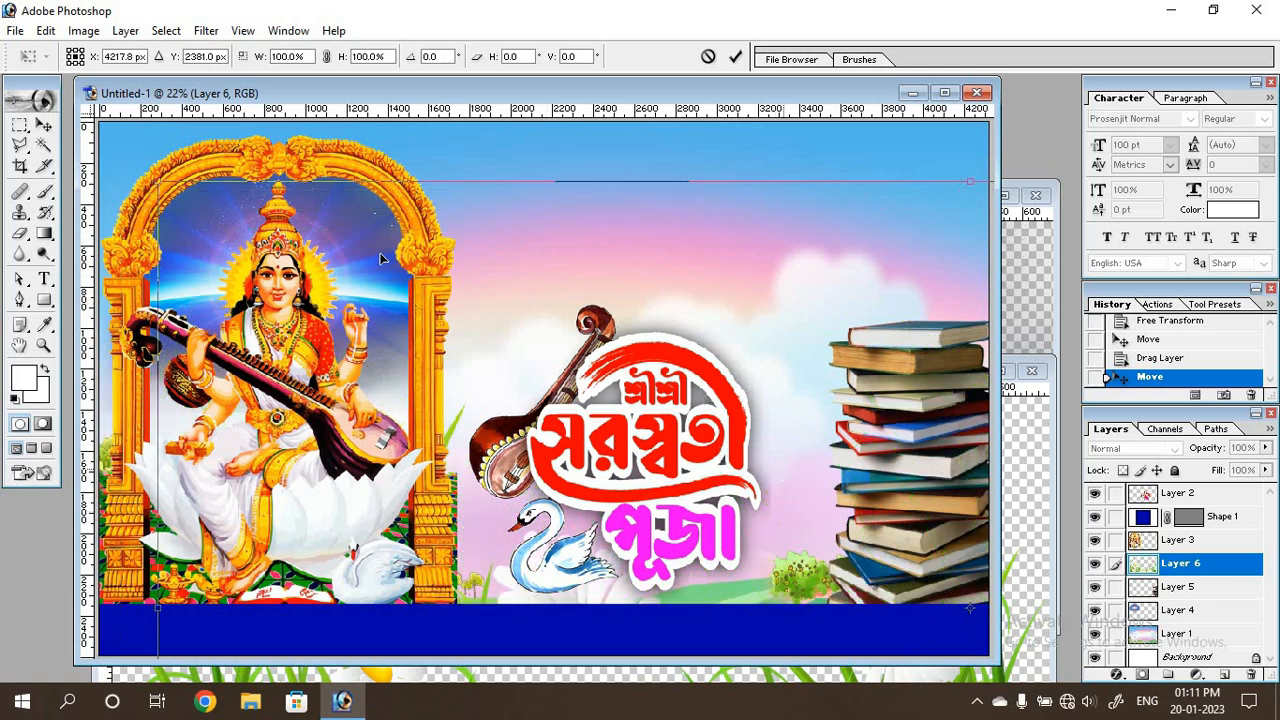
{"action": "left_click_drag", "start_coordinate": [157, 178], "coordinate": [826, 528]}
{"action": "left_click_drag", "start_coordinate": [701, 430], "coordinate": [253, 191]}
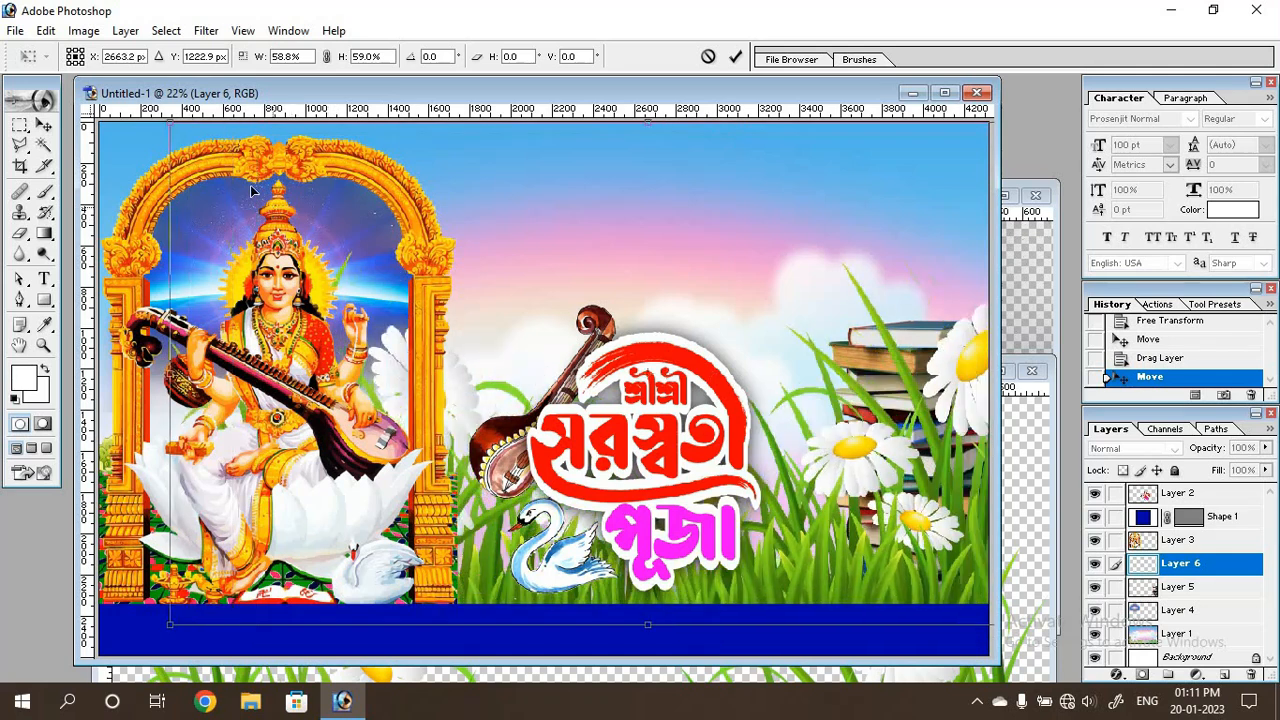
{"action": "left_click_drag", "start_coordinate": [178, 128], "coordinate": [584, 418]}
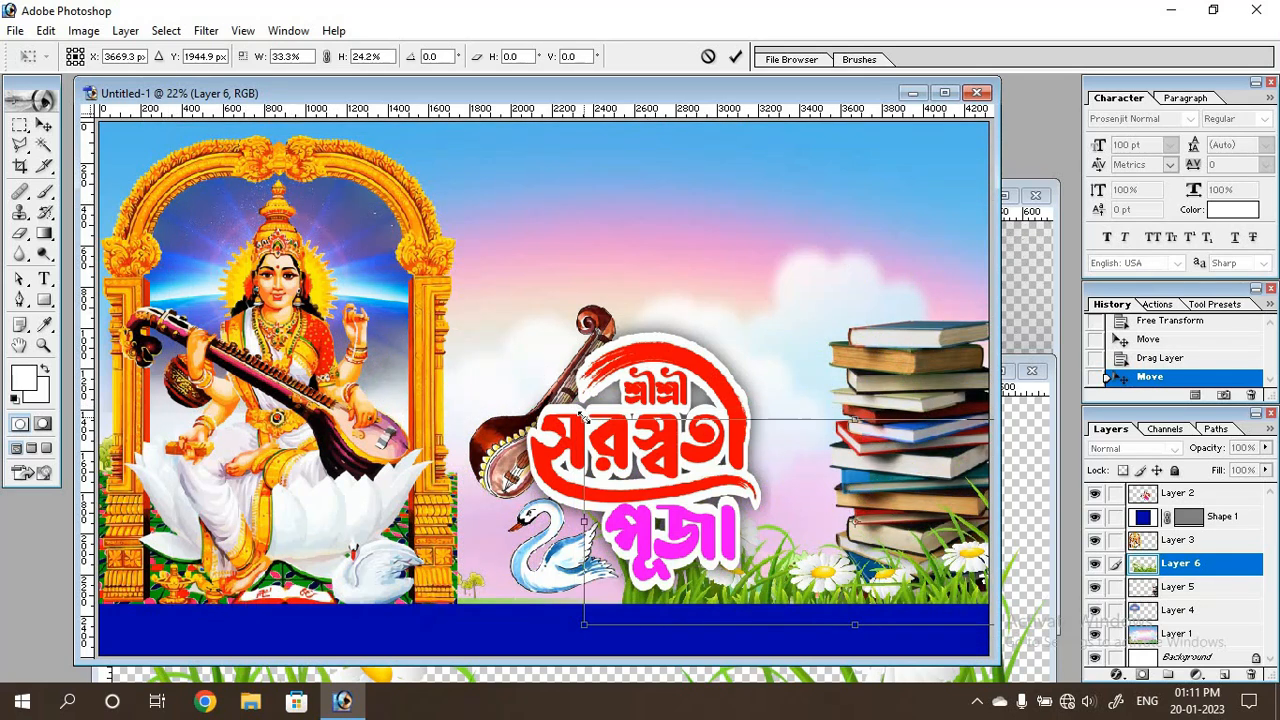
{"action": "left_click_drag", "start_coordinate": [920, 593], "coordinate": [808, 600]}
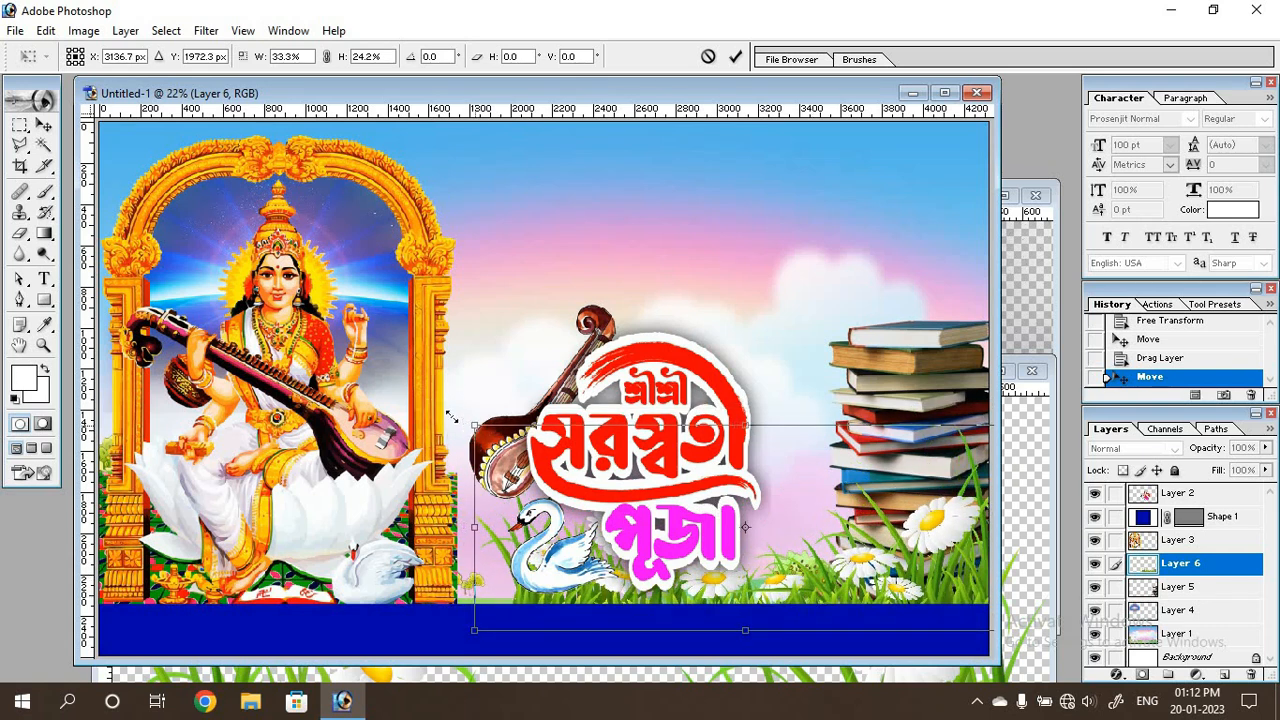
{"action": "left_click_drag", "start_coordinate": [474, 426], "coordinate": [407, 400]}
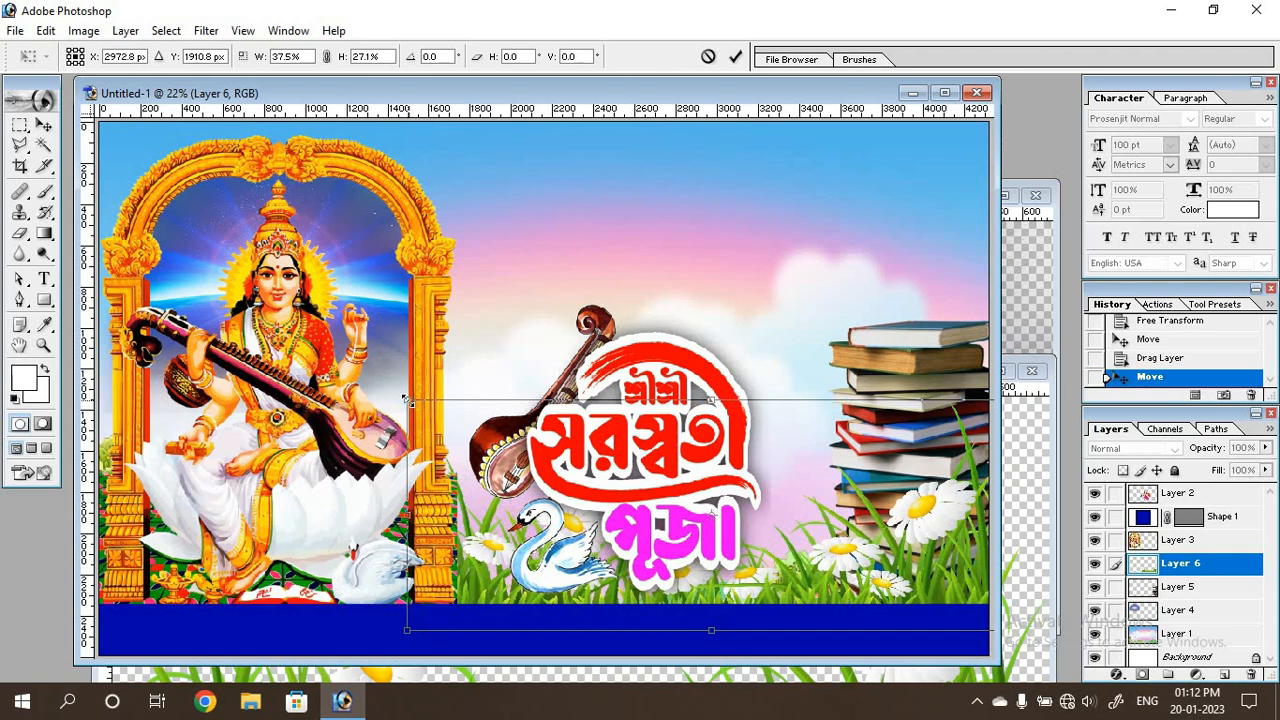
{"action": "key", "text": "Return"}
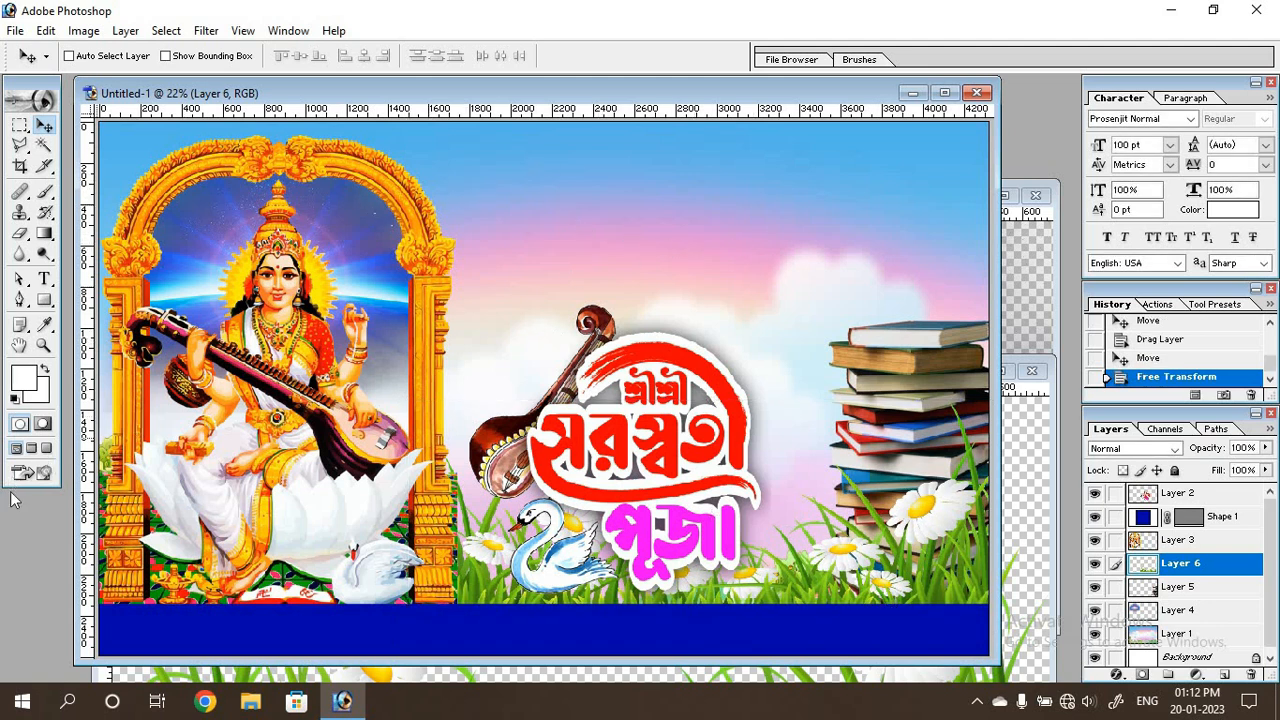
Step: Open the red 1-14947 islamic vector frame from the Shapes folder and place it in the sky above the Bengali title
{"action": "key", "text": "ctrl+o"}
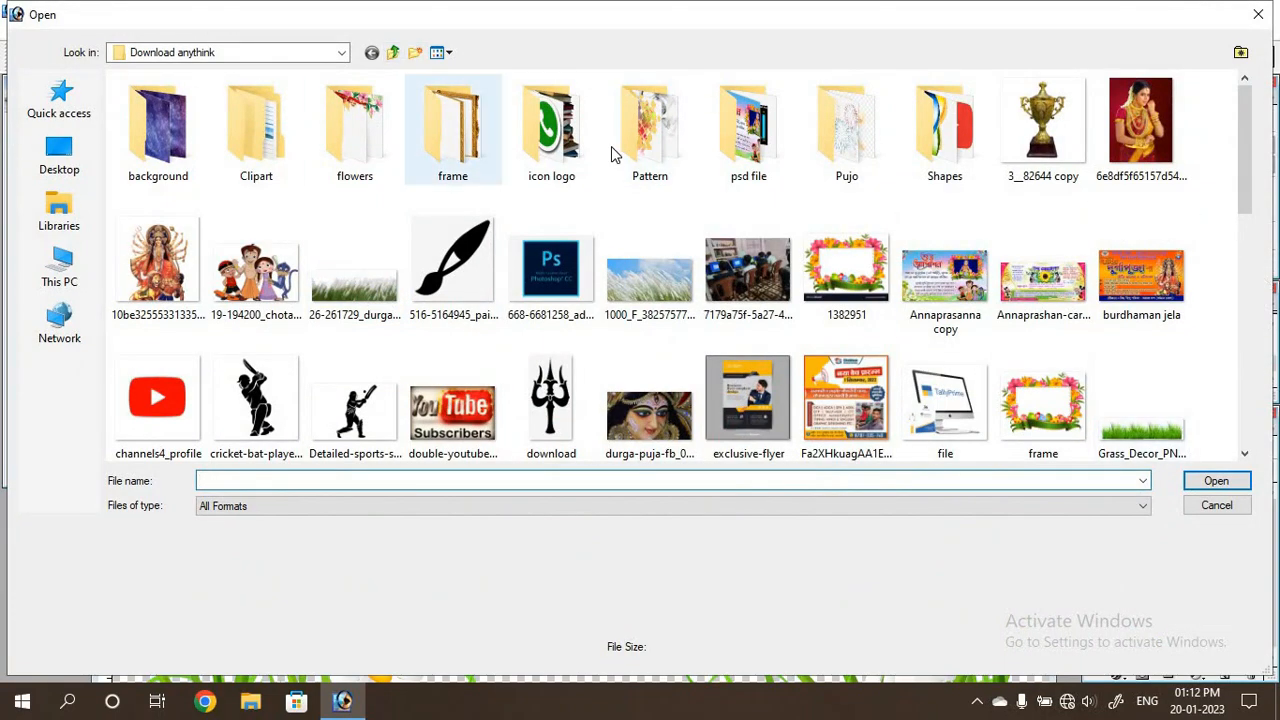
{"action": "double_click", "coordinate": [945, 130]}
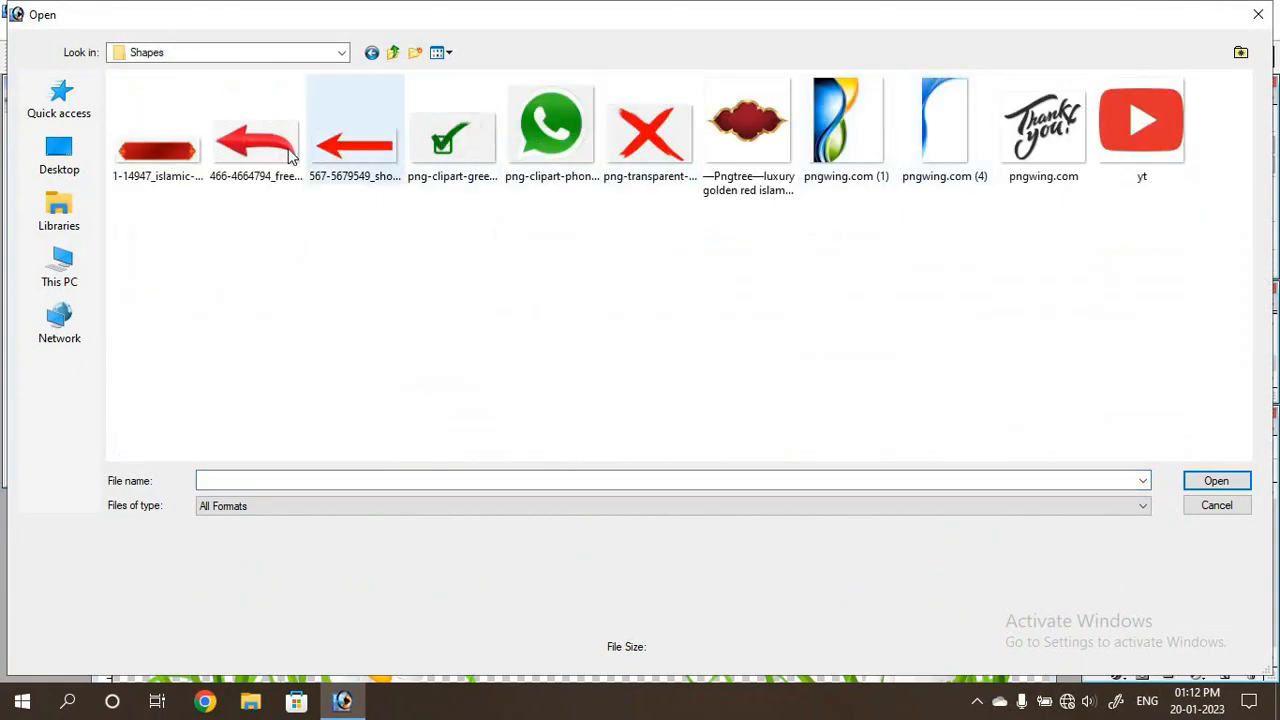
{"action": "double_click", "coordinate": [173, 162]}
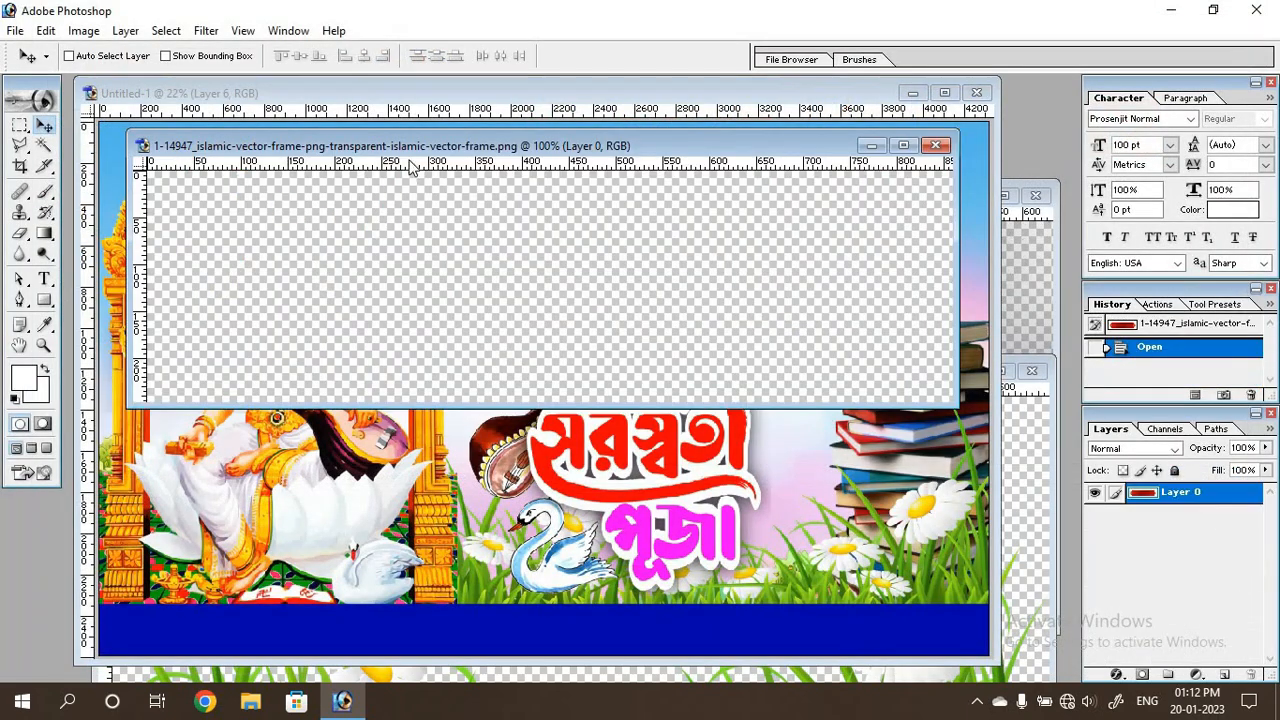
{"action": "left_click_drag", "start_coordinate": [415, 148], "coordinate": [494, 409]}
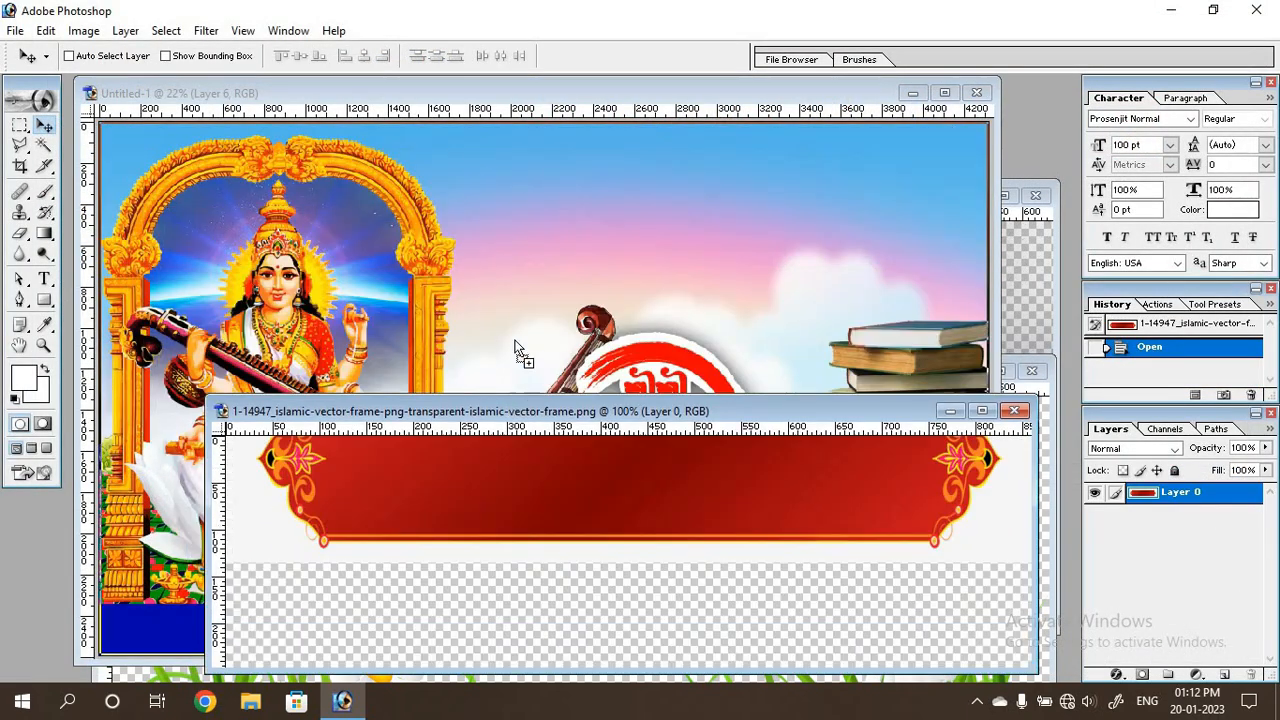
{"action": "left_click_drag", "start_coordinate": [518, 328], "coordinate": [575, 375]}
{"action": "left_click_drag", "start_coordinate": [510, 328], "coordinate": [559, 214]}
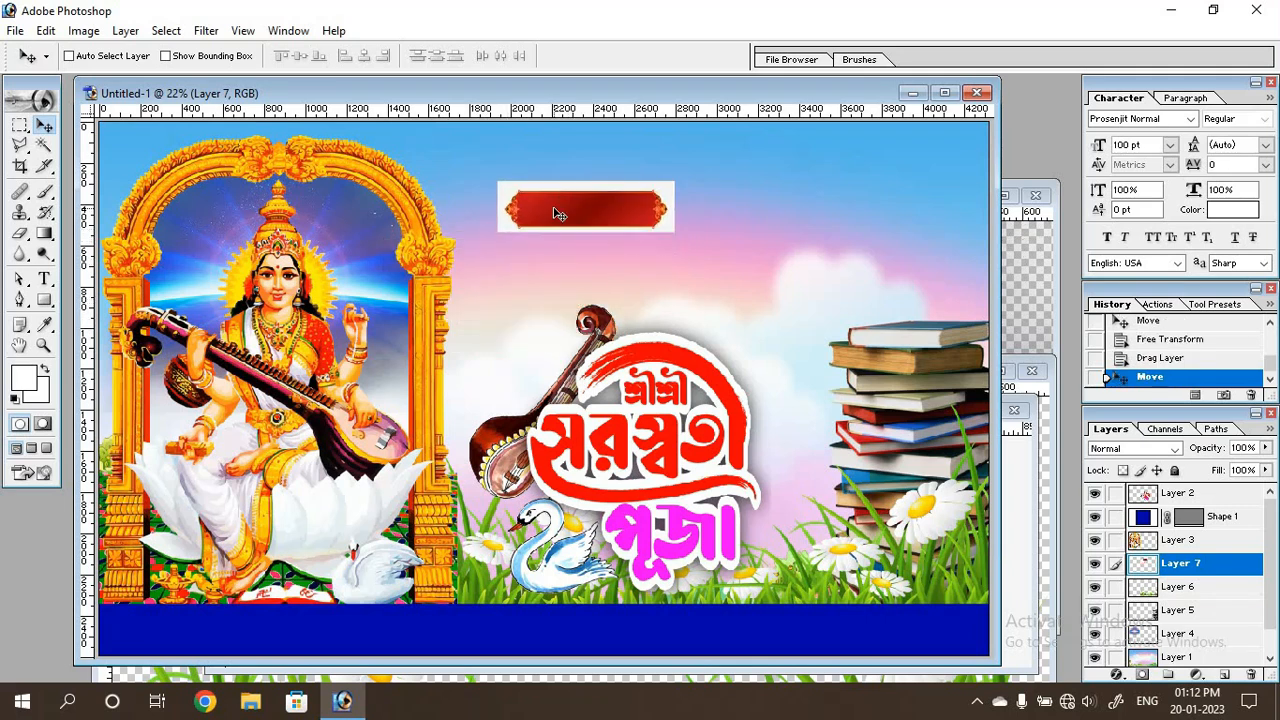
Step: Enlarge the red frame and remove its white background with the Magic Eraser at tolerance 32
{"action": "key", "text": "ctrl+t"}
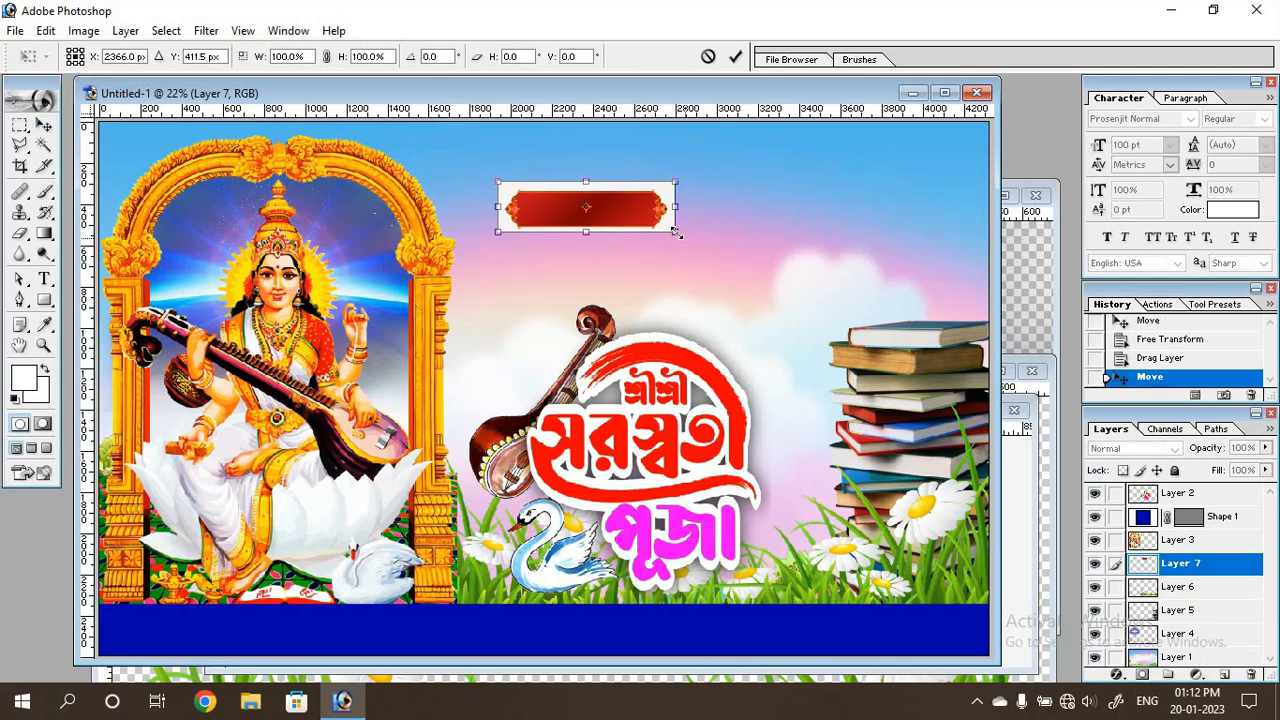
{"action": "left_click_drag", "start_coordinate": [676, 232], "coordinate": [724, 216]}
{"action": "key", "text": "Return"}
{"action": "left_click_drag", "start_coordinate": [20, 234], "coordinate": [80, 269]}
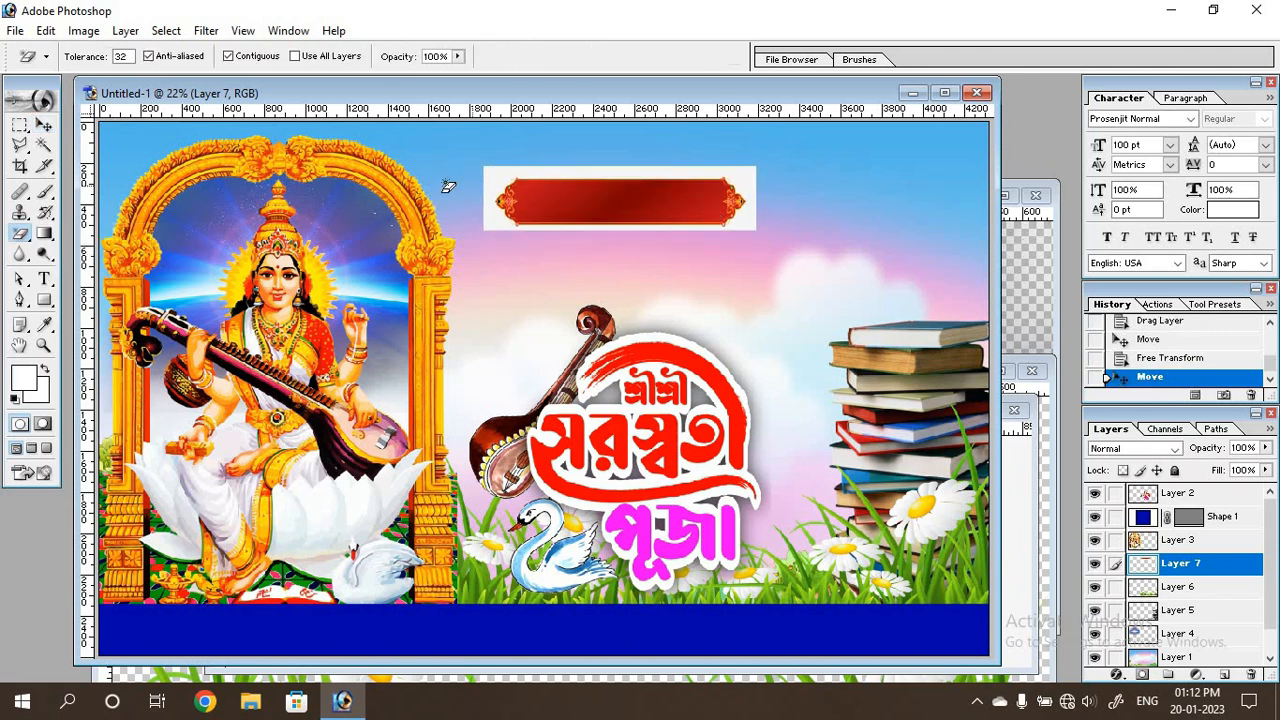
{"action": "left_click", "coordinate": [497, 178]}
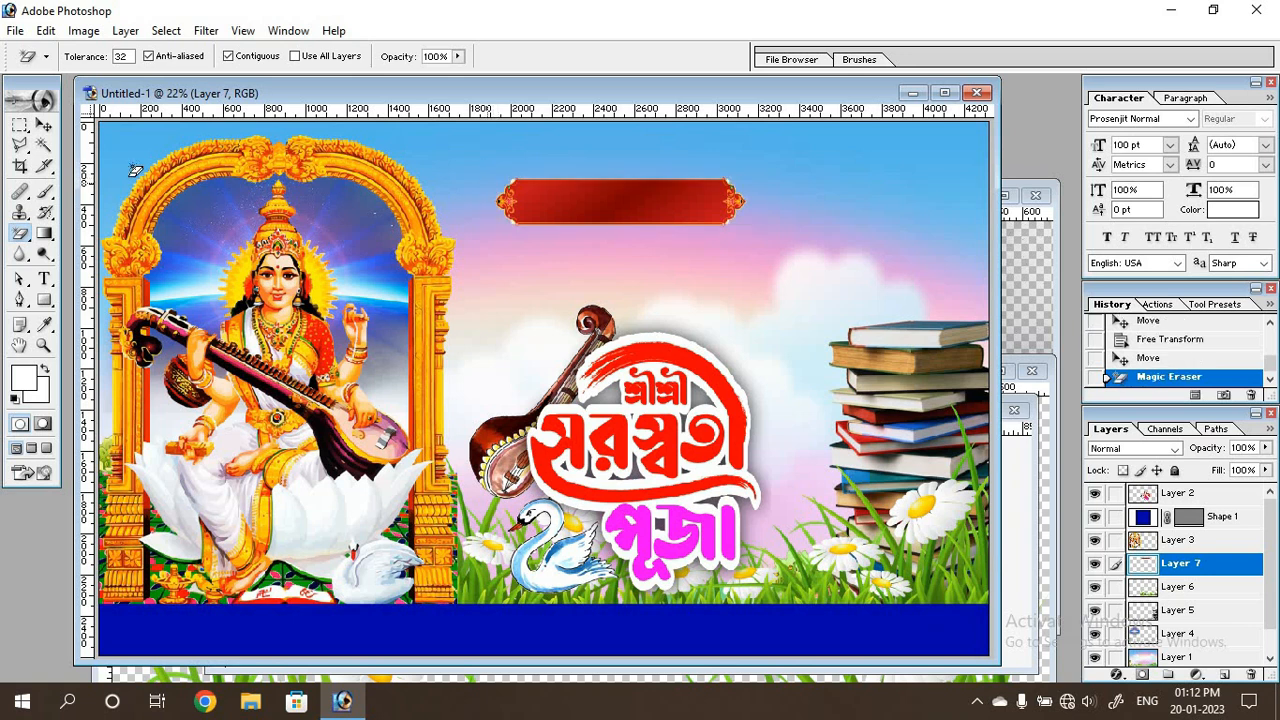
Step: Clear the red frame's left end with a rectangular selection feathered 40 px, reapply the Gaussian Blur and deselect
{"action": "left_click", "coordinate": [20, 126]}
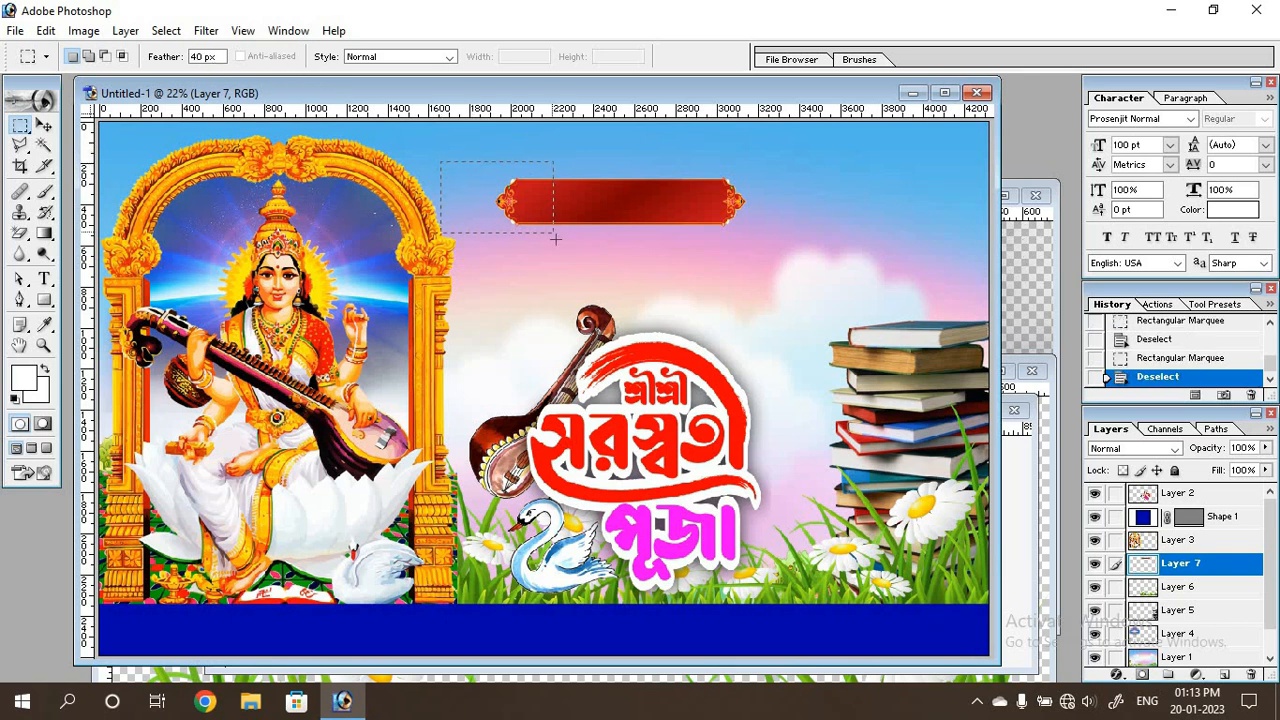
{"action": "left_click_drag", "start_coordinate": [553, 242], "coordinate": [557, 245]}
{"action": "key", "text": "Delete"}
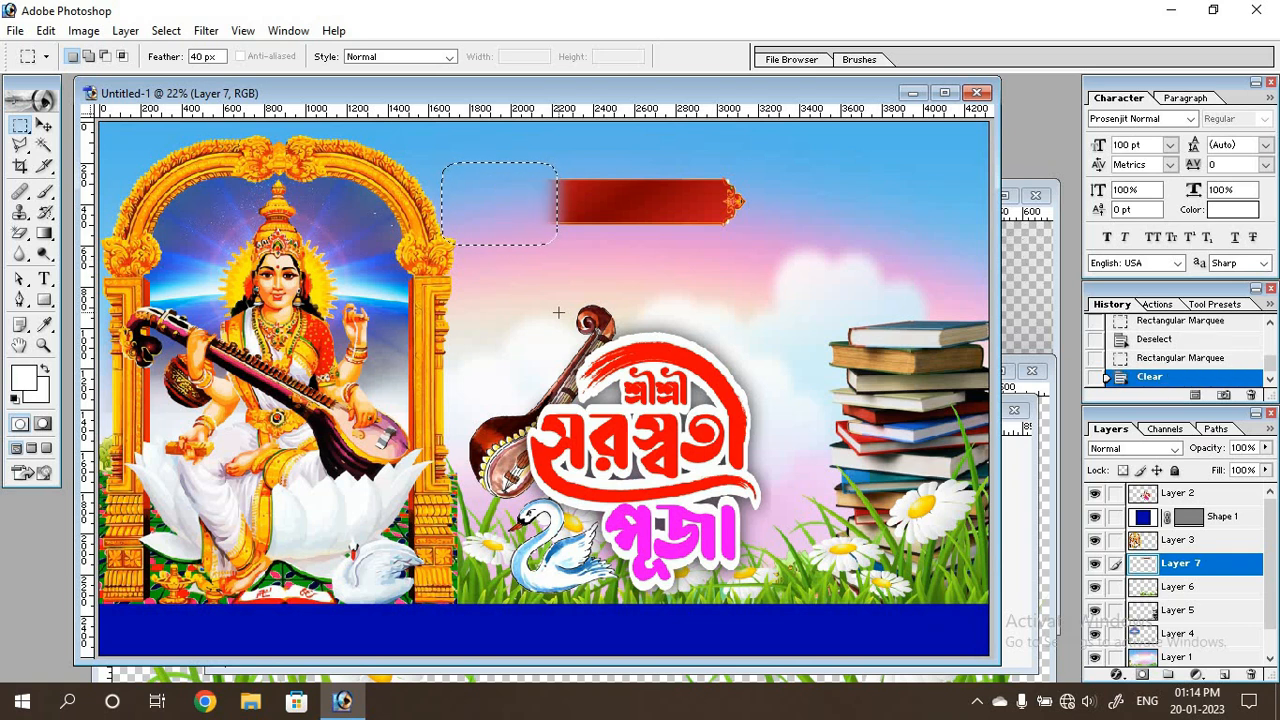
{"action": "key", "text": "ctrl+f"}
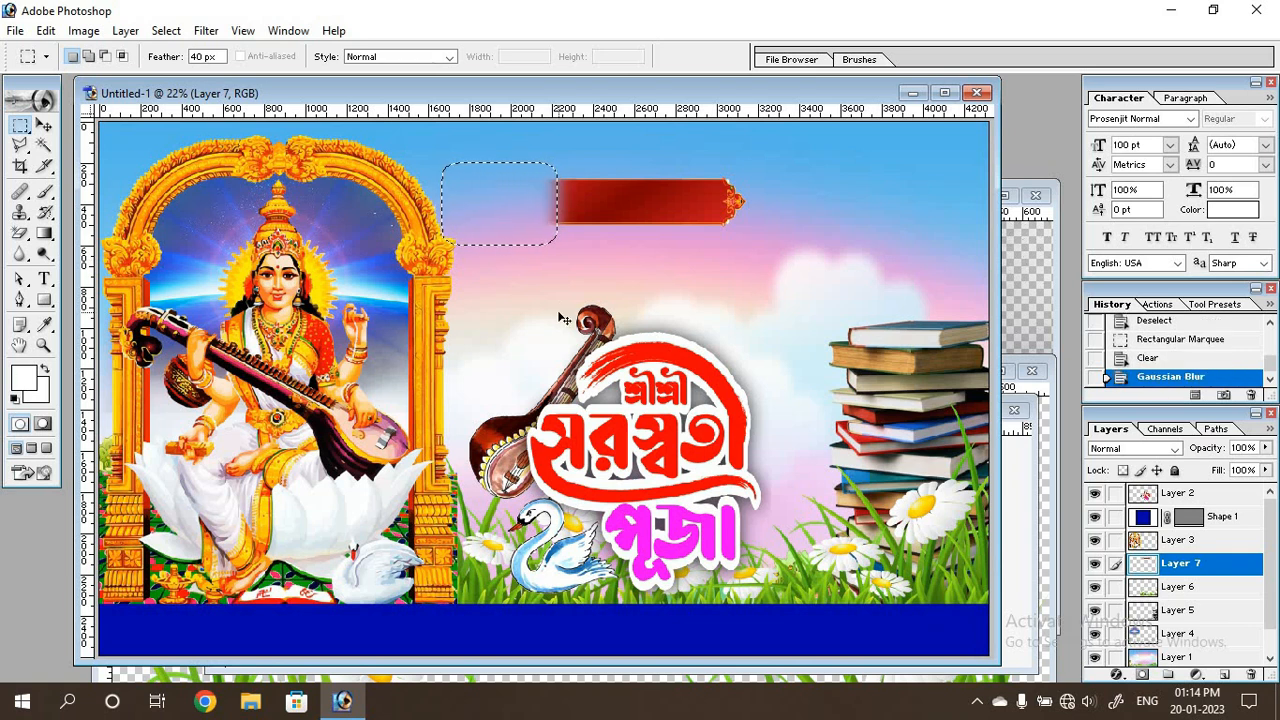
{"action": "key", "text": "ctrl+d"}
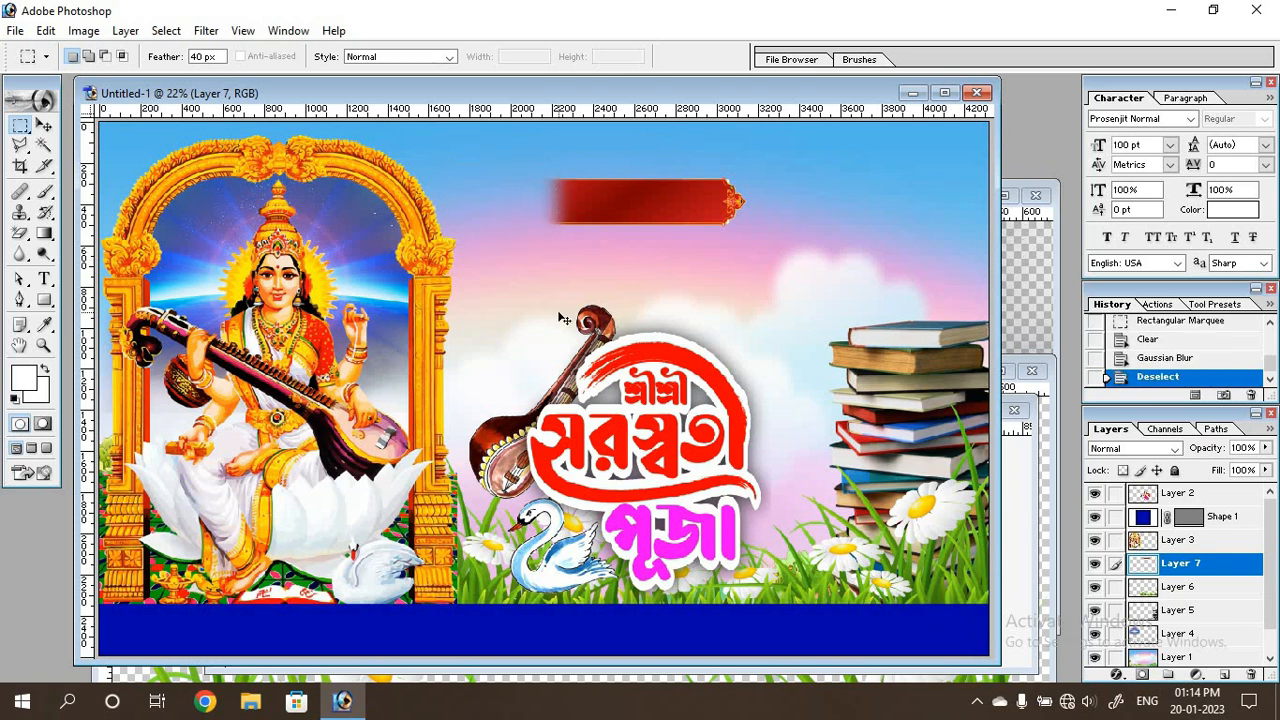
Step: Move the faded red frame to the banner's top edge beside the golden arch, leaving a small gap above it
{"action": "left_click", "coordinate": [45, 126]}
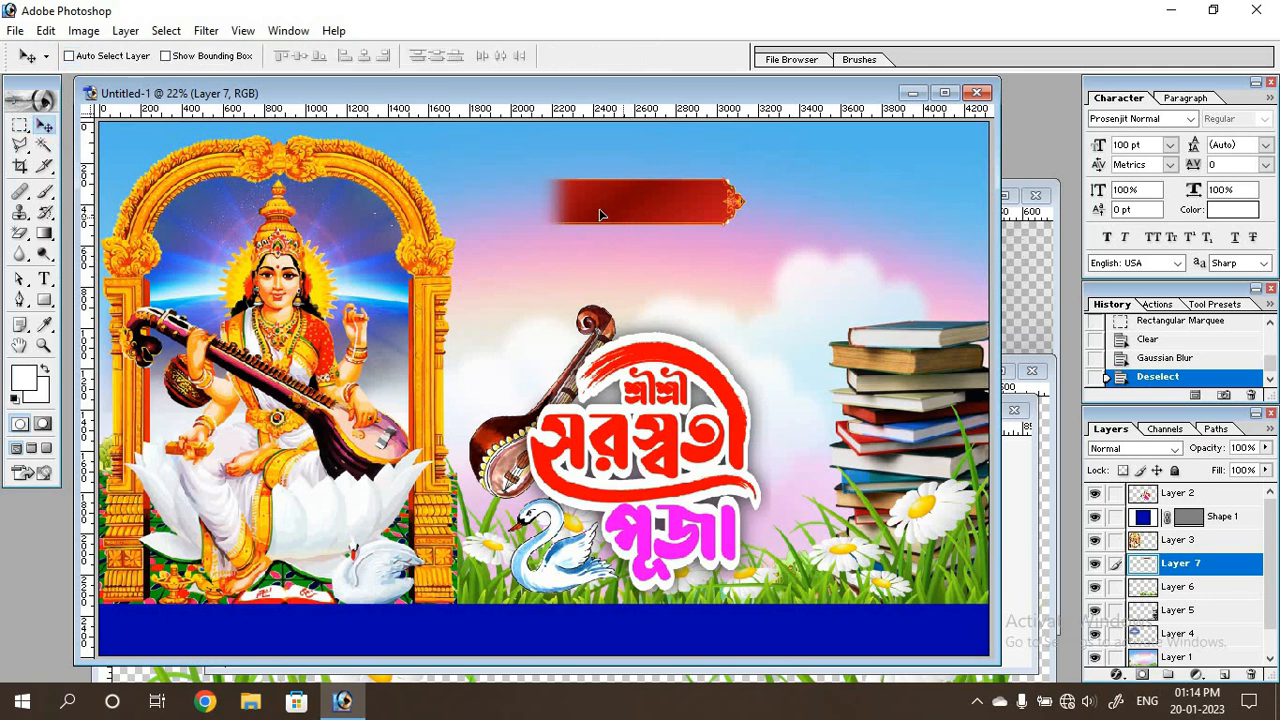
{"action": "left_click_drag", "start_coordinate": [600, 215], "coordinate": [499, 166]}
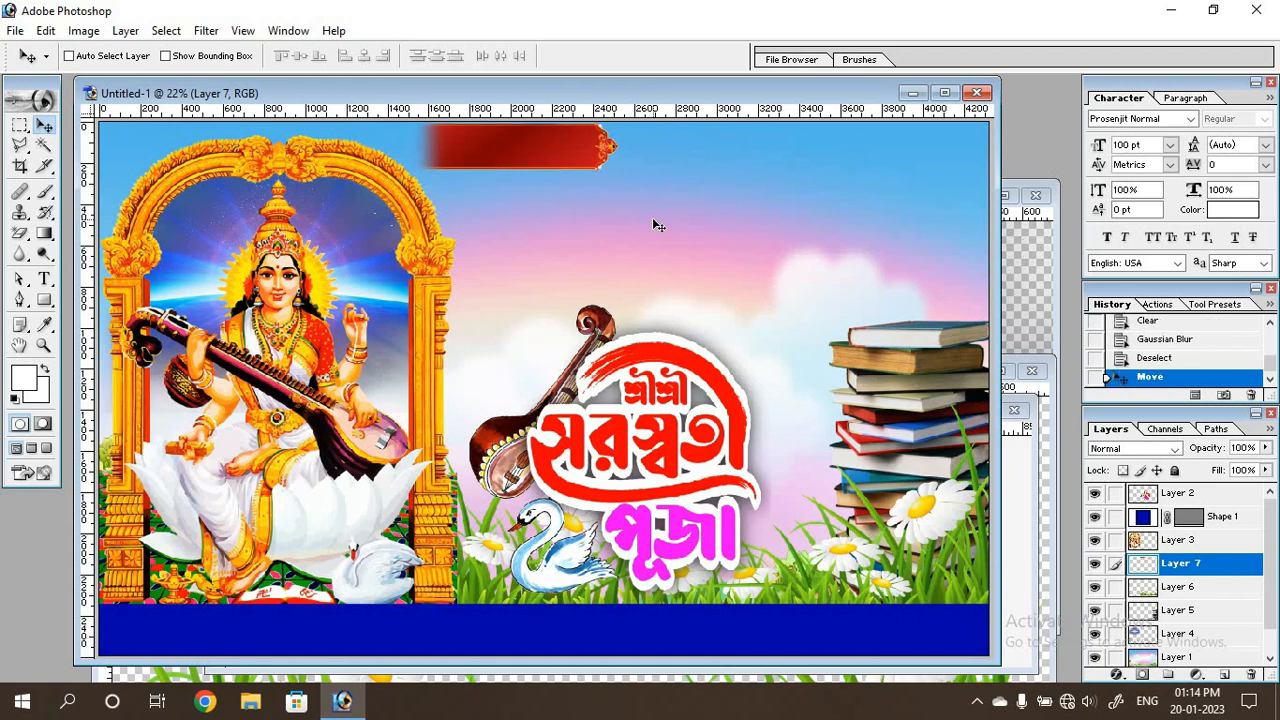
{"action": "key", "text": "shift+Down"}
{"action": "key", "text": "shift+Down"}
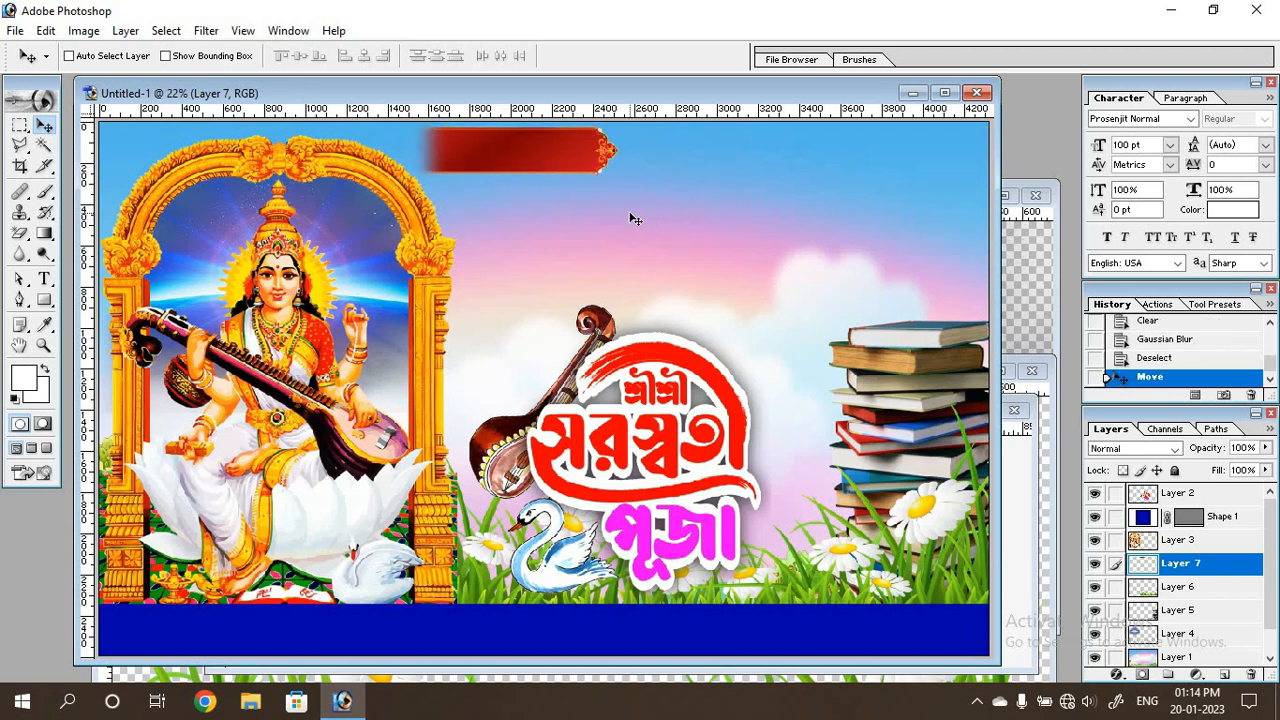
Step: Scale the red frame down to about 76.1% width and 87.9% height at the top of the banner beside the arch
{"action": "key", "text": "ctrl+t"}
{"action": "left_click_drag", "start_coordinate": [610, 179], "coordinate": [559, 173]}
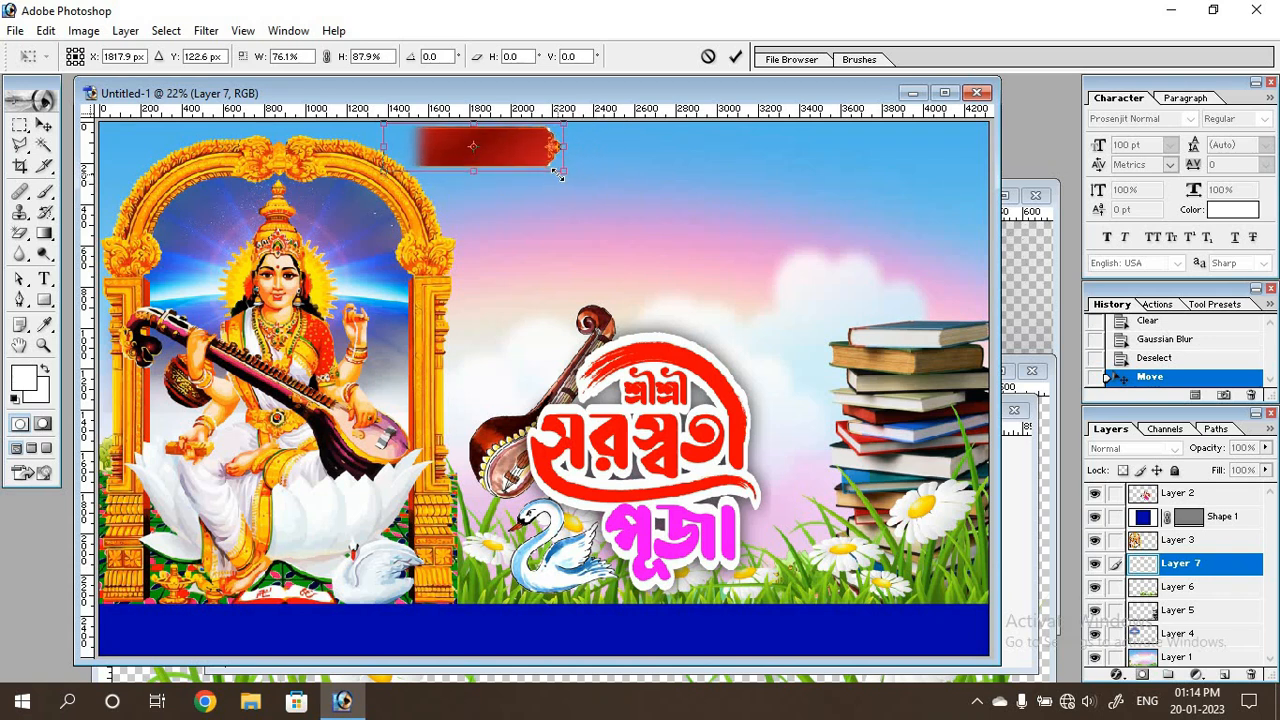
{"action": "key", "text": "Return"}
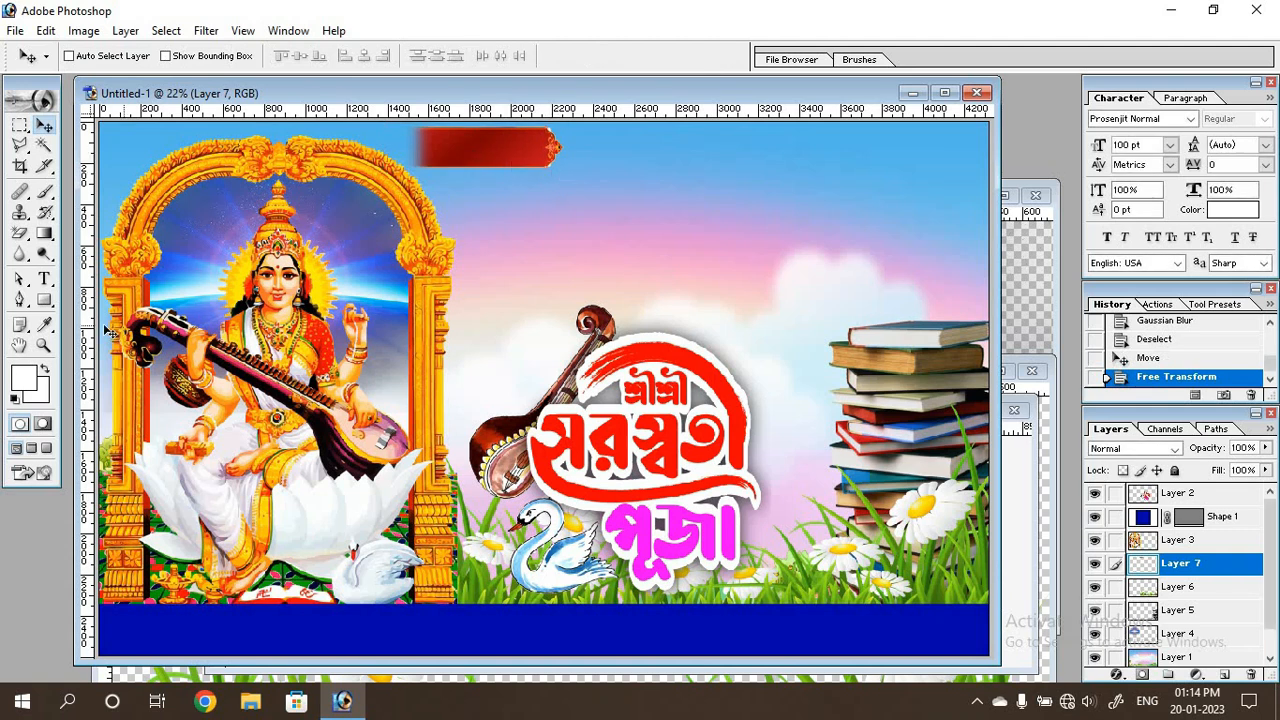
Step: Add the white text "পরিচালনায়" in the Kalpana ANSI font at 100 pt and place it on the red frame
{"action": "left_click", "coordinate": [44, 279]}
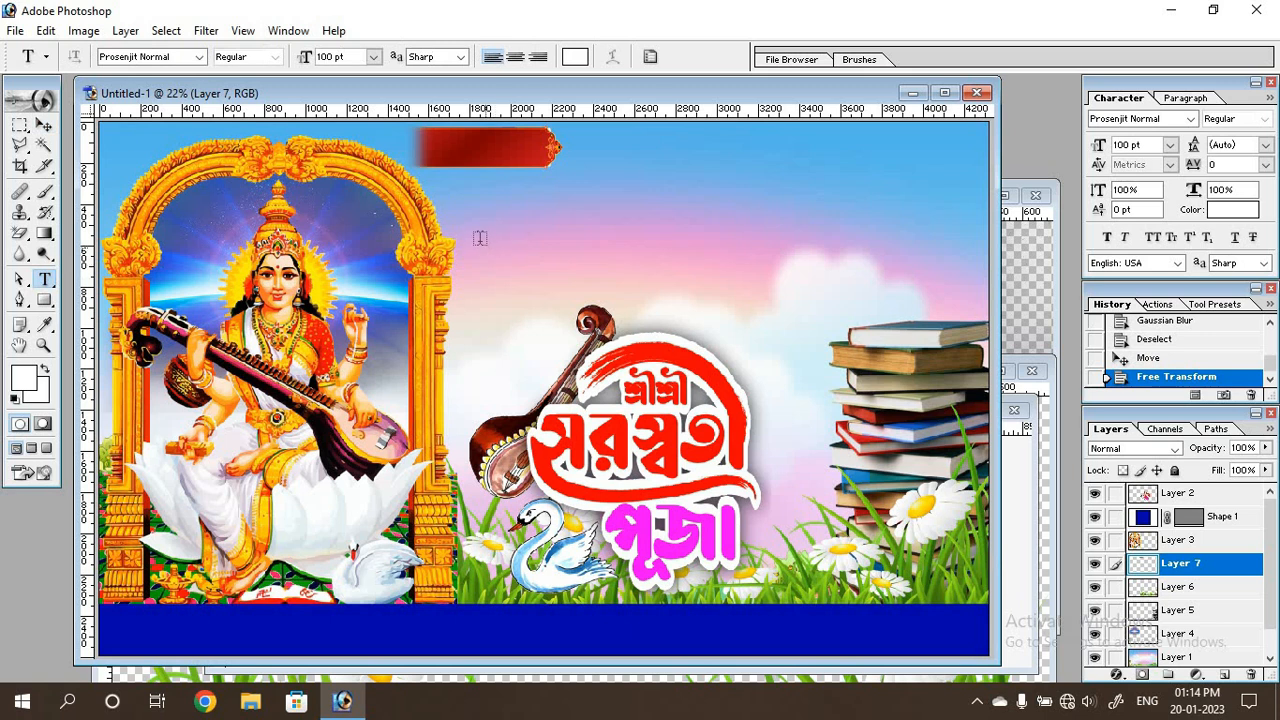
{"action": "left_click", "coordinate": [614, 265]}
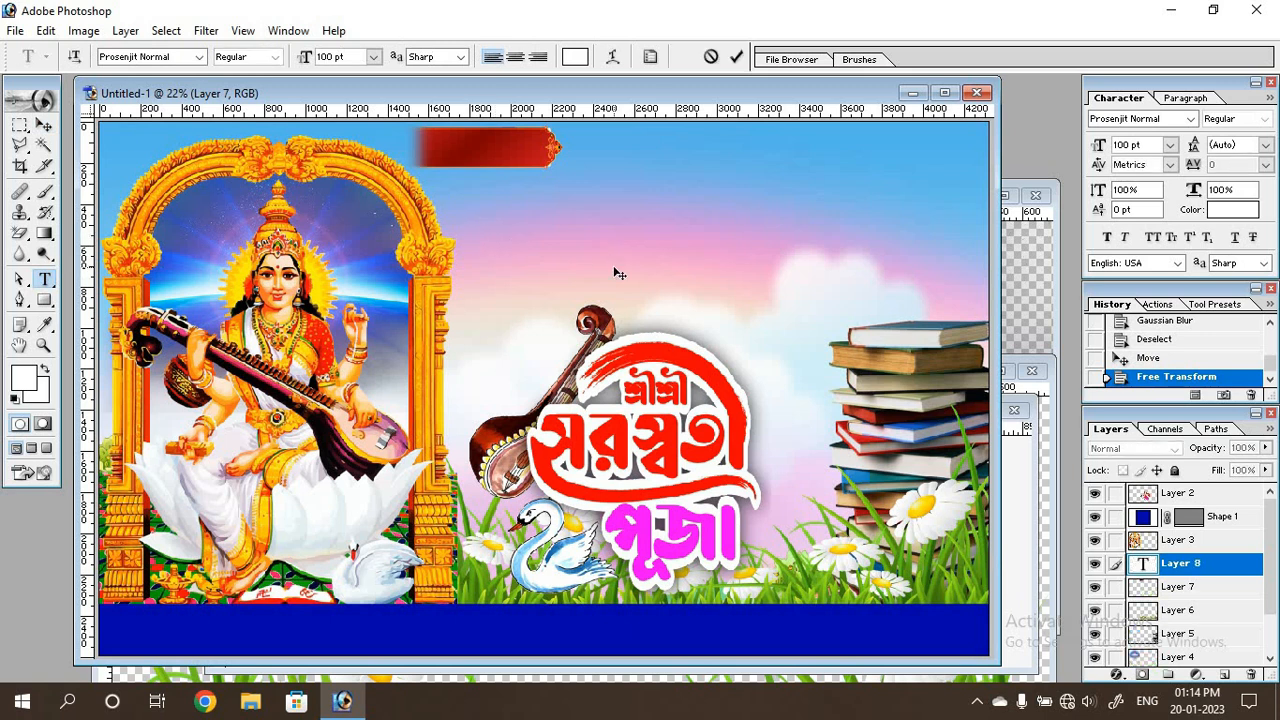
{"action": "left_click", "coordinate": [202, 58]}
{"action": "scroll", "coordinate": [252, 255], "scroll_direction": "up", "scroll_amount": 10}
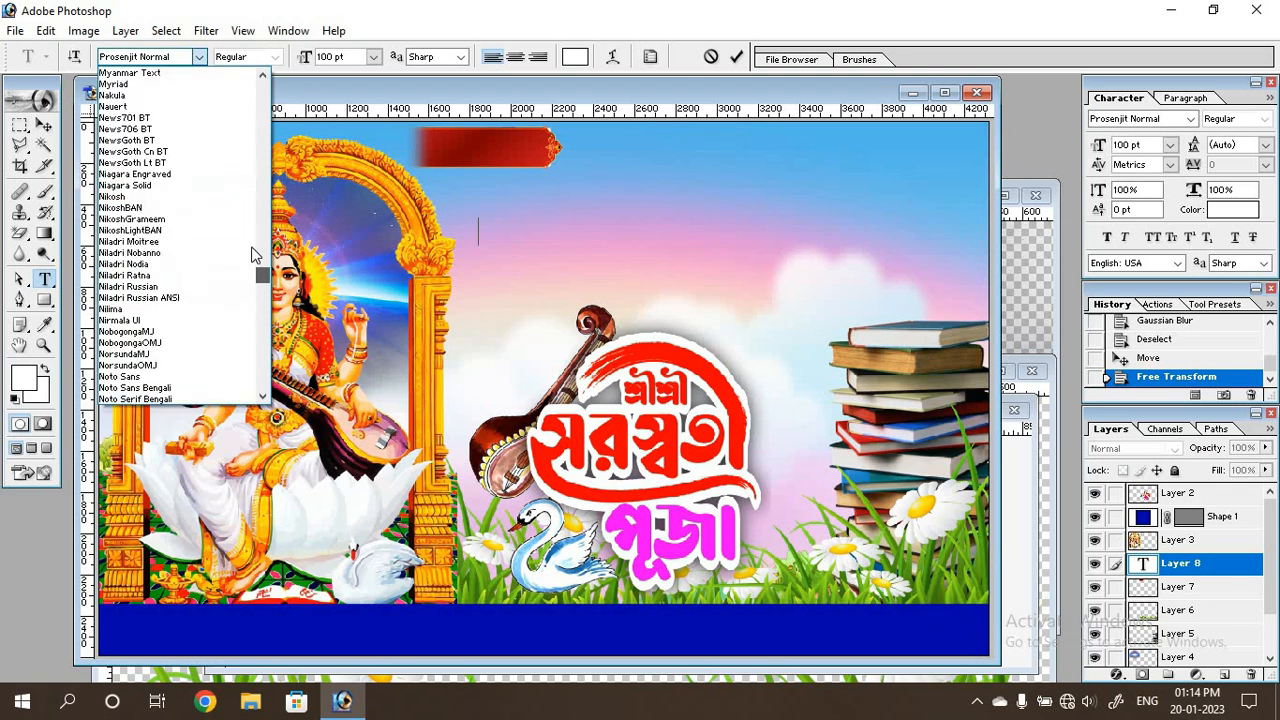
{"action": "scroll", "coordinate": [252, 255], "scroll_direction": "up", "scroll_amount": 15}
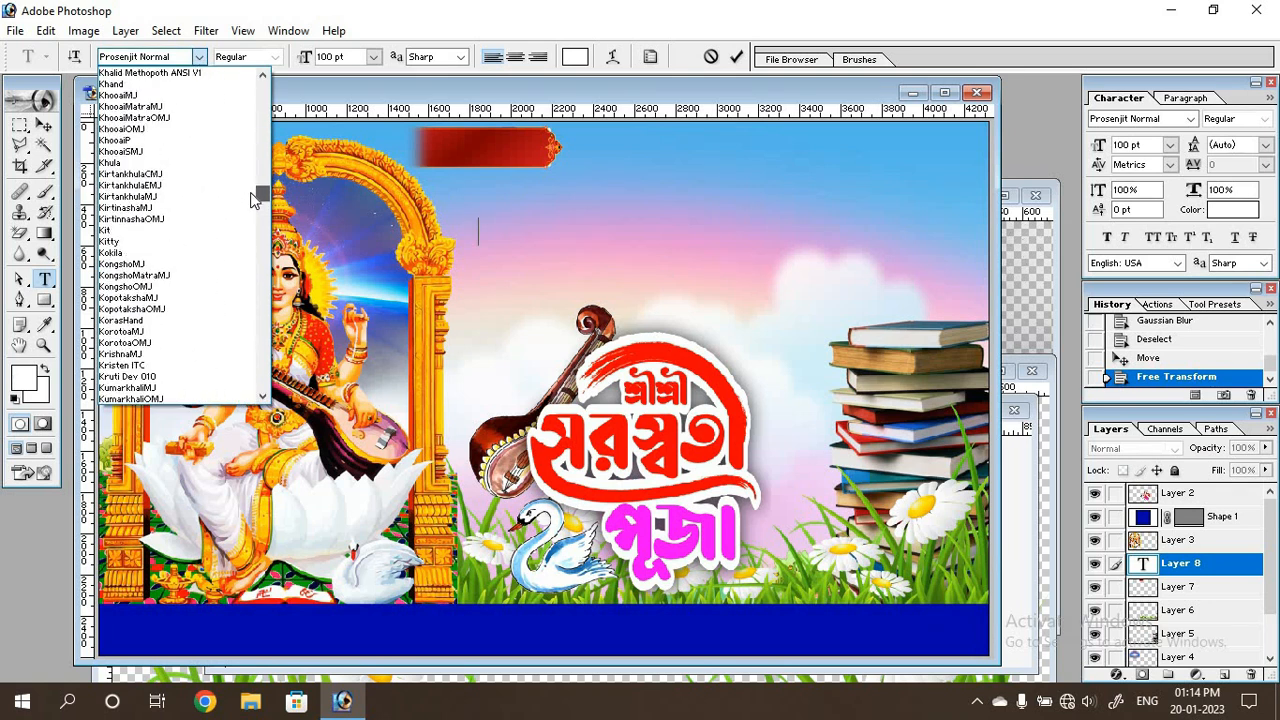
{"action": "left_click_drag", "start_coordinate": [252, 200], "coordinate": [250, 194]}
{"action": "left_click", "coordinate": [205, 200]}
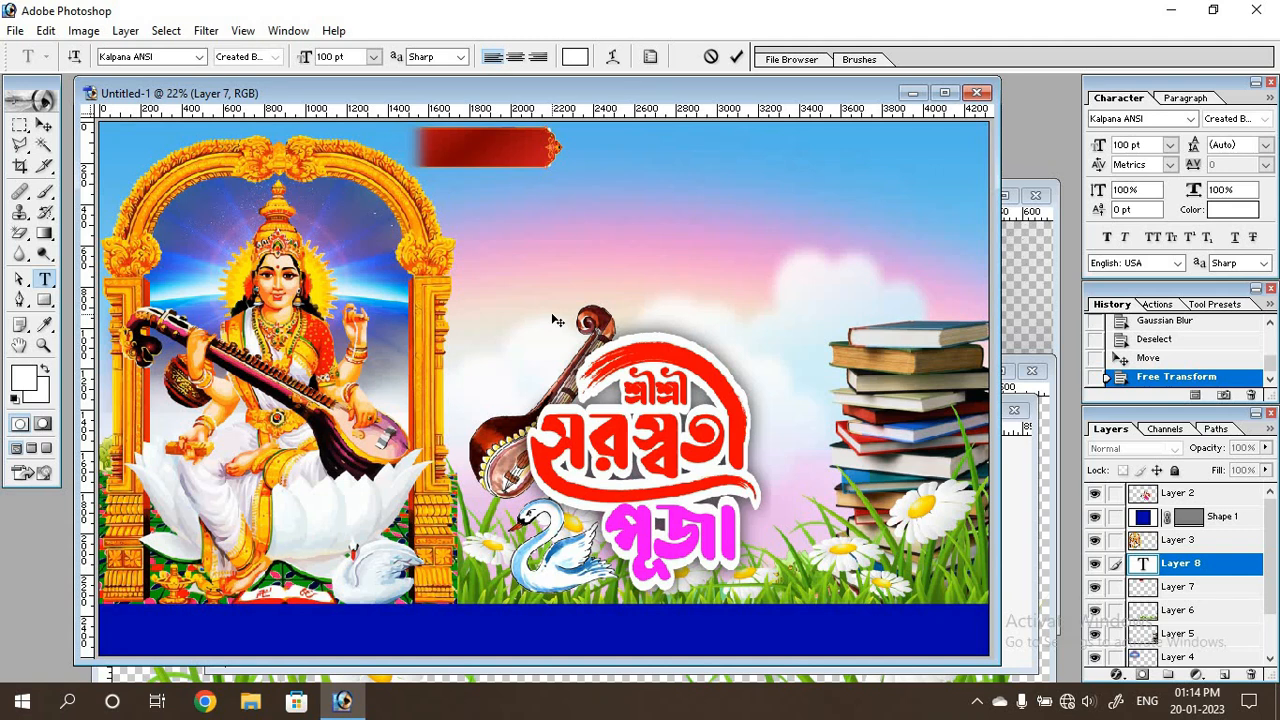
{"action": "type", "text": "poricalnay"}
{"action": "left_click_drag", "start_coordinate": [537, 278], "coordinate": [494, 194]}
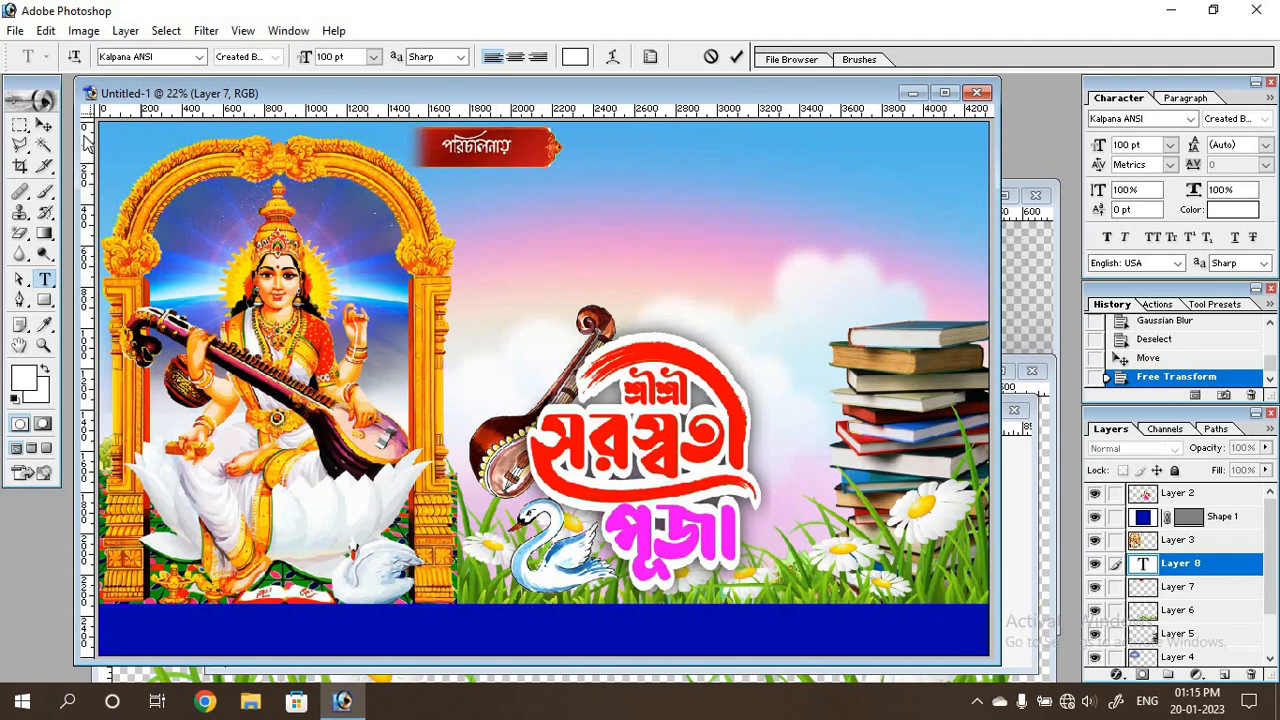
Step: Scale the "পরিচালনায়" text up to about 119 pt and centre it within the red frame
{"action": "left_click", "coordinate": [44, 126]}
{"action": "key", "text": "ctrl+t"}
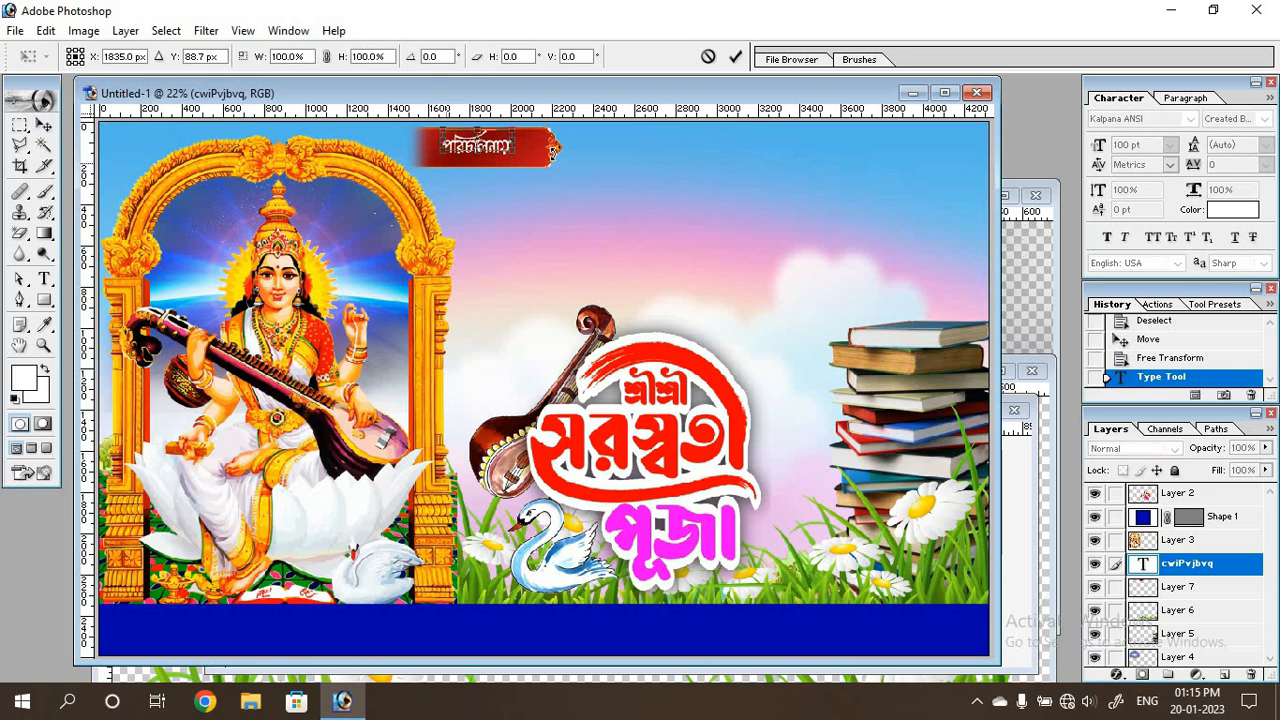
{"action": "mouse_move", "coordinate": [516, 153]}
{"action": "left_mouse_down"}
{"action": "mouse_move", "coordinate": [538, 163]}
{"action": "mouse_move", "coordinate": [501, 150]}
{"action": "left_mouse_up"}
{"action": "key", "text": "Return"}
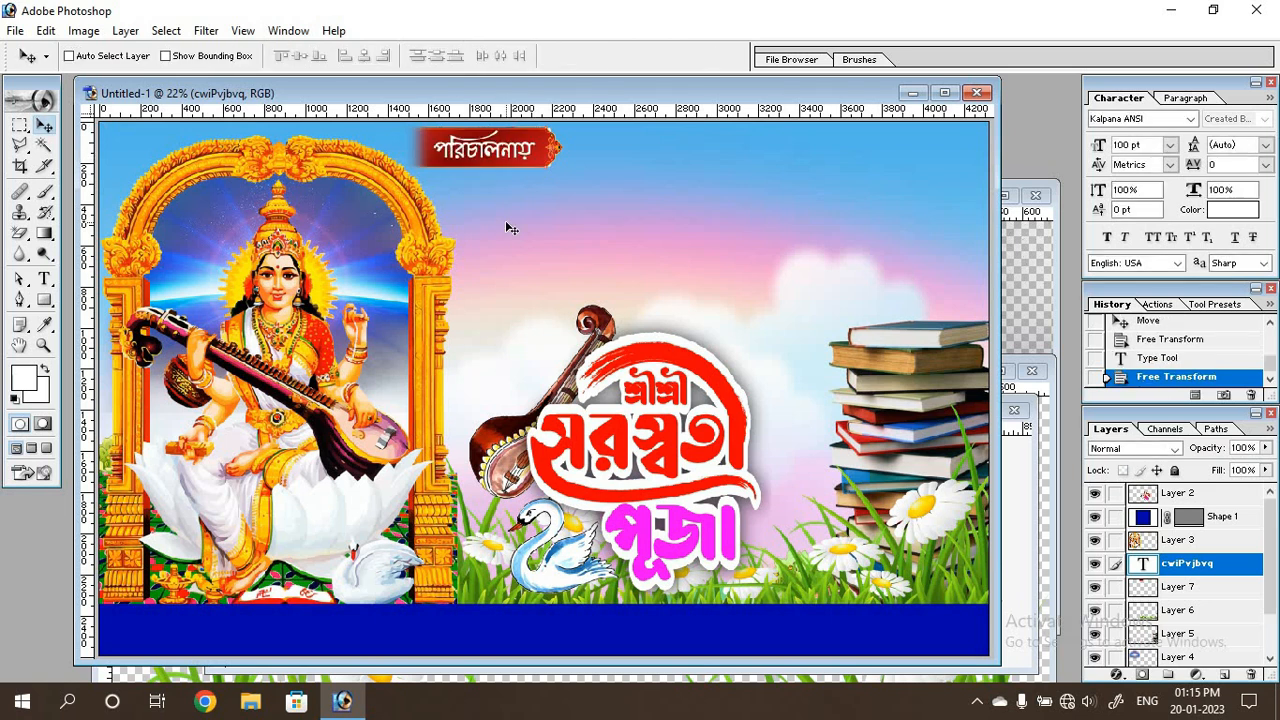
Step: Start a new text line in the sky below the red label, coloured red FF0000 in the Li Lipi Prothoma font
{"action": "left_click", "coordinate": [44, 280]}
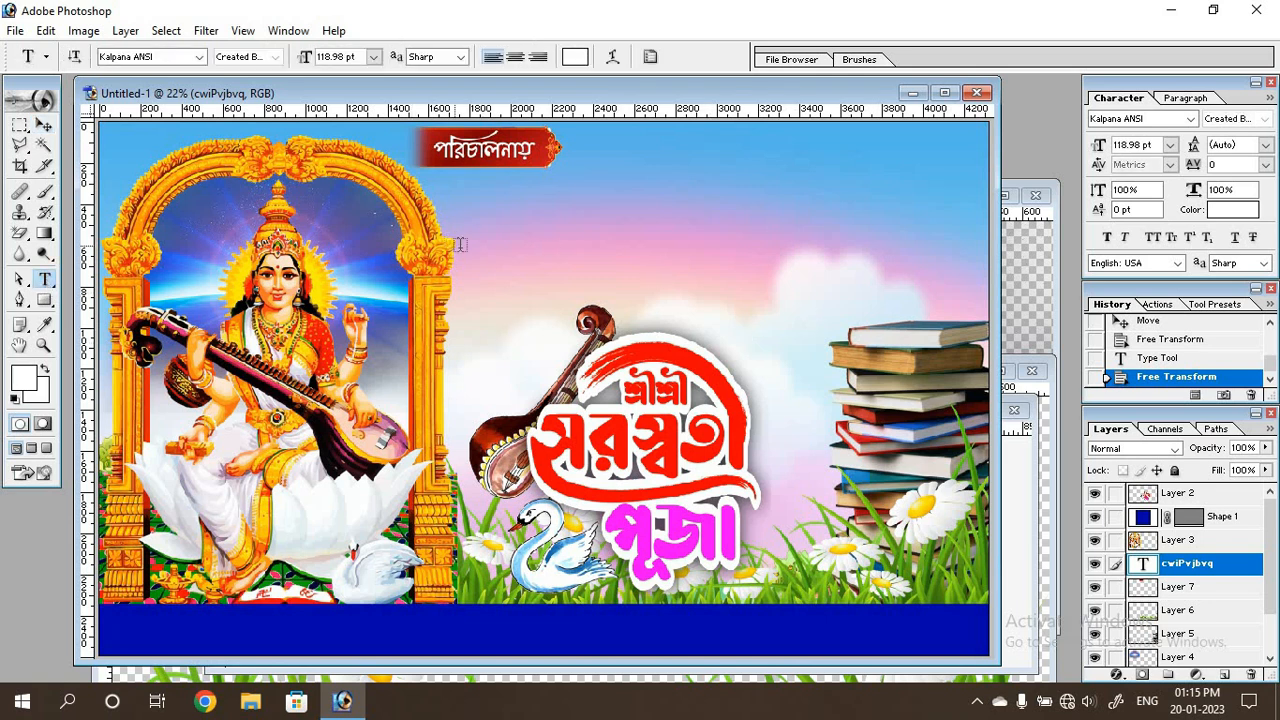
{"action": "left_click", "coordinate": [528, 255]}
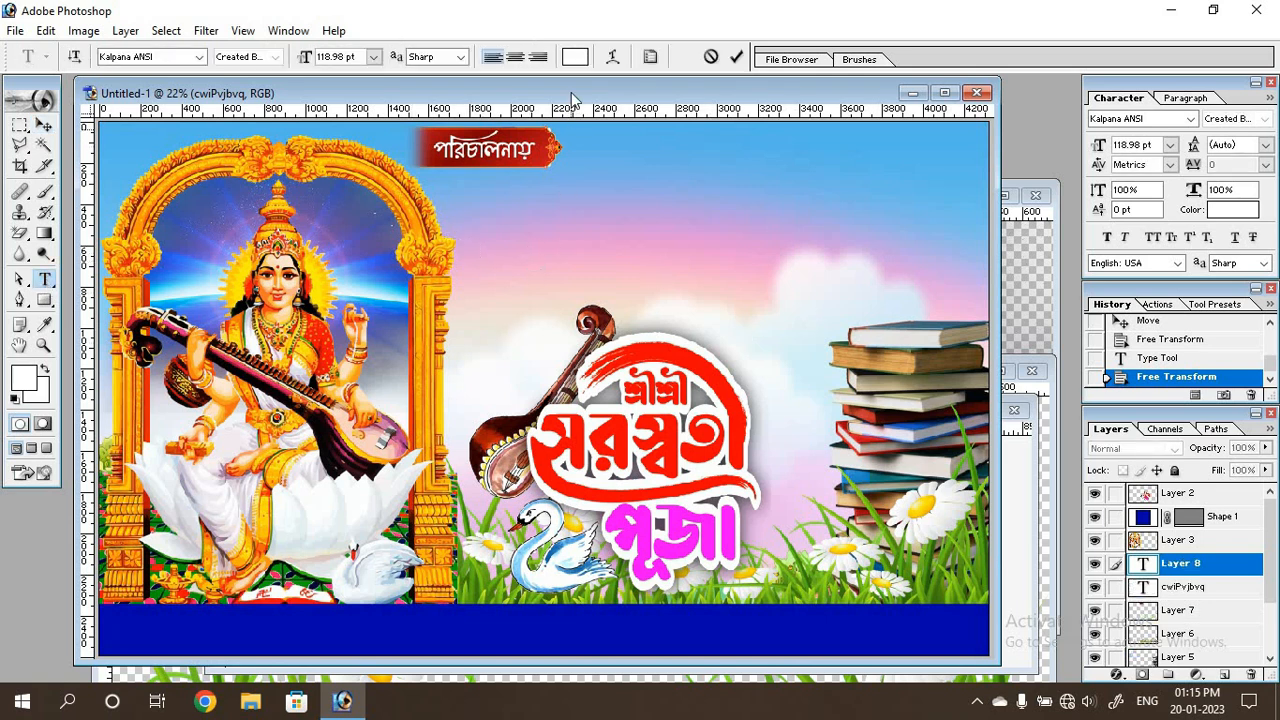
{"action": "left_click", "coordinate": [575, 56]}
{"action": "left_click_drag", "start_coordinate": [931, 363], "coordinate": [1044, 188]}
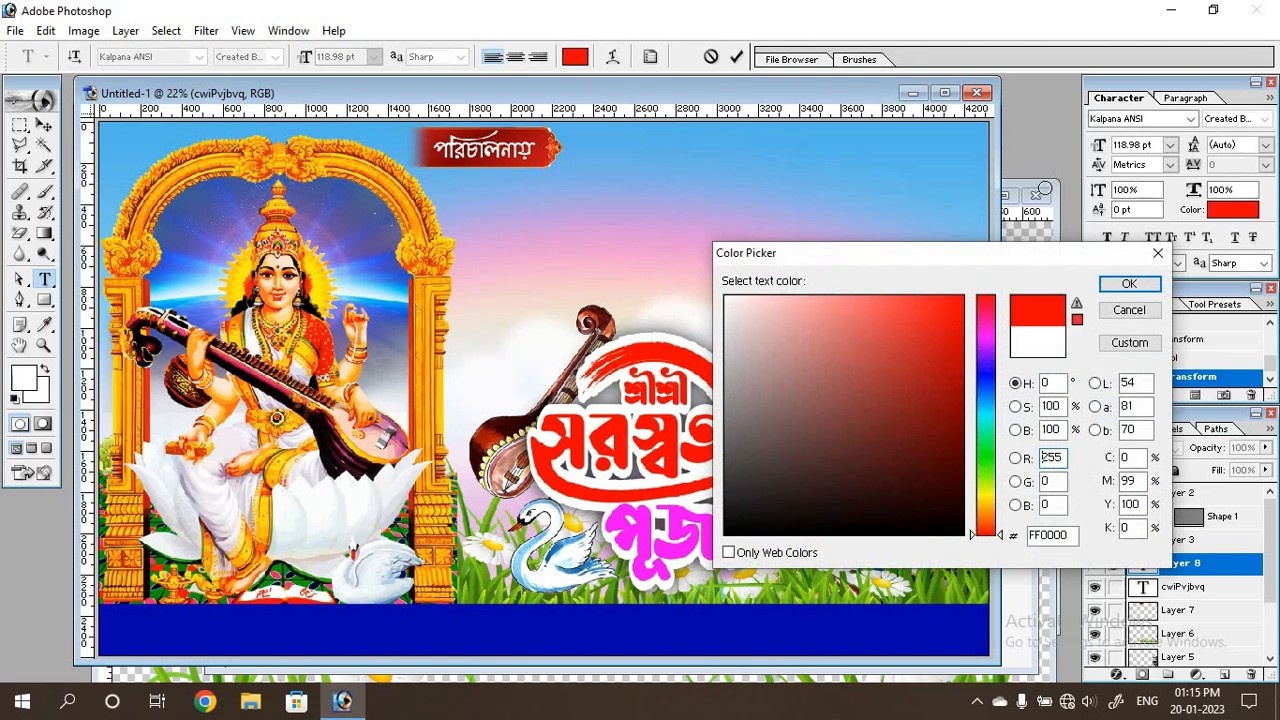
{"action": "left_click", "coordinate": [1127, 285]}
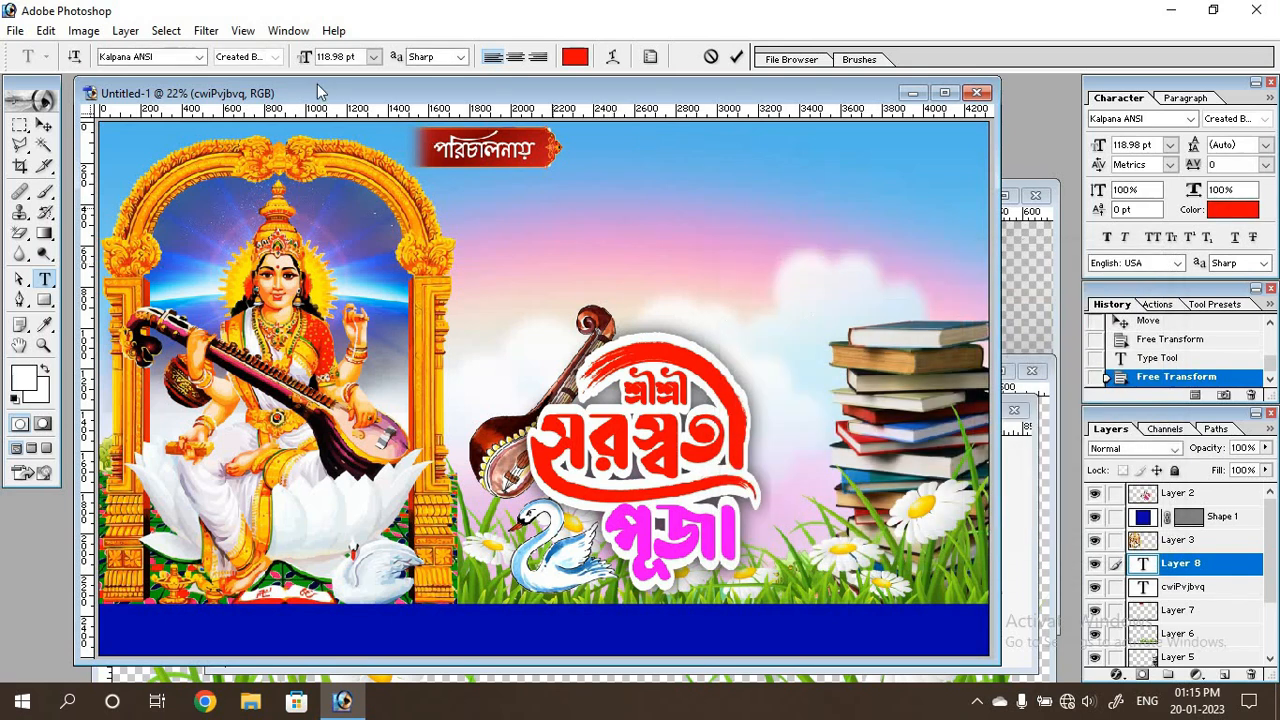
{"action": "left_click", "coordinate": [200, 57]}
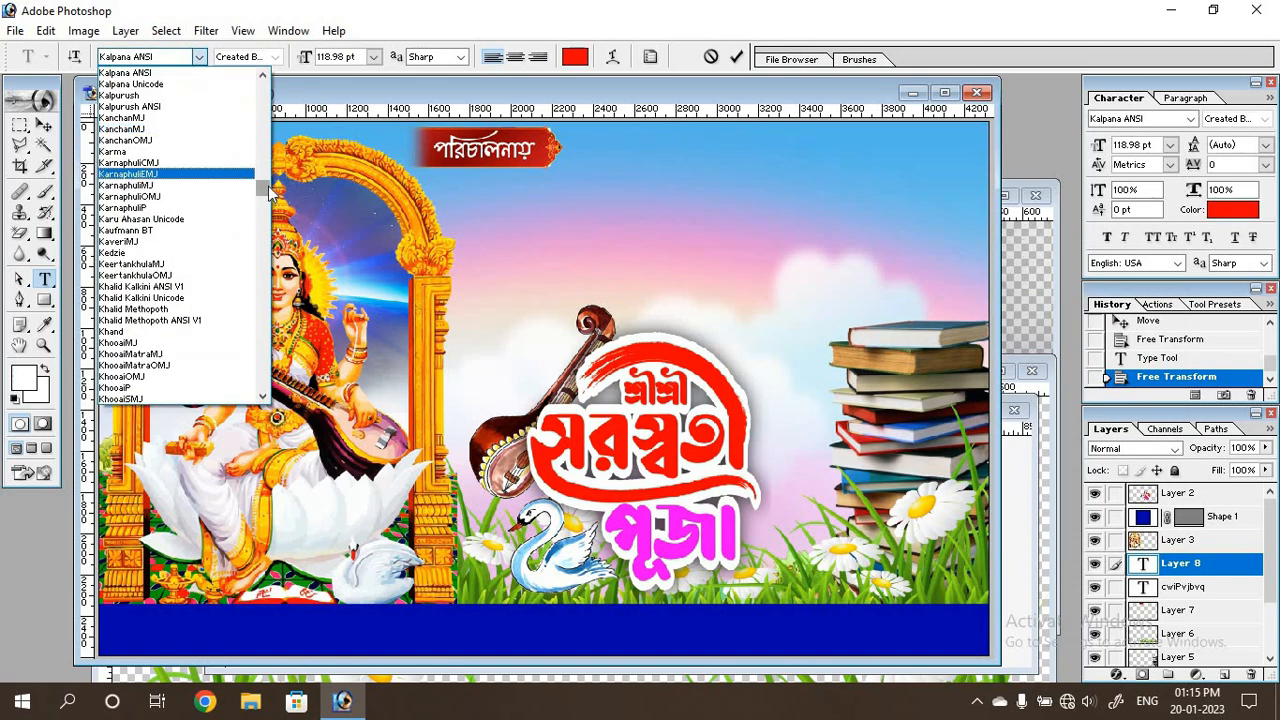
{"action": "left_click", "coordinate": [262, 218]}
{"action": "left_click_drag", "start_coordinate": [262, 217], "coordinate": [262, 237]}
{"action": "left_click", "coordinate": [190, 212]}
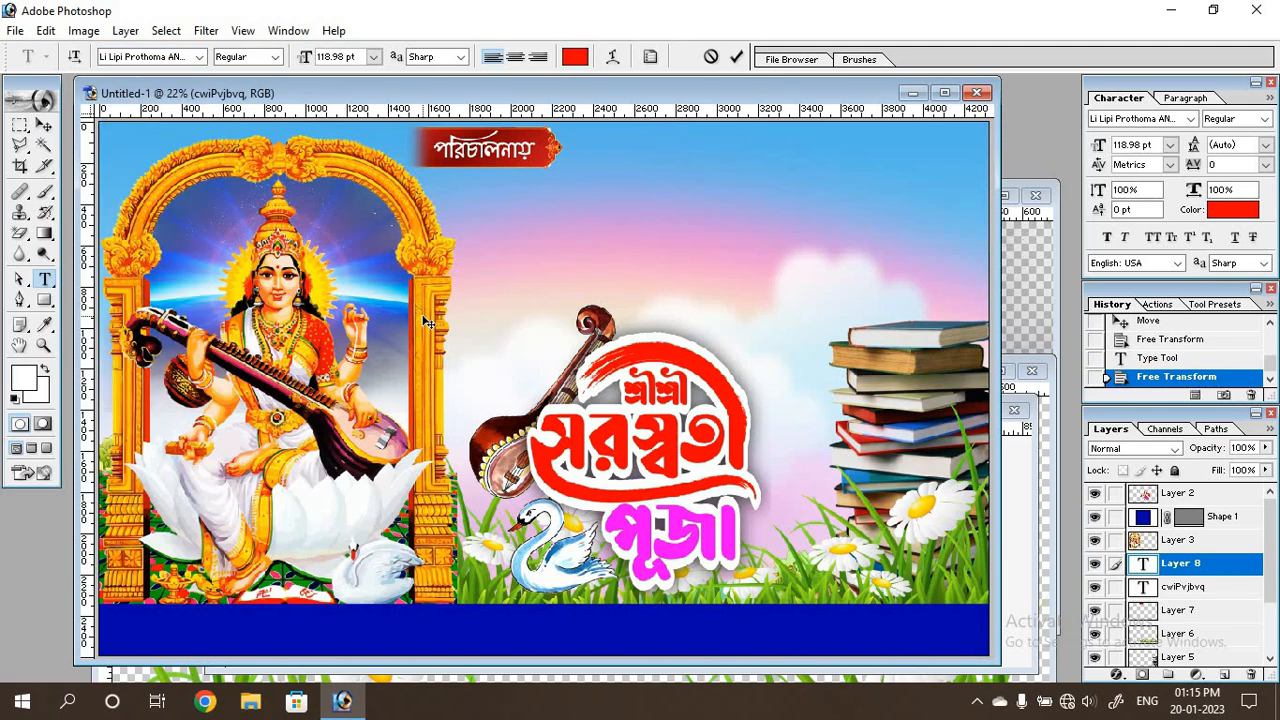
Step: Enter "লালপুর যুব কমিটি" as the new red text line
{"action": "type", "text": "lalpur"}
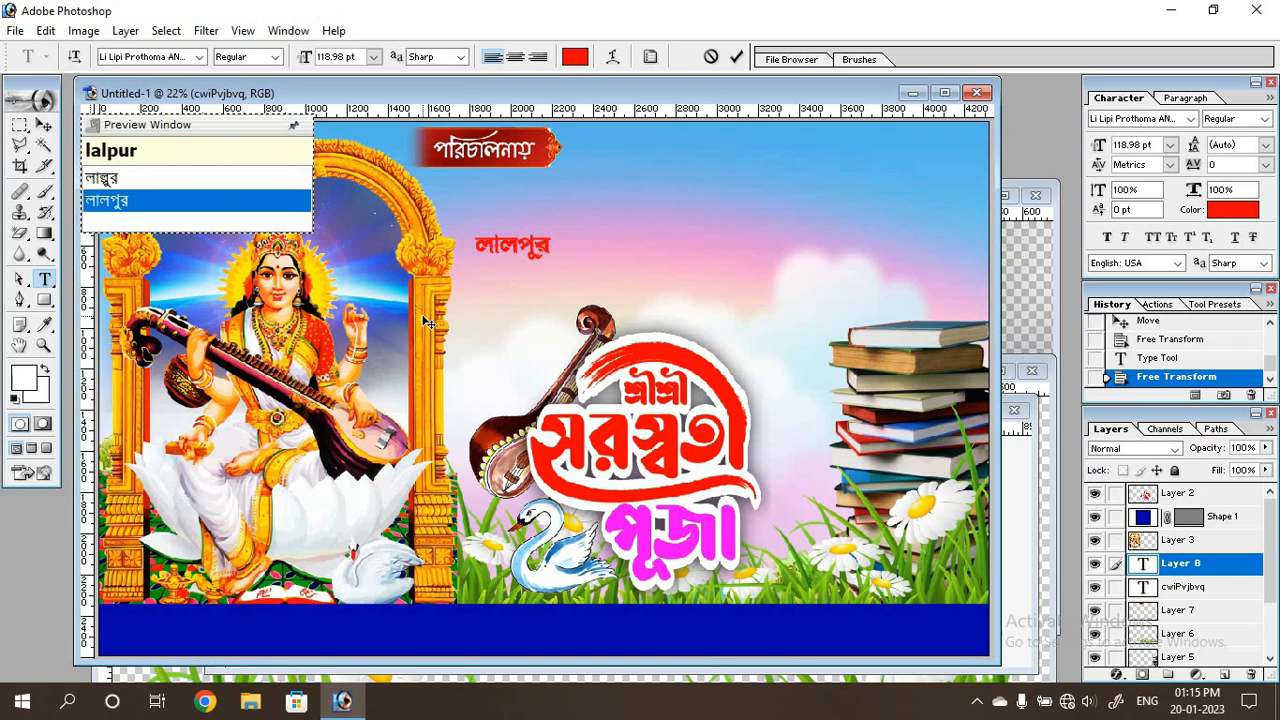
{"action": "type", "text": " jub "}
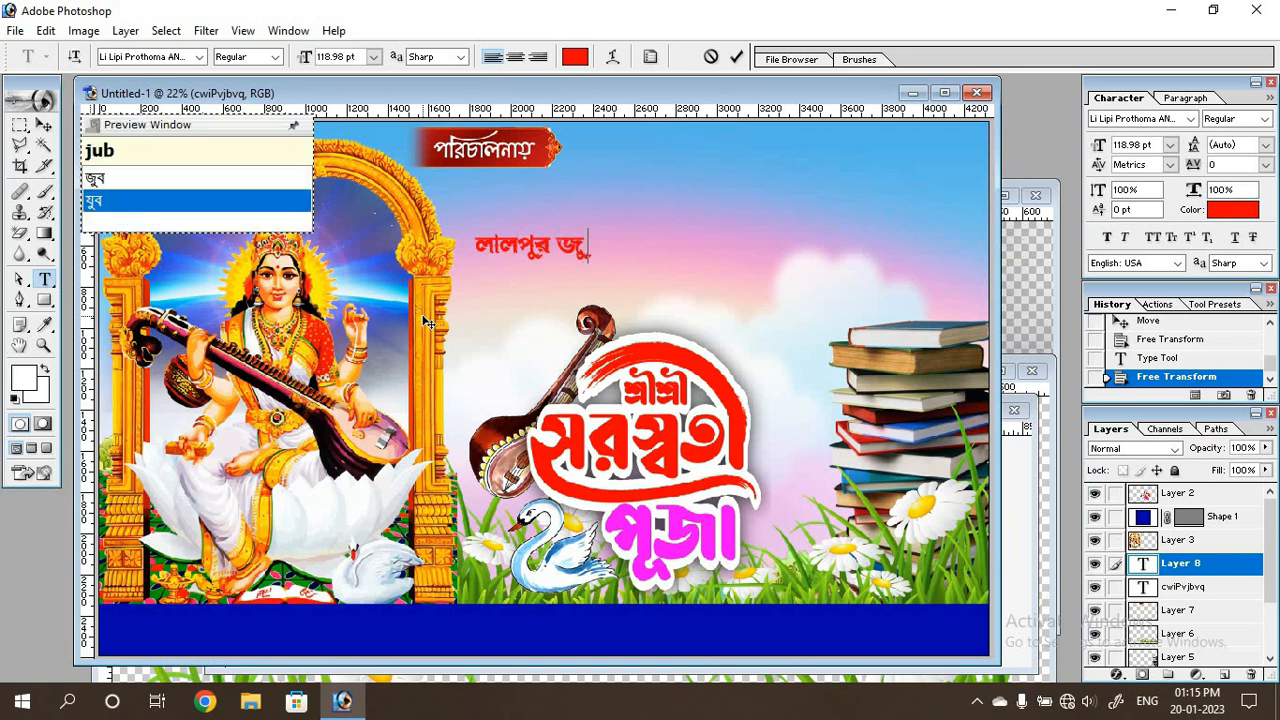
{"action": "type", "text": "komiti"}
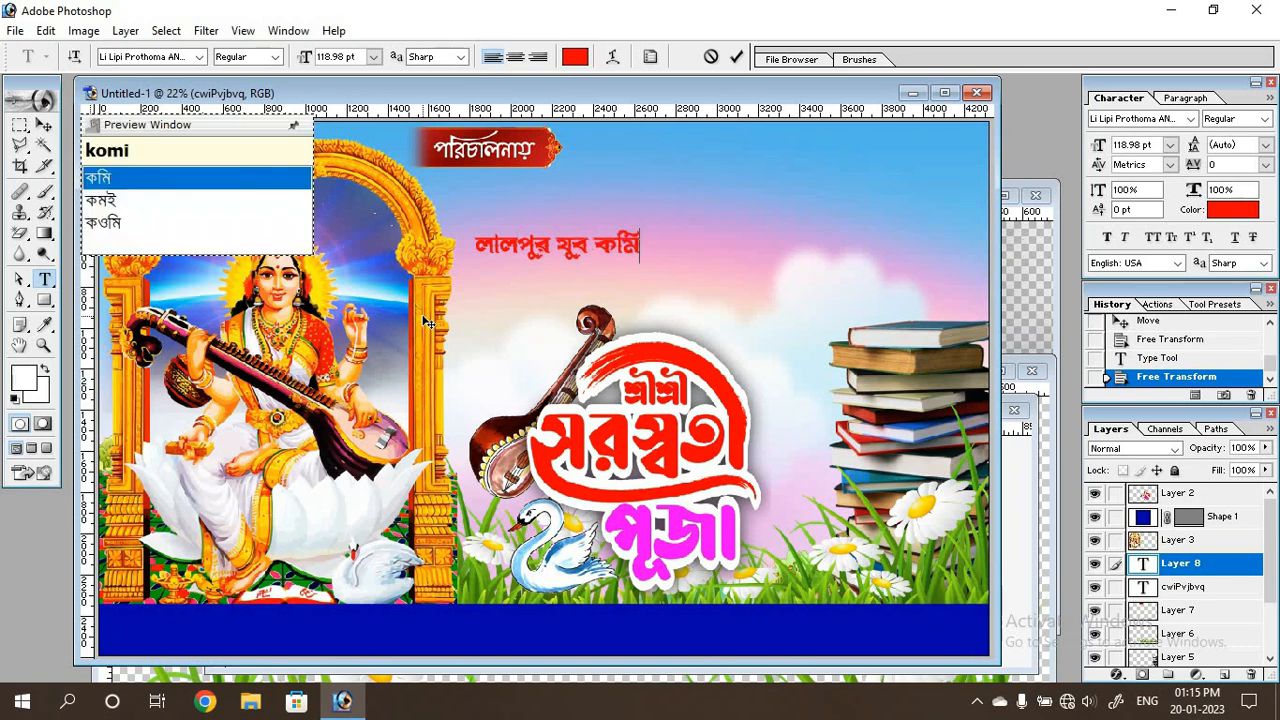
{"action": "key", "text": "Down"}
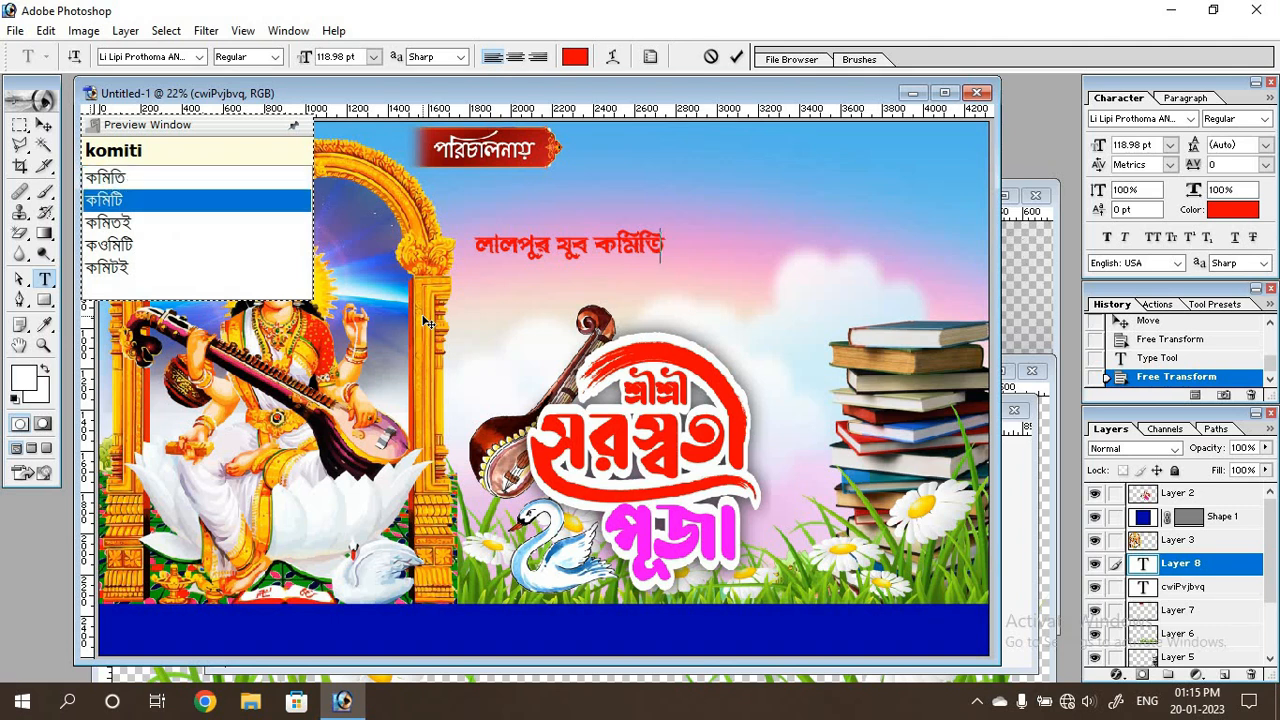
{"action": "key", "text": "Return"}
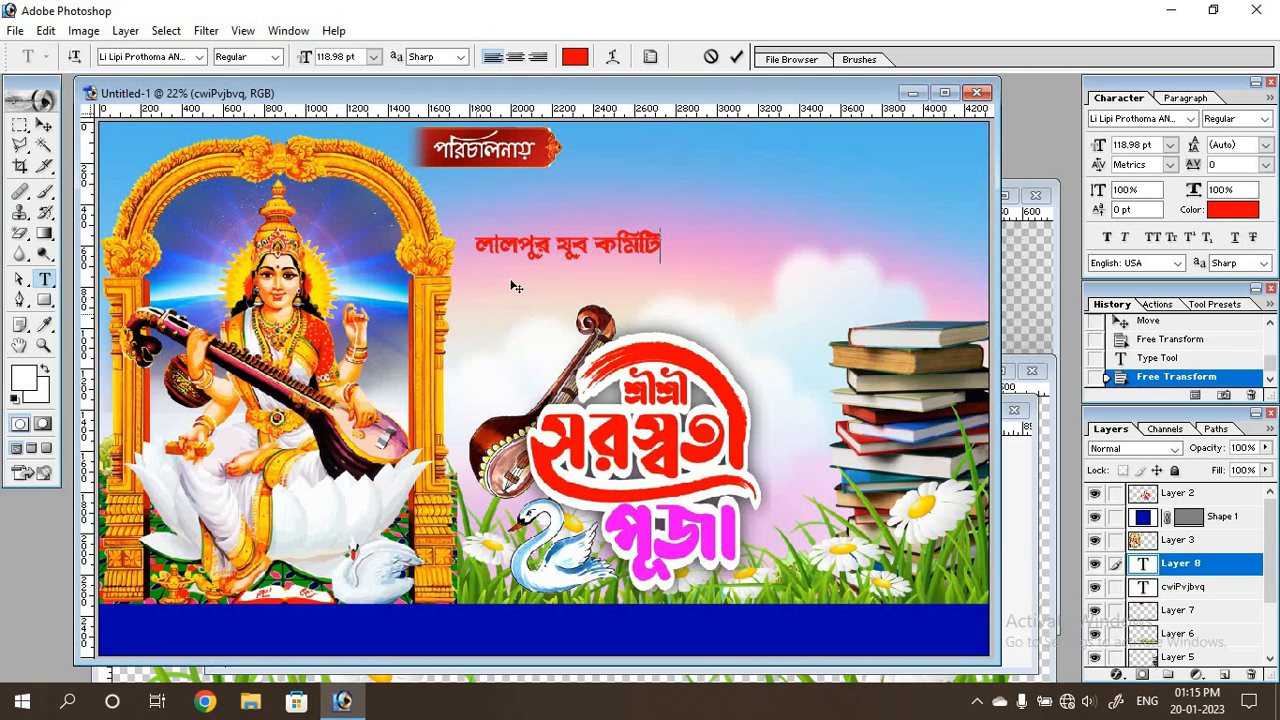
Step: Scale the red committee name to about 241.2% width and 313.4% height, then move it slightly up and right above the title
{"action": "left_click_drag", "start_coordinate": [477, 240], "coordinate": [808, 237]}
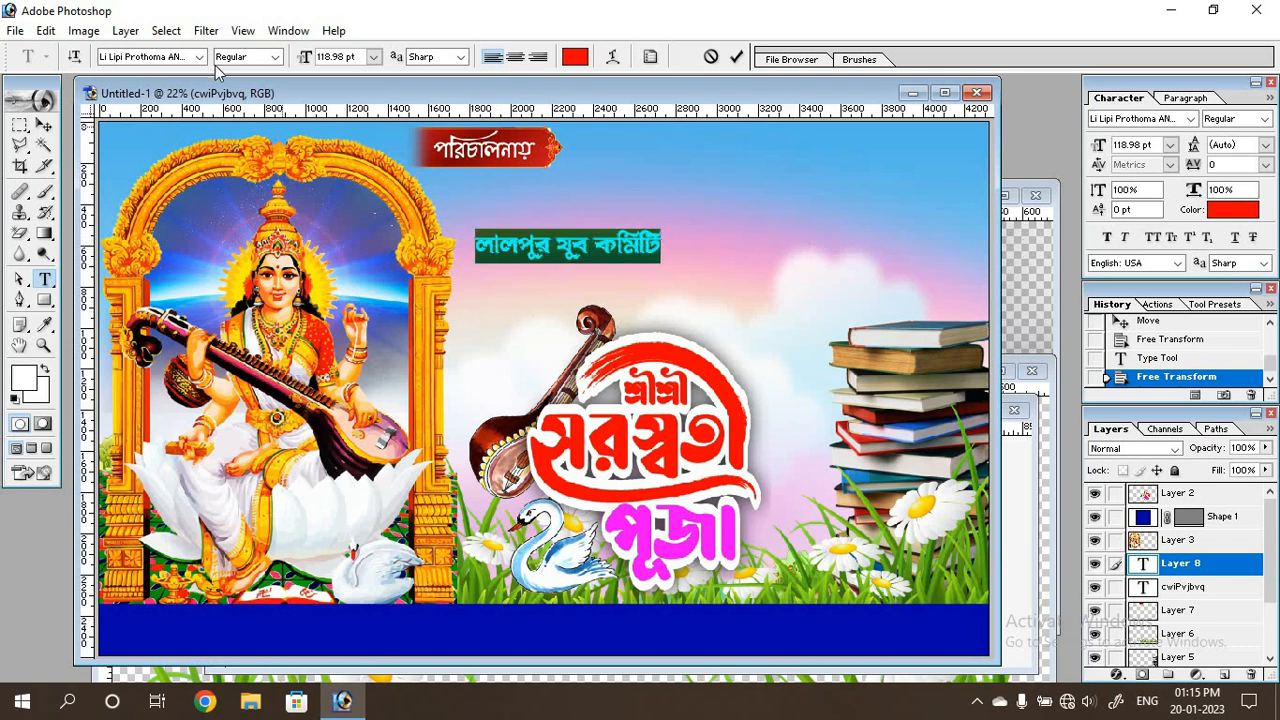
{"action": "left_click", "coordinate": [44, 125]}
{"action": "key", "text": "ctrl+t"}
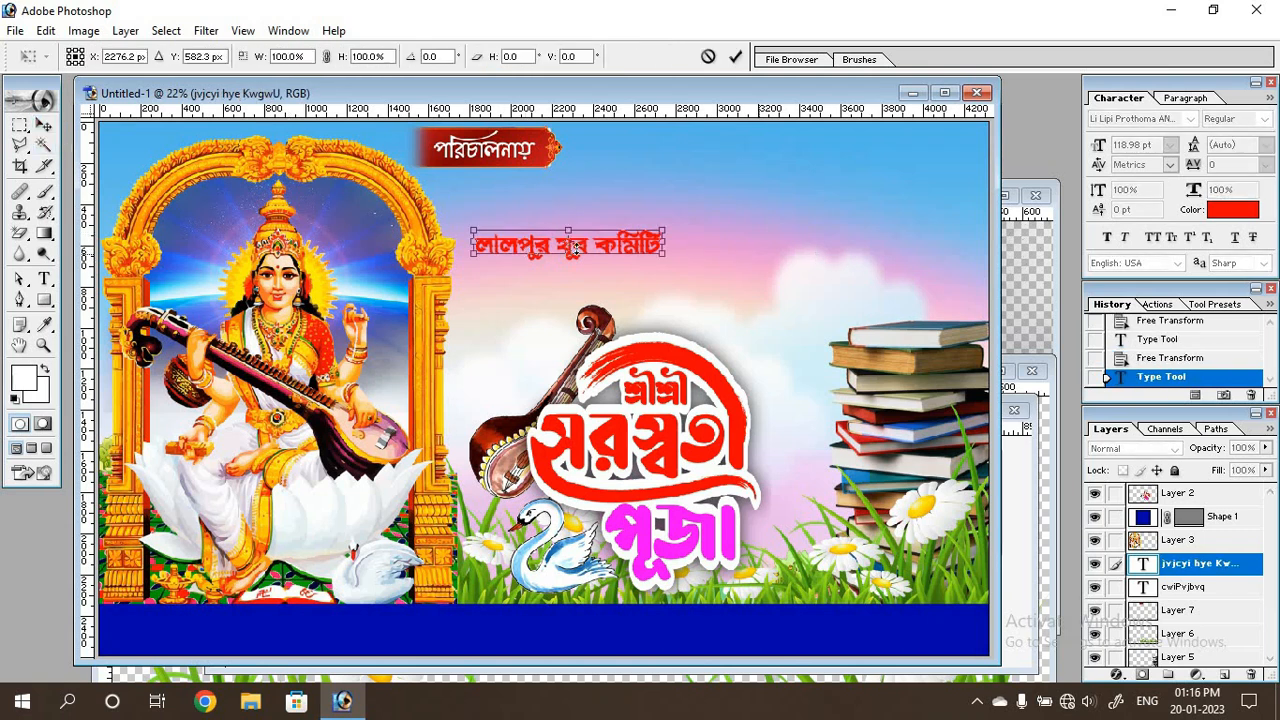
{"action": "left_click_drag", "start_coordinate": [664, 251], "coordinate": [928, 300]}
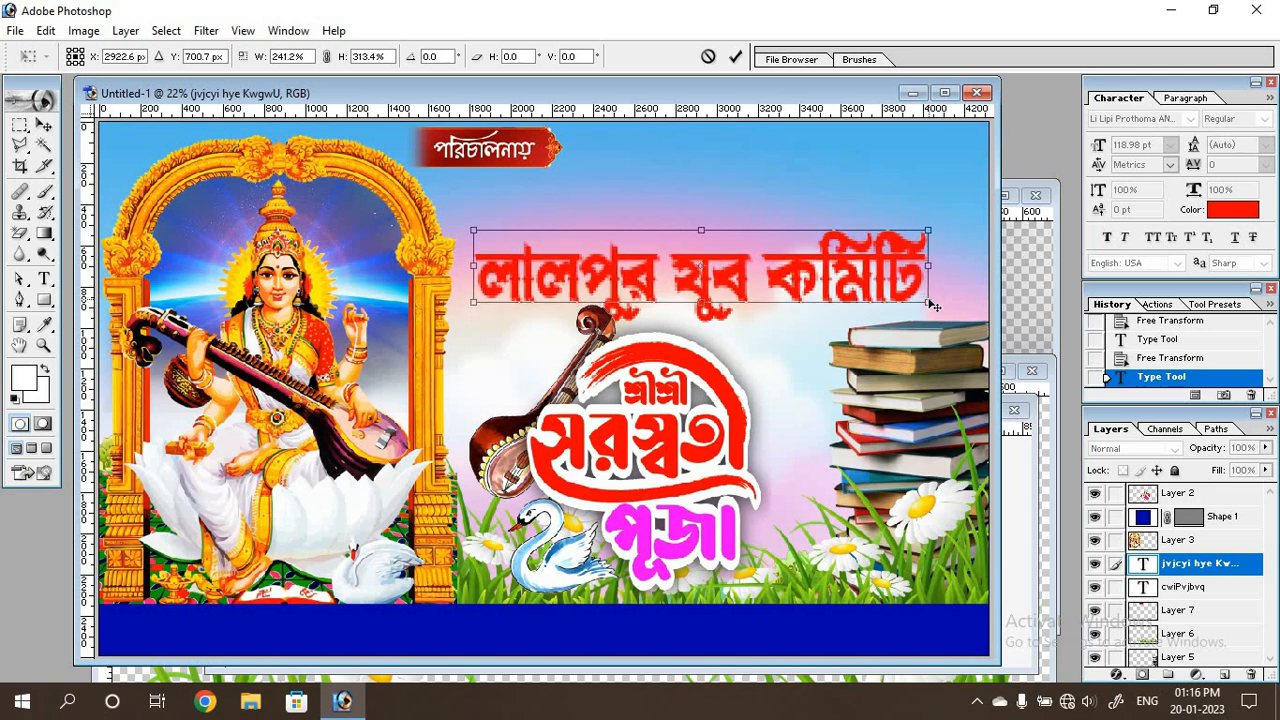
{"action": "key", "text": "Return"}
{"action": "left_click_drag", "start_coordinate": [845, 283], "coordinate": [850, 267]}
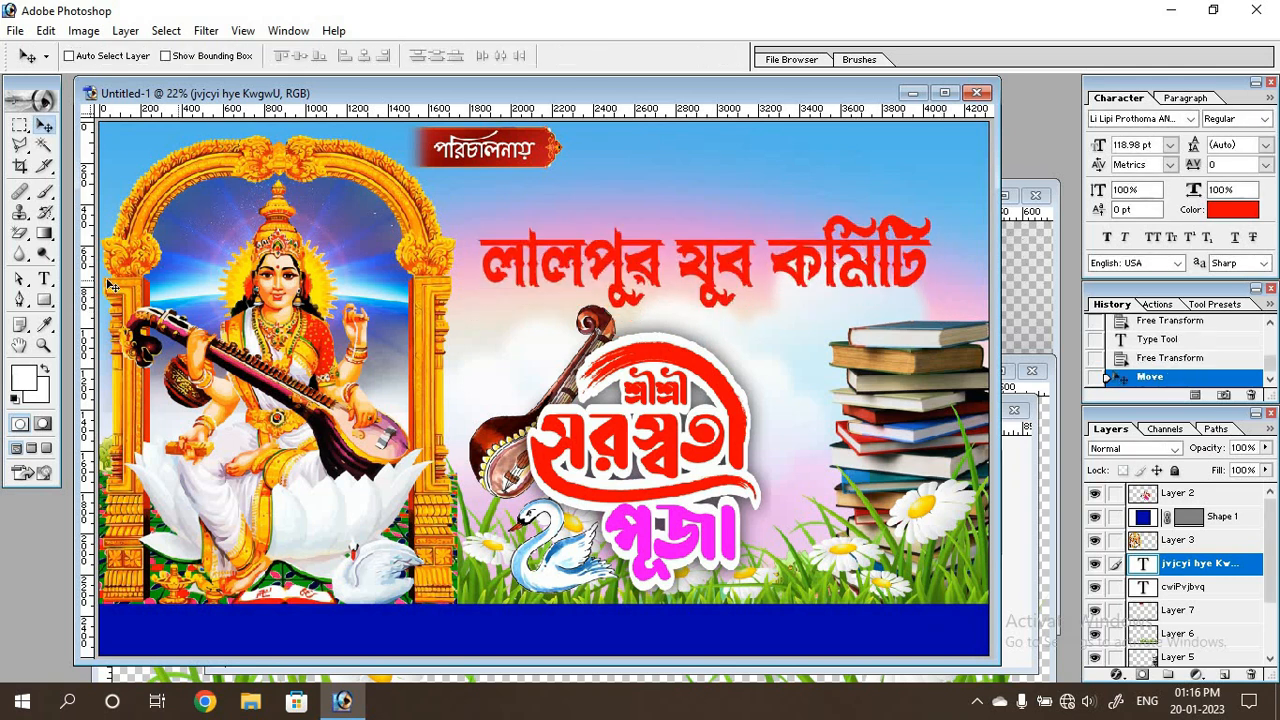
Step: Warp the red committee name with the horizontal Flag style at about -28% bend and move it up near the red label
{"action": "left_click", "coordinate": [44, 279]}
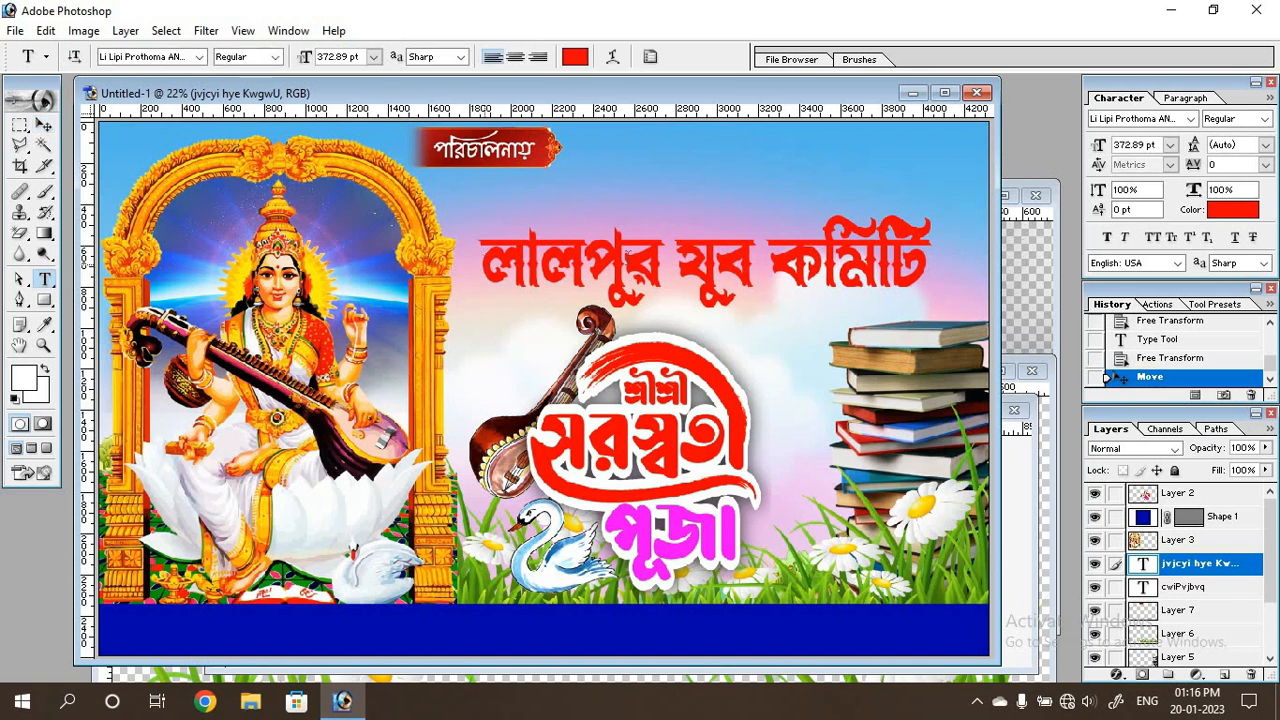
{"action": "left_click_drag", "start_coordinate": [628, 256], "coordinate": [1019, 252]}
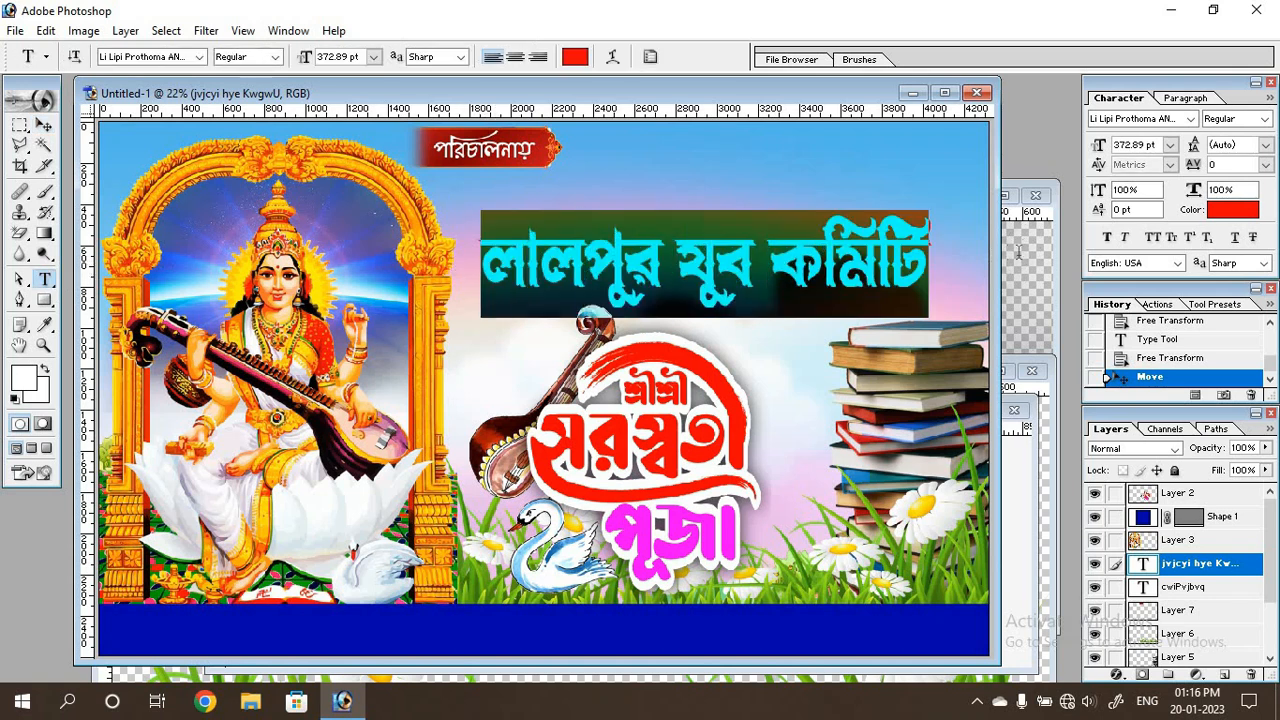
{"action": "left_click", "coordinate": [614, 58]}
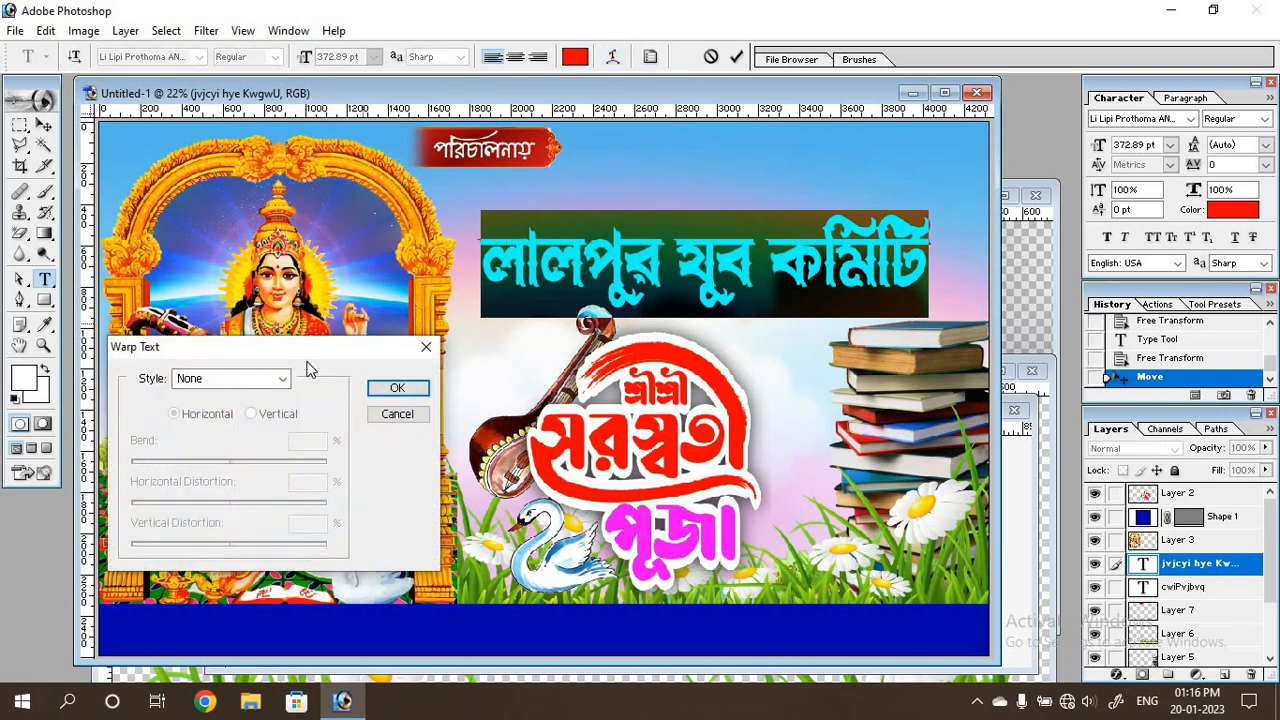
{"action": "left_click", "coordinate": [282, 379]}
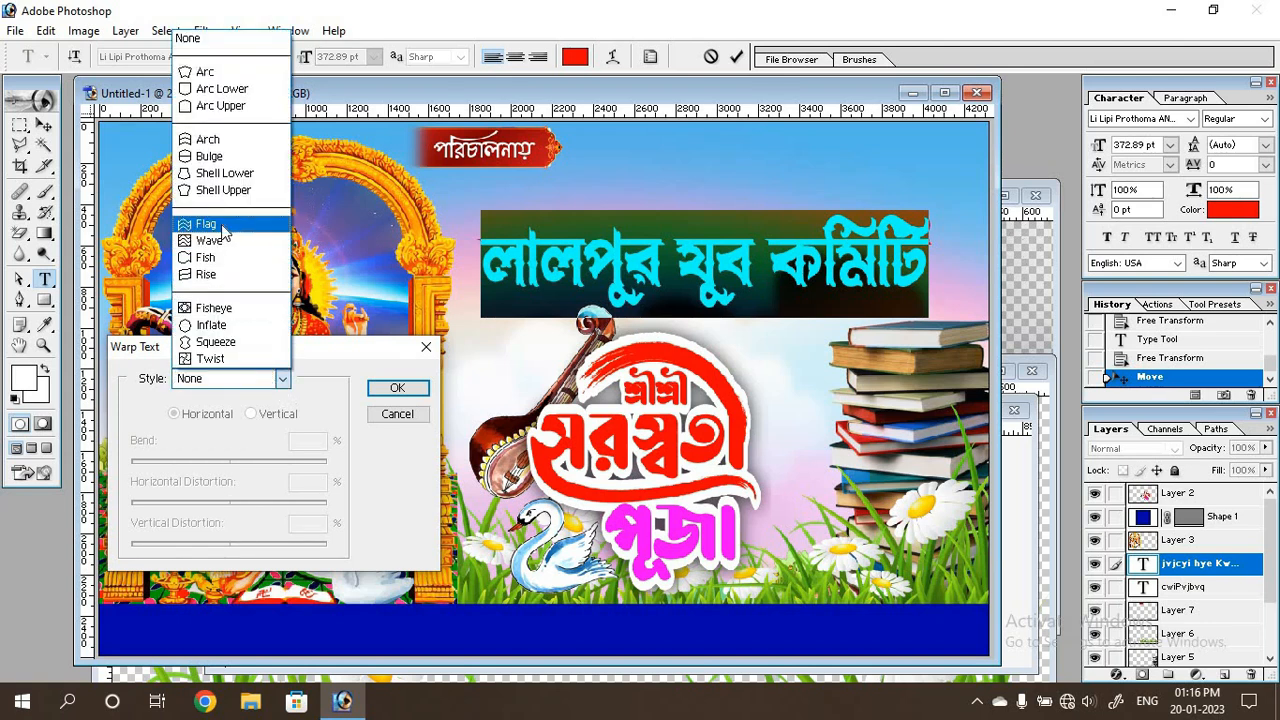
{"action": "left_click", "coordinate": [223, 228]}
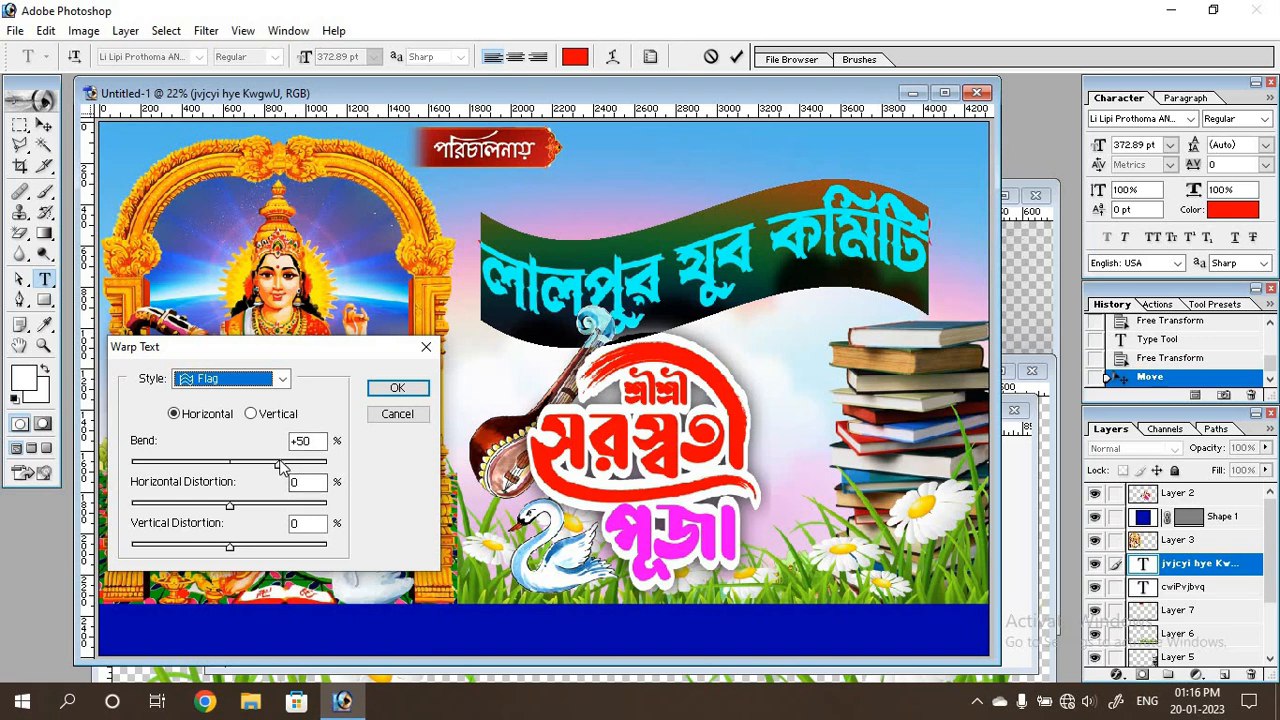
{"action": "left_click_drag", "start_coordinate": [281, 467], "coordinate": [205, 475]}
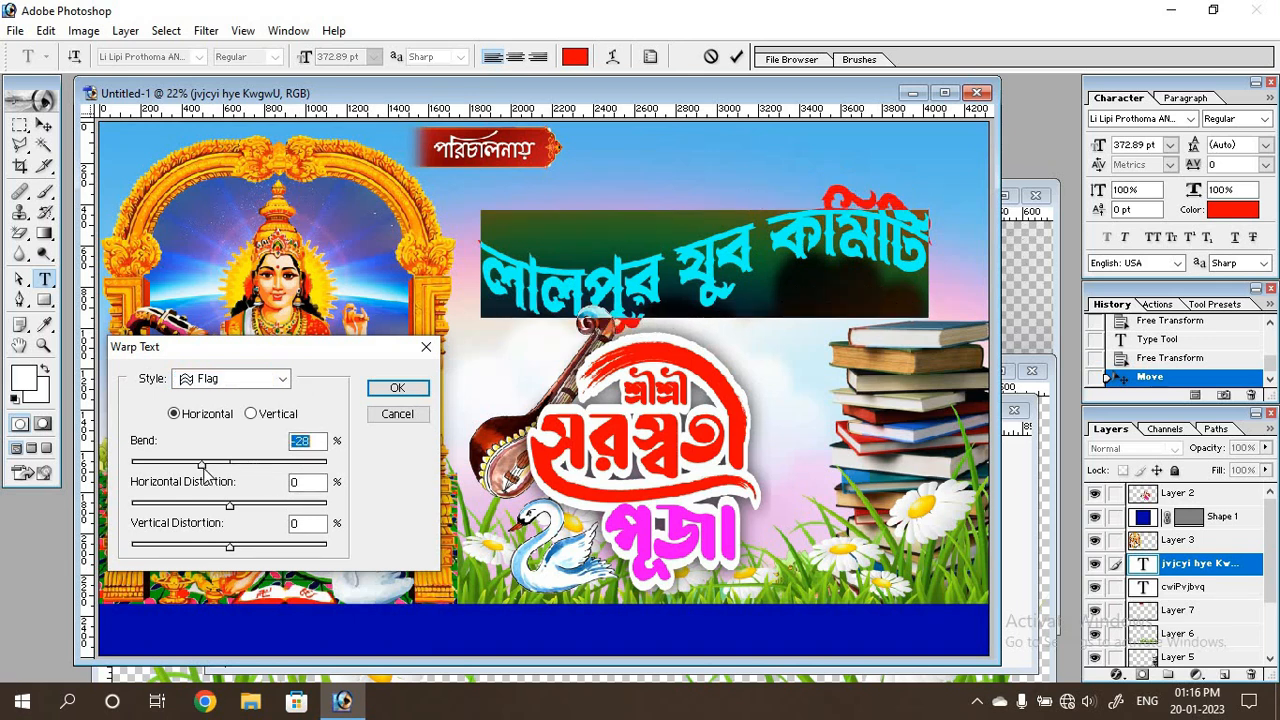
{"action": "left_click", "coordinate": [397, 388]}
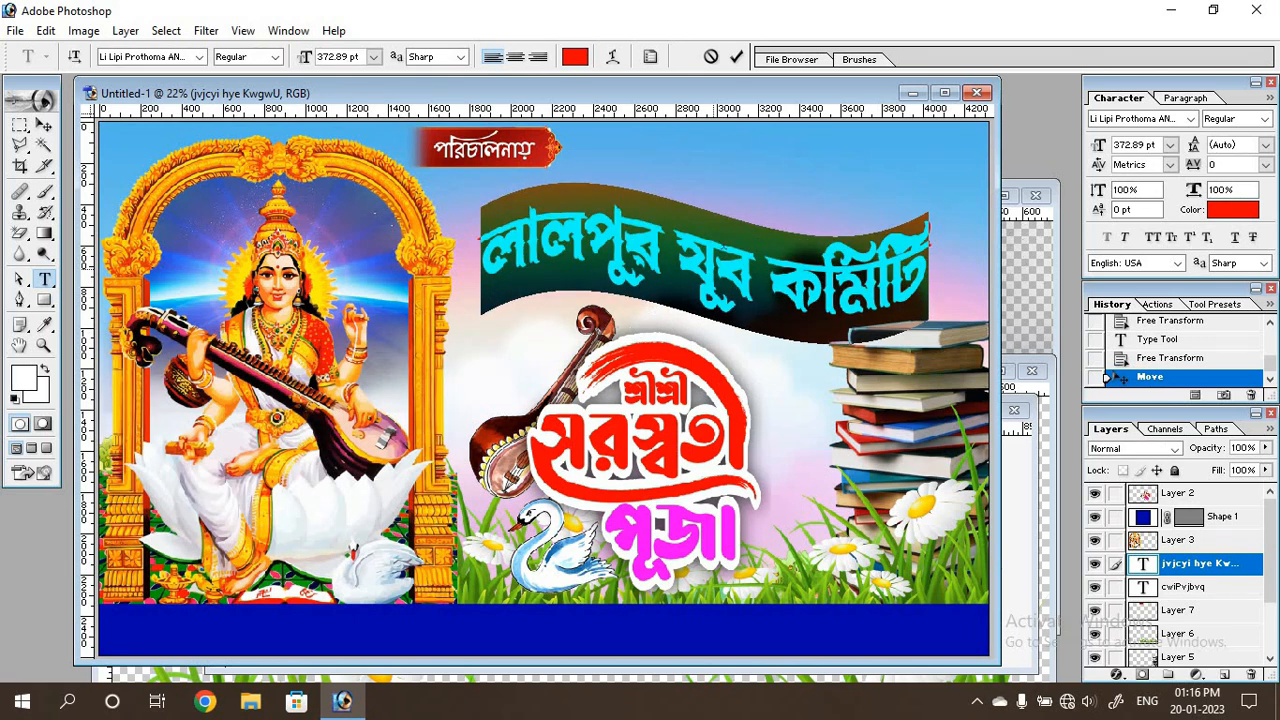
{"action": "left_click", "coordinate": [717, 267]}
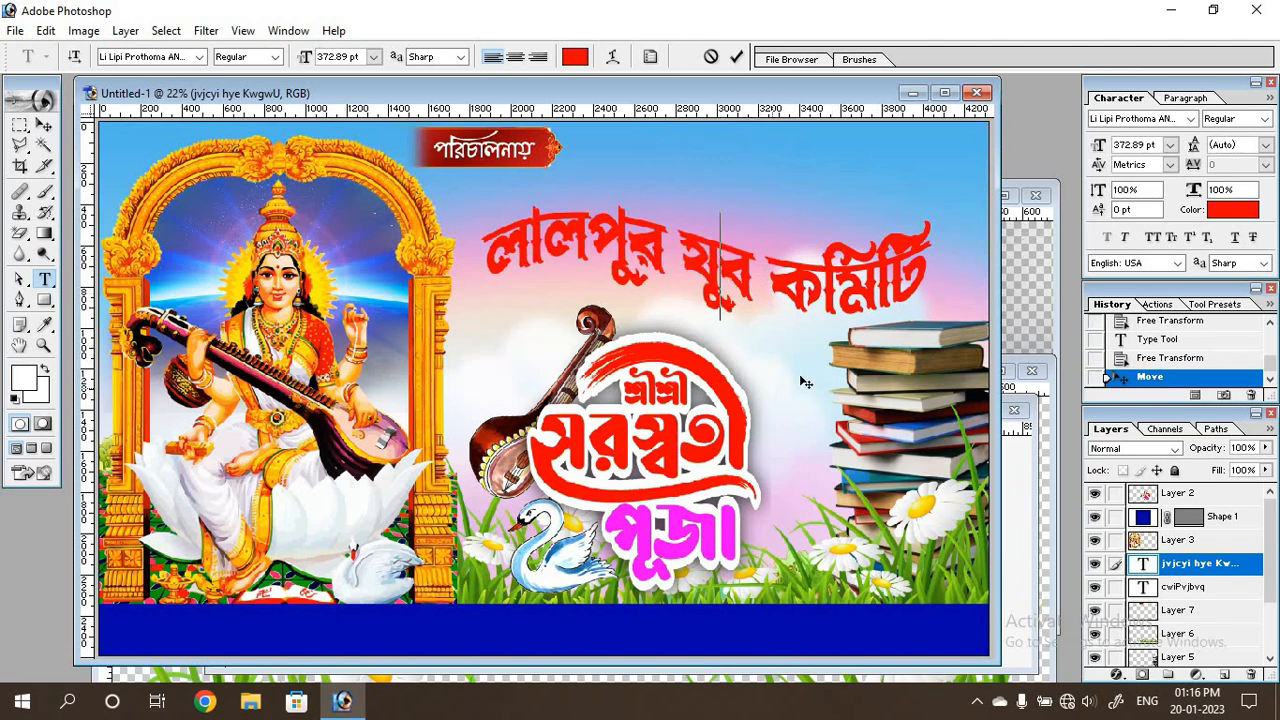
{"action": "left_click_drag", "start_coordinate": [800, 376], "coordinate": [772, 361]}
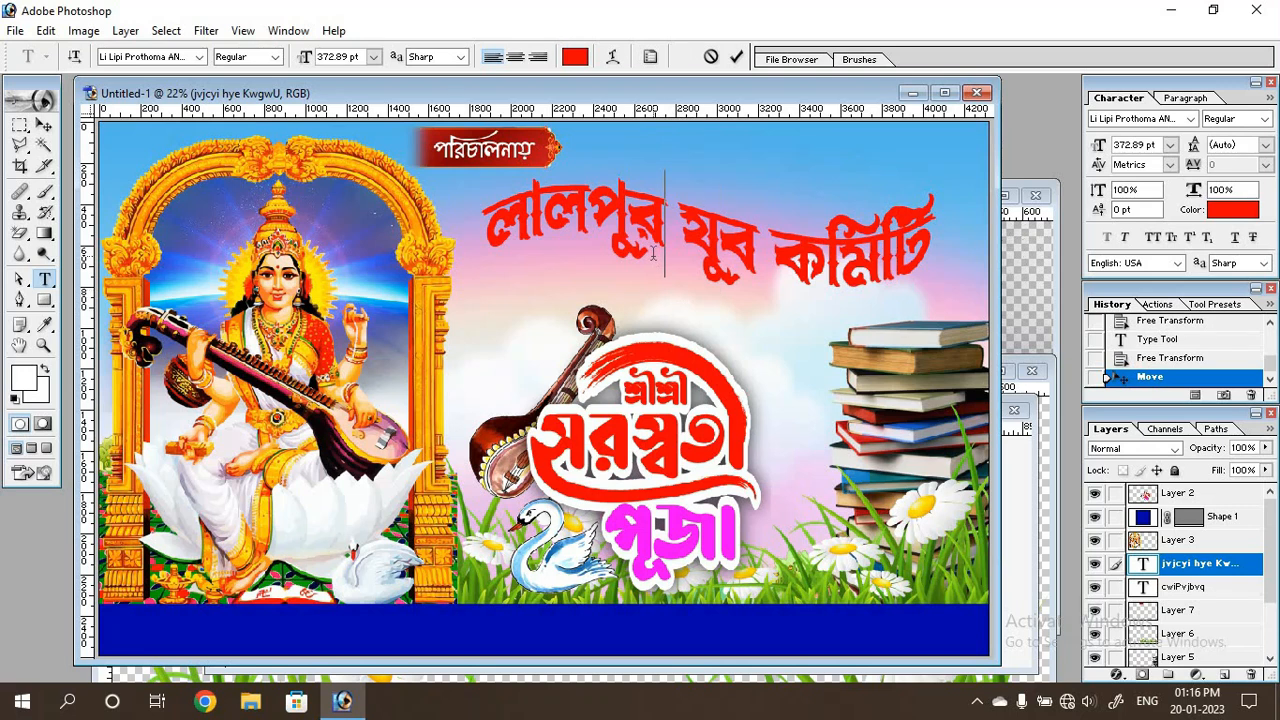
Step: Set the warped committee name's size to 390 pt and shift it slightly right between the arch and the banner's edge
{"action": "key", "text": "ctrl+a"}
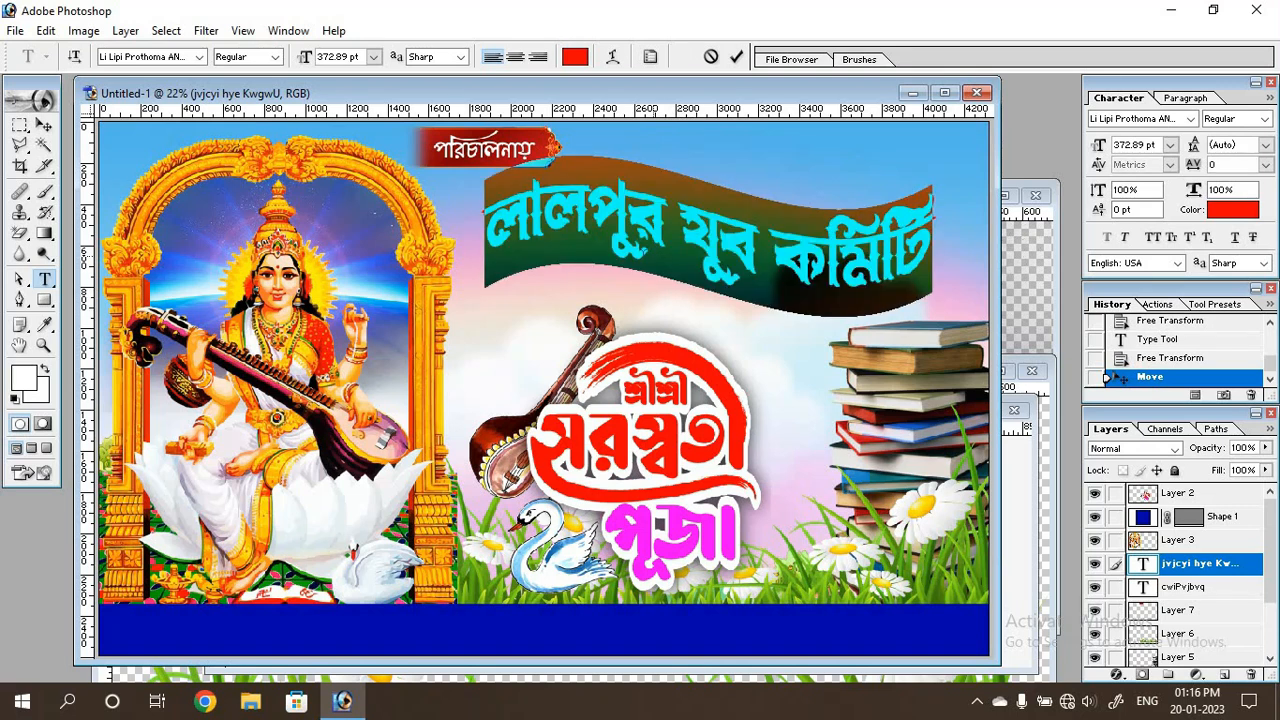
{"action": "double_click", "coordinate": [346, 60]}
{"action": "type", "text": "390"}
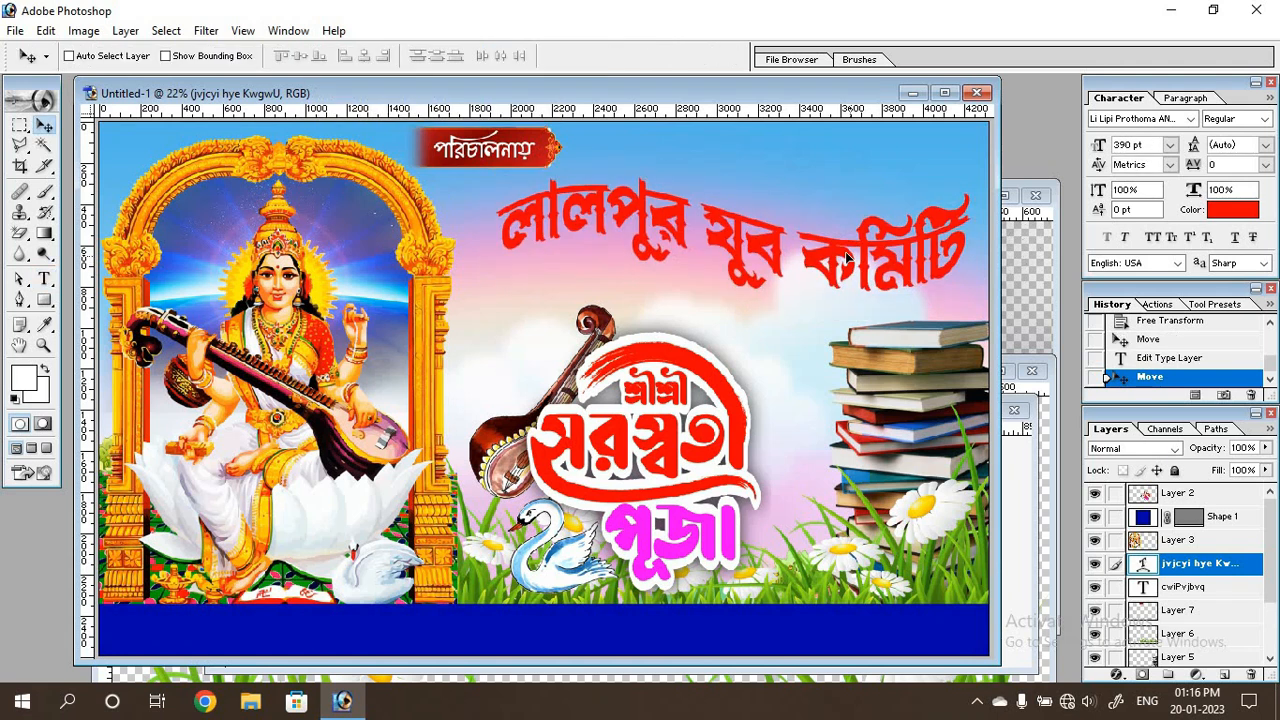
{"action": "mouse_move", "coordinate": [853, 260]}
{"action": "left_mouse_down"}
{"action": "mouse_move", "coordinate": [836, 255]}
{"action": "mouse_move", "coordinate": [846, 259]}
{"action": "left_mouse_up"}
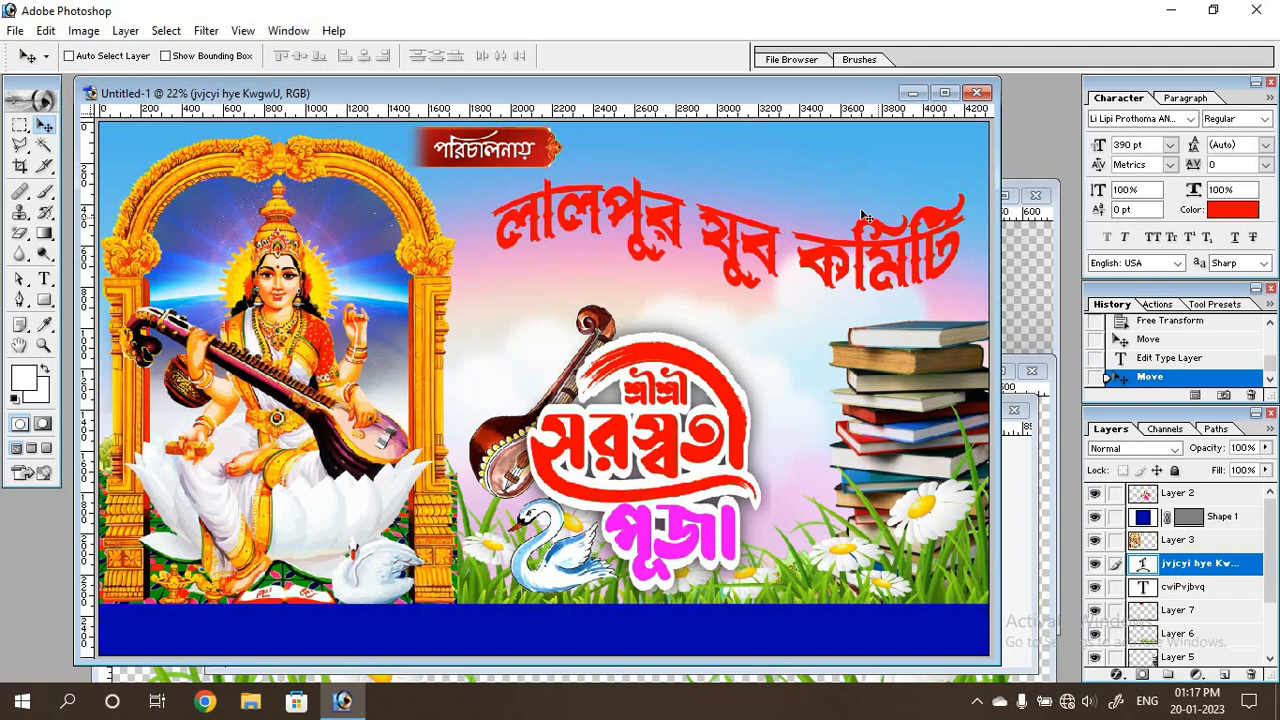
Step: Add a 10 px white outside stroke to the warped red committee name
{"action": "left_click", "coordinate": [1118, 674]}
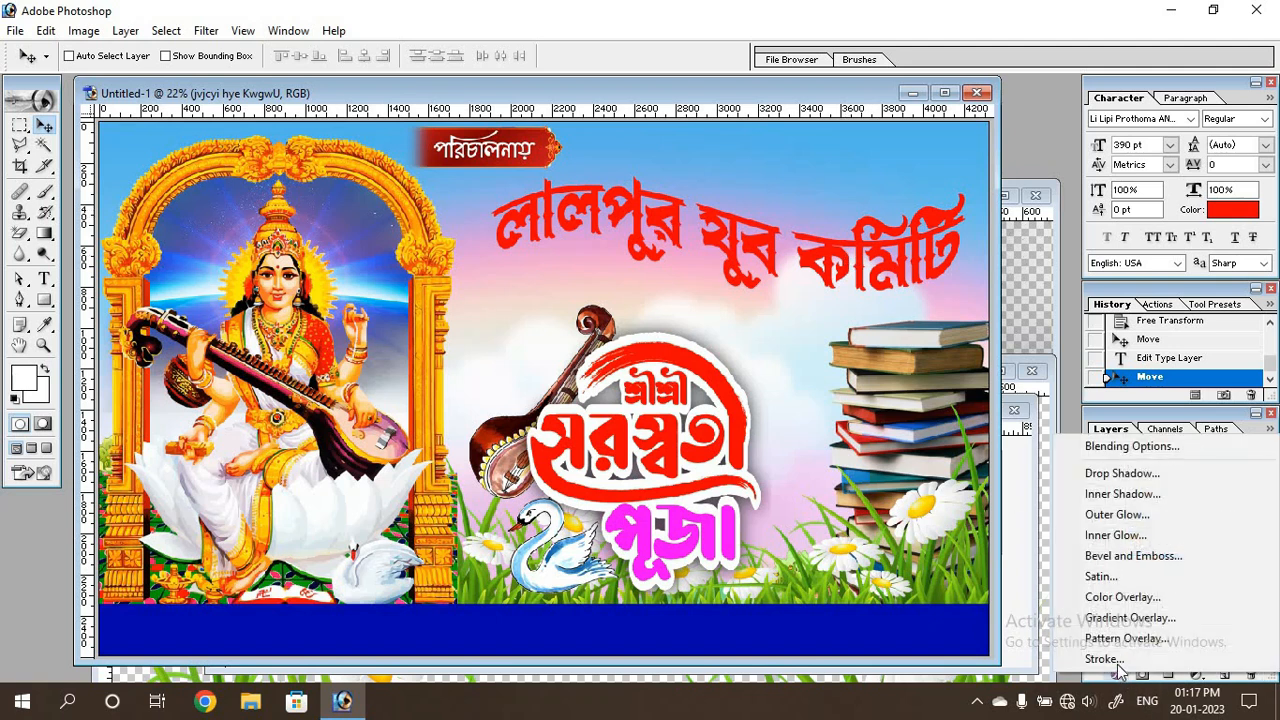
{"action": "left_click", "coordinate": [1104, 659]}
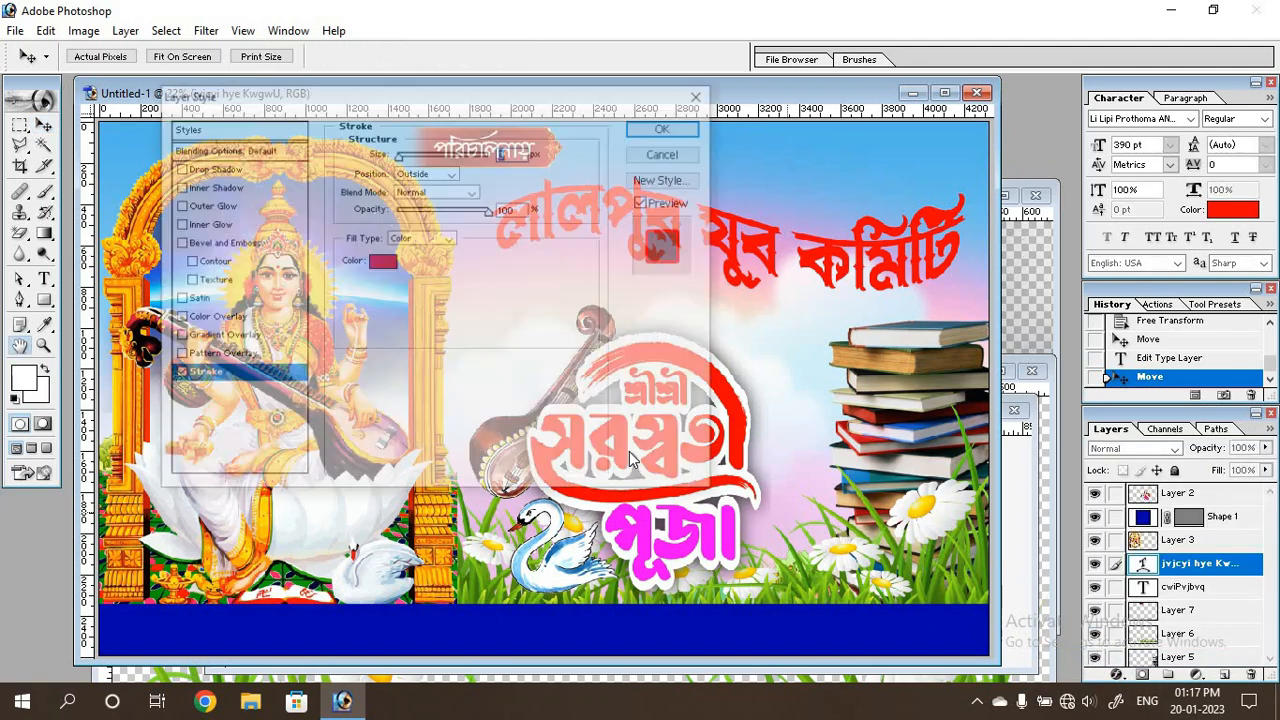
{"action": "left_click", "coordinate": [382, 261]}
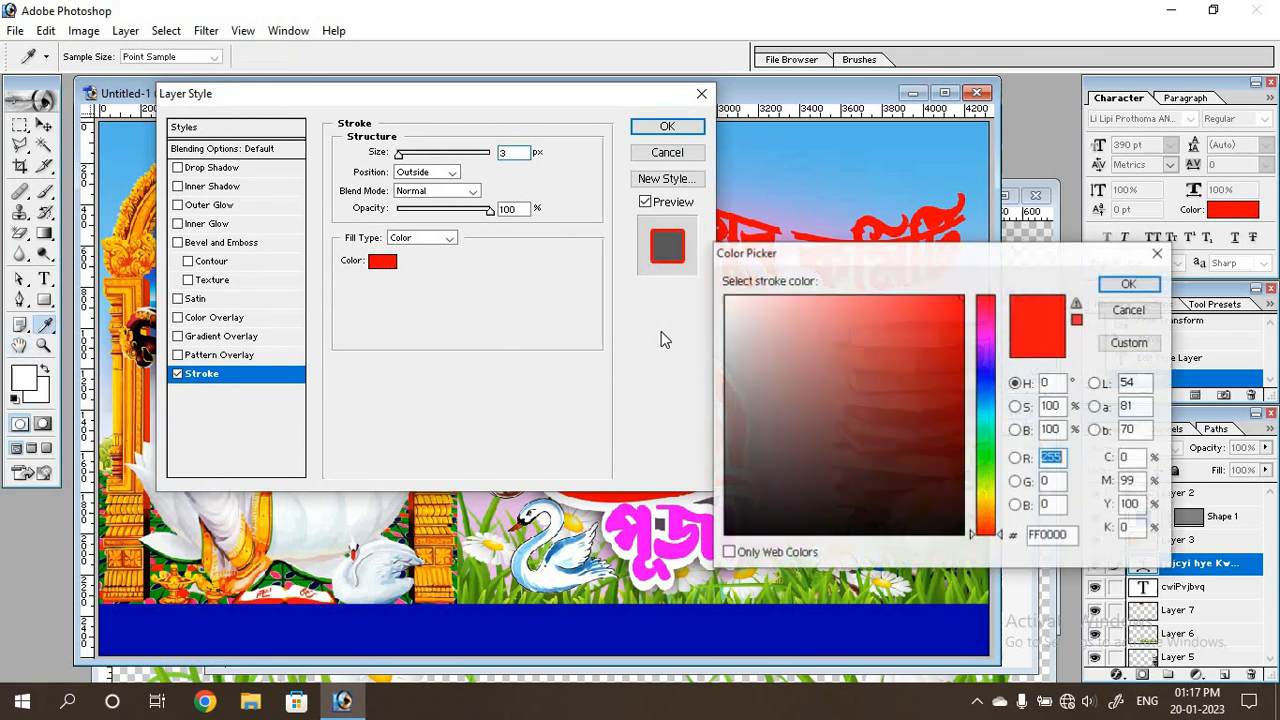
{"action": "left_click", "coordinate": [738, 321]}
{"action": "left_click_drag", "start_coordinate": [738, 321], "coordinate": [724, 296]}
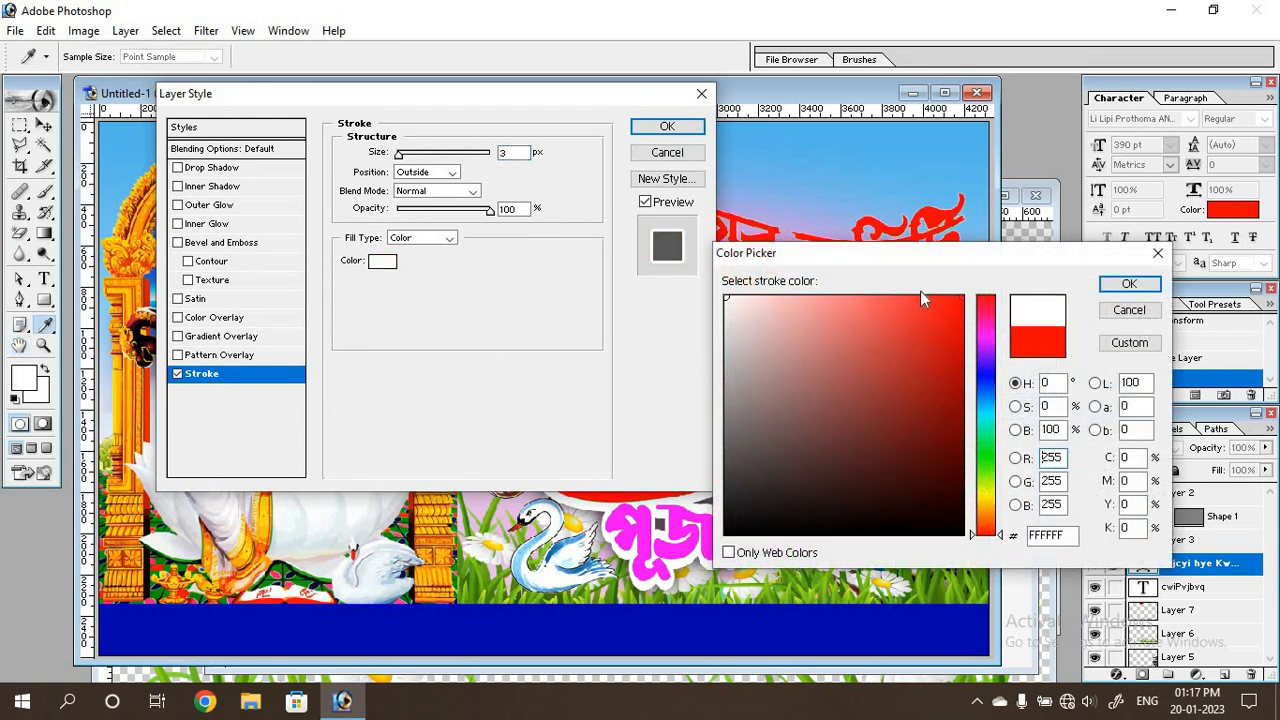
{"action": "left_click", "coordinate": [1128, 284]}
{"action": "left_click_drag", "start_coordinate": [572, 93], "coordinate": [587, 306]}
{"action": "left_click_drag", "start_coordinate": [413, 368], "coordinate": [424, 371]}
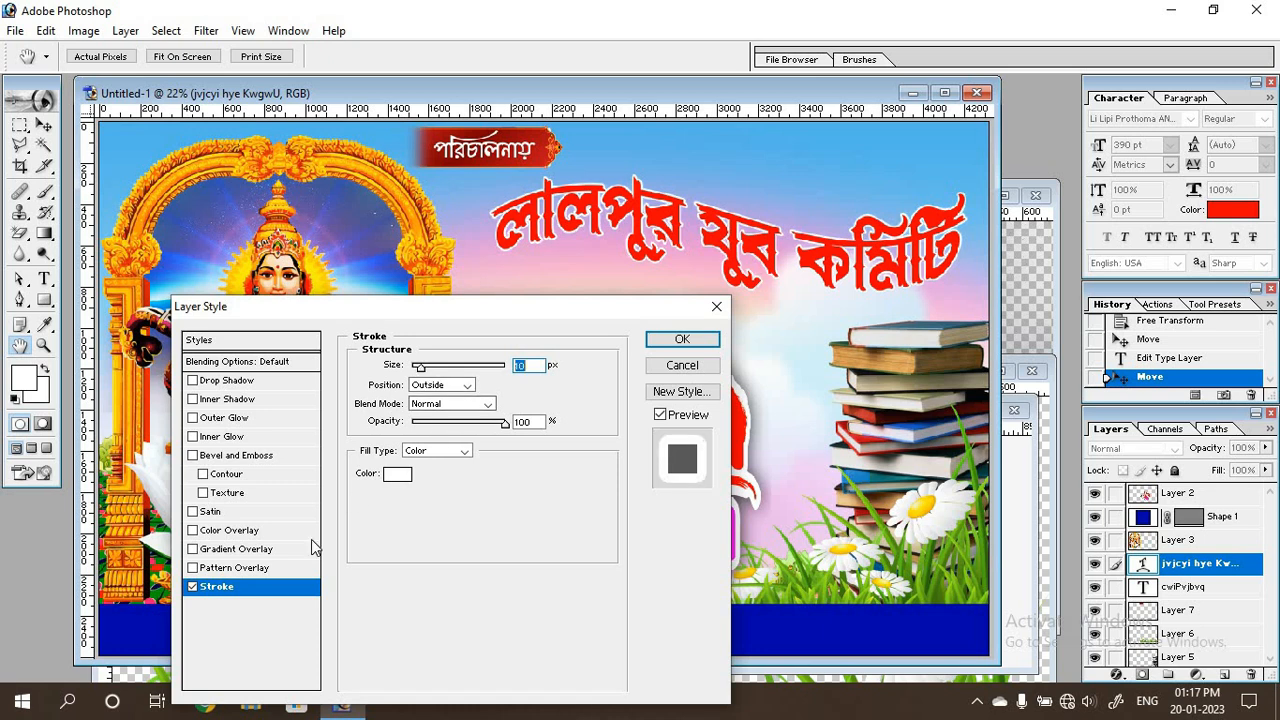
Step: Give the committee name a drop shadow with 100% opacity, 12 px distance, 98% spread and 13 px size
{"action": "left_click", "coordinate": [229, 382]}
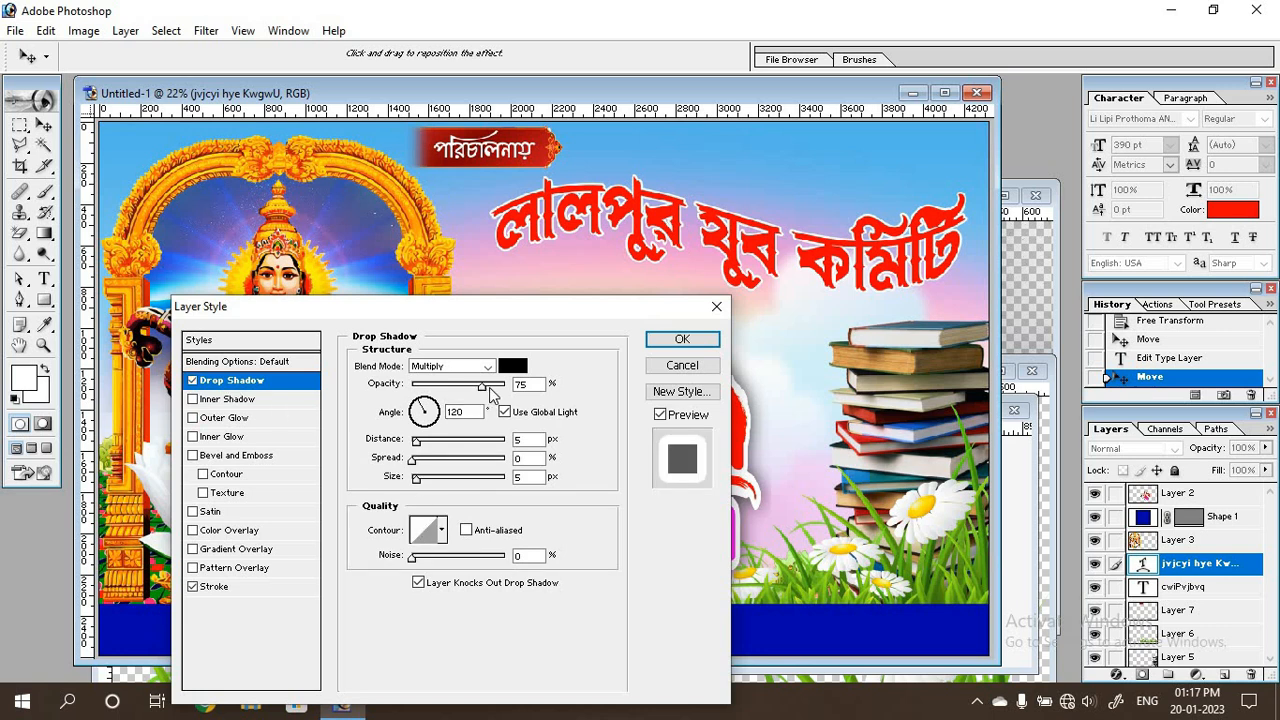
{"action": "left_click_drag", "start_coordinate": [482, 387], "coordinate": [508, 388]}
{"action": "left_click_drag", "start_coordinate": [426, 463], "coordinate": [508, 463]}
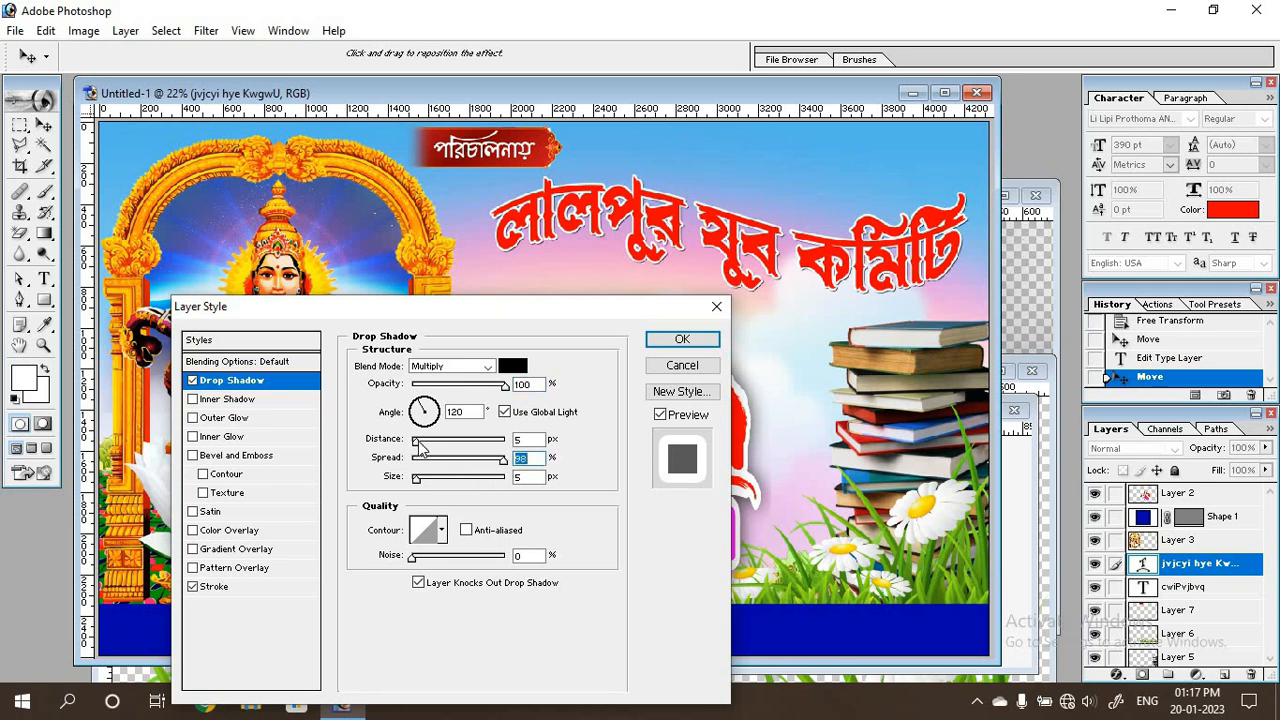
{"action": "left_click_drag", "start_coordinate": [420, 442], "coordinate": [422, 484]}
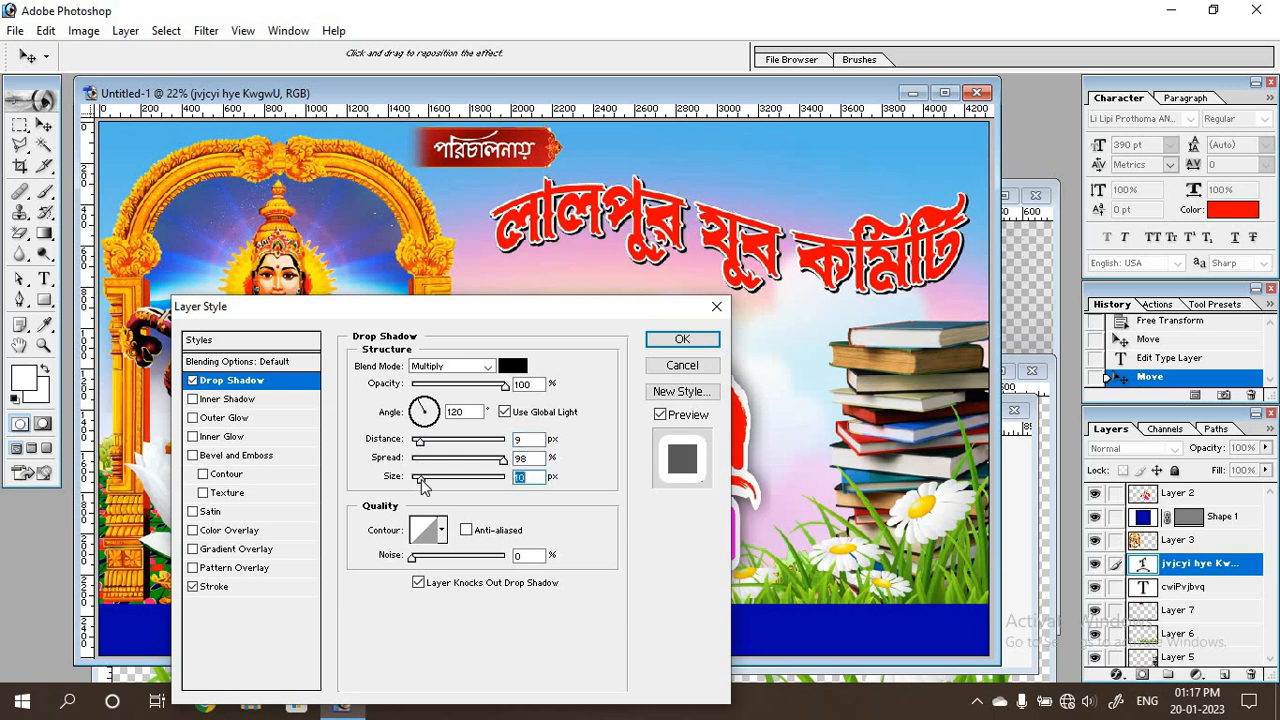
{"action": "left_click_drag", "start_coordinate": [423, 484], "coordinate": [425, 485]}
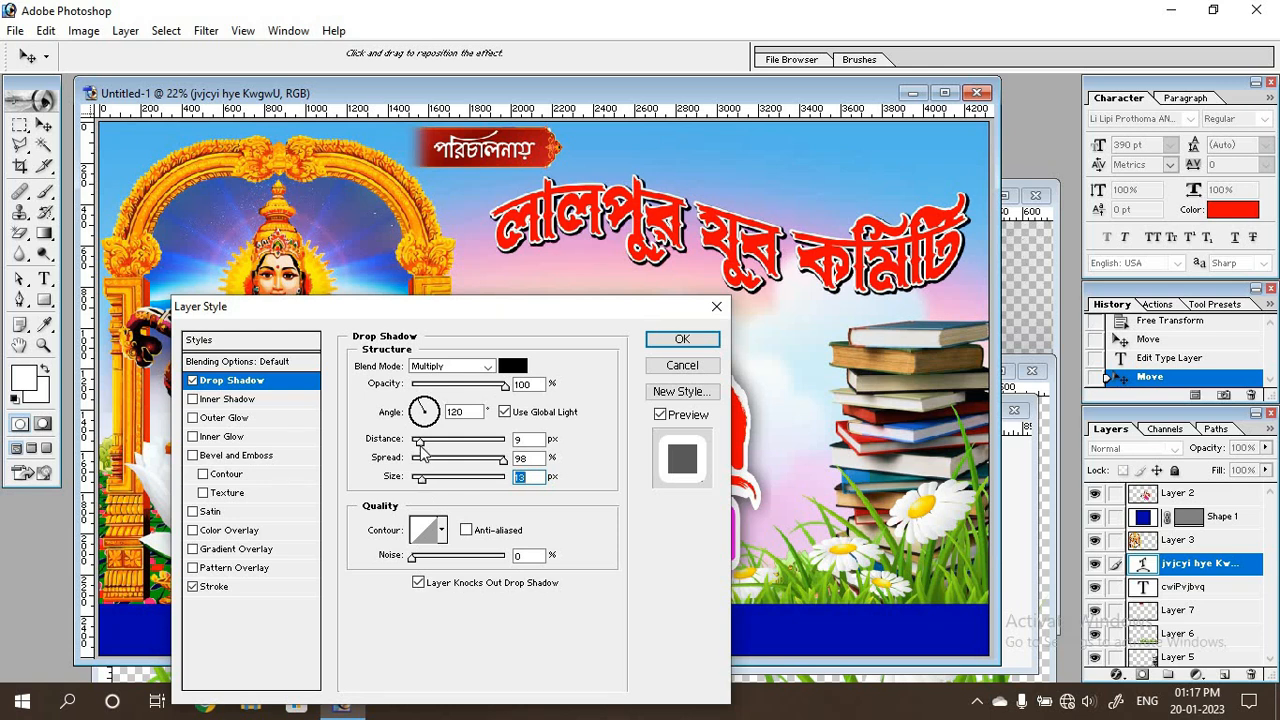
{"action": "left_click_drag", "start_coordinate": [419, 445], "coordinate": [423, 448]}
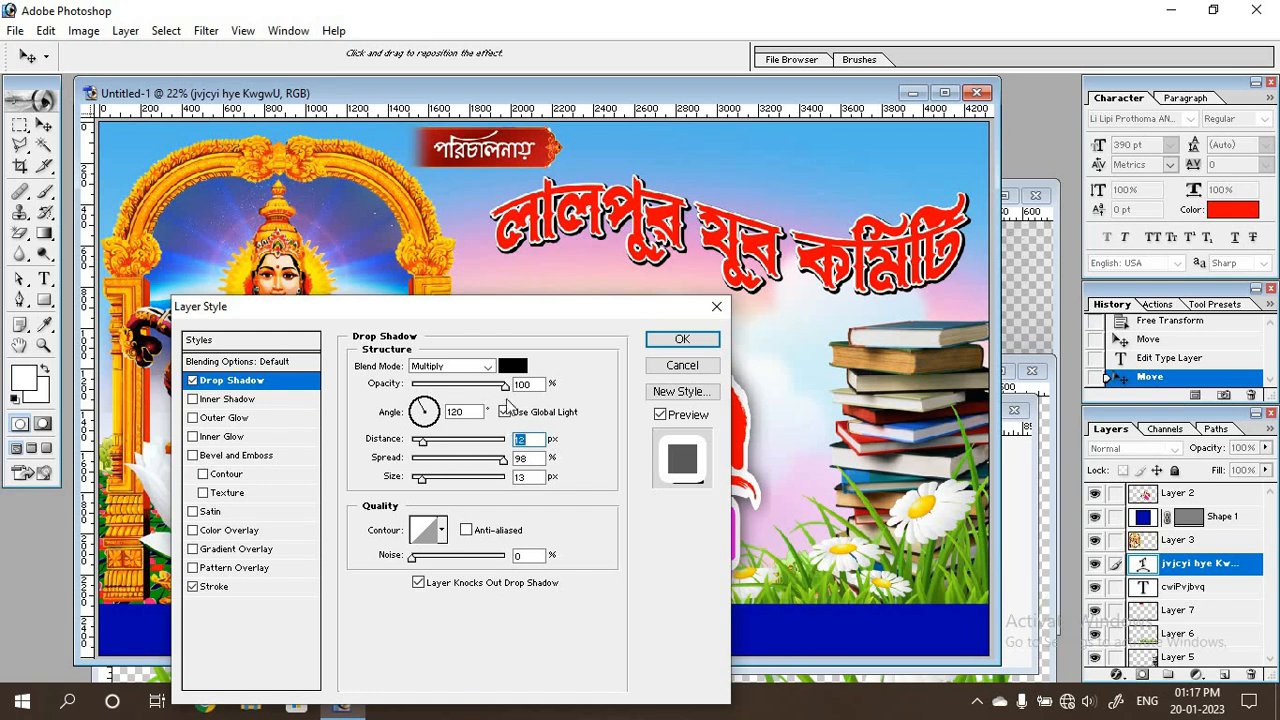
Step: Set the committee name's shadow color to the dark blue sampled from the banner's lower strip, 0004B0, and apply the layer style
{"action": "left_click", "coordinate": [512, 366]}
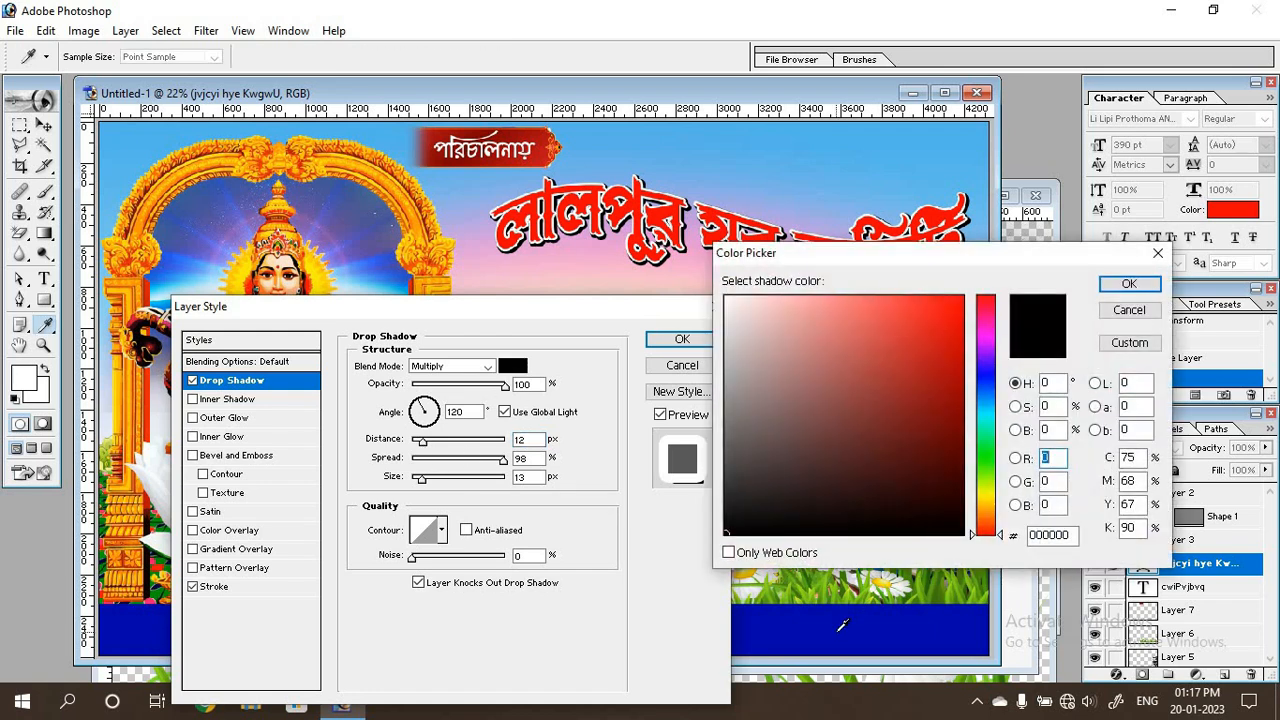
{"action": "left_click", "coordinate": [840, 628]}
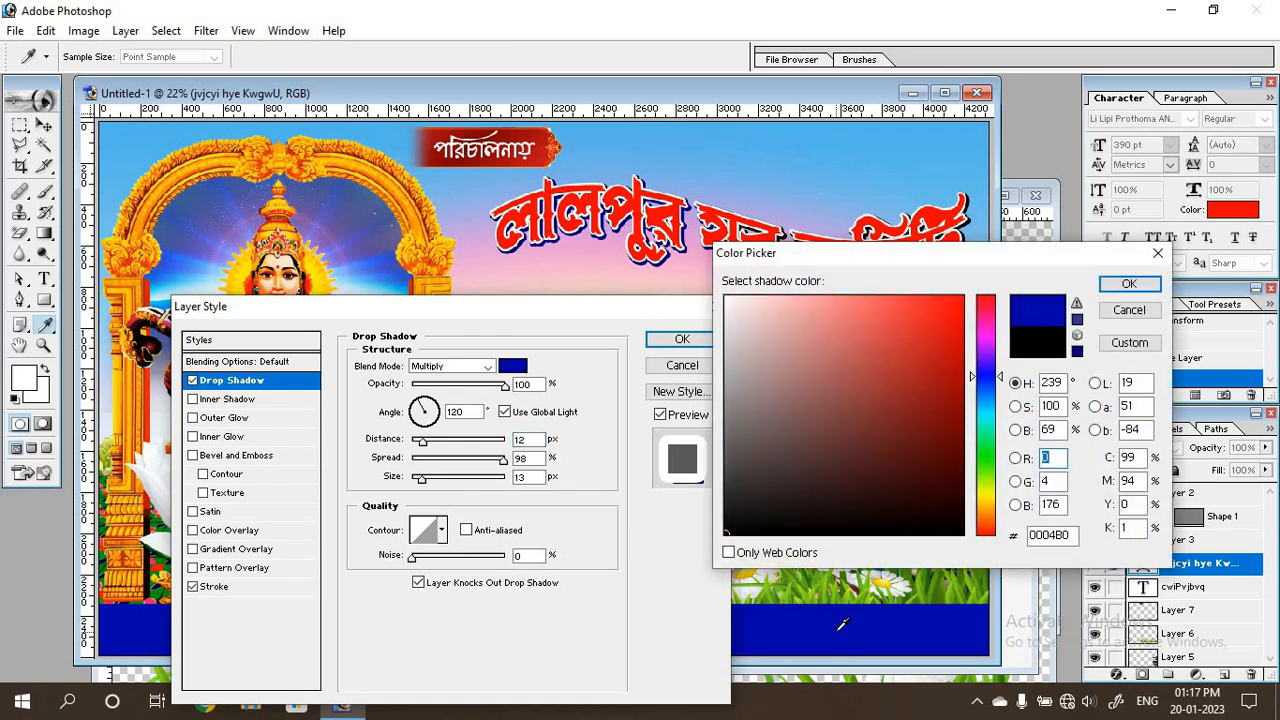
{"action": "left_click", "coordinate": [1128, 285]}
{"action": "left_click", "coordinate": [684, 340]}
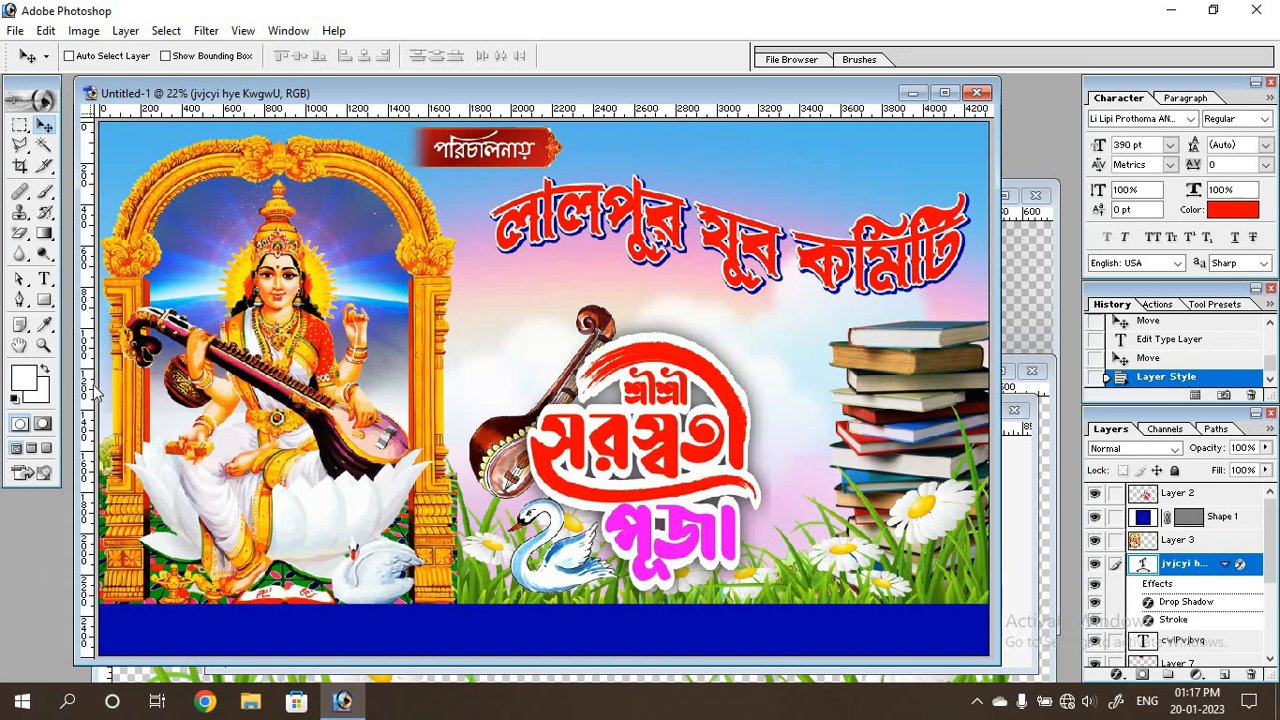
Step: Draw a small ellipse in the banner's upper right corner above the committee name and fill it with red FF0000
{"action": "left_click", "coordinate": [44, 300]}
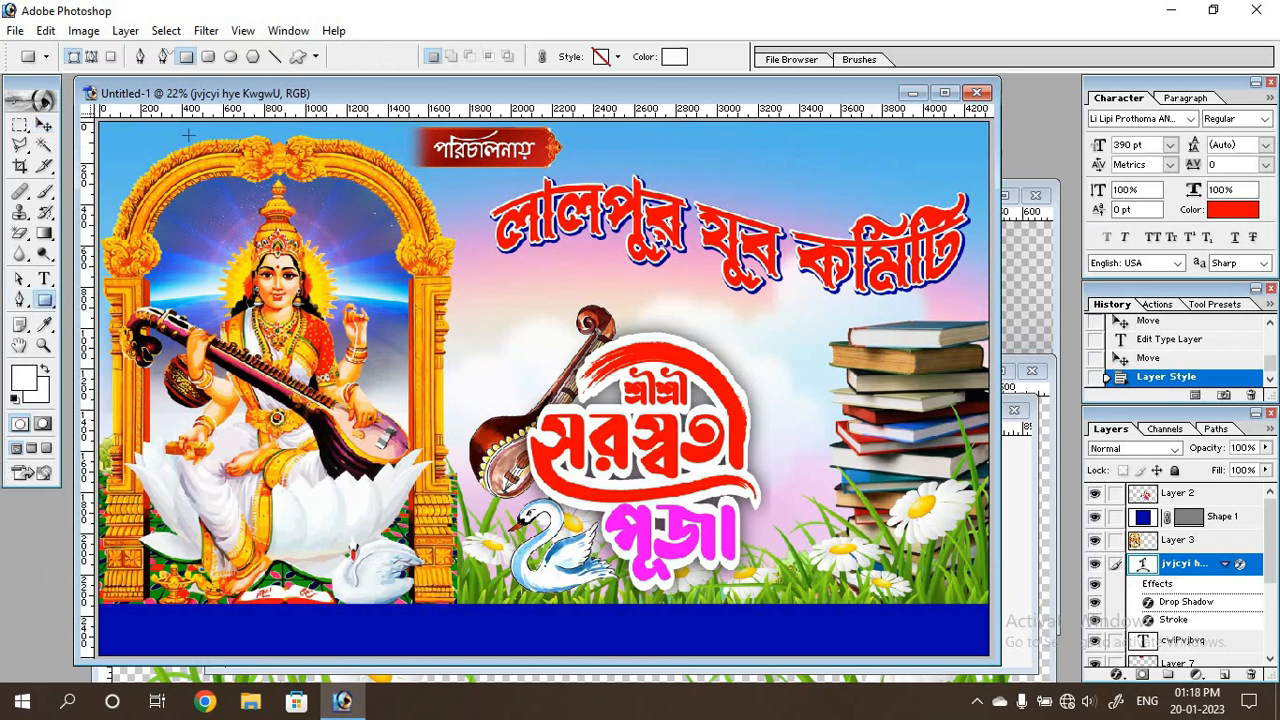
{"action": "left_click", "coordinate": [231, 56]}
{"action": "left_click_drag", "start_coordinate": [862, 139], "coordinate": [976, 186]}
{"action": "left_click", "coordinate": [44, 124]}
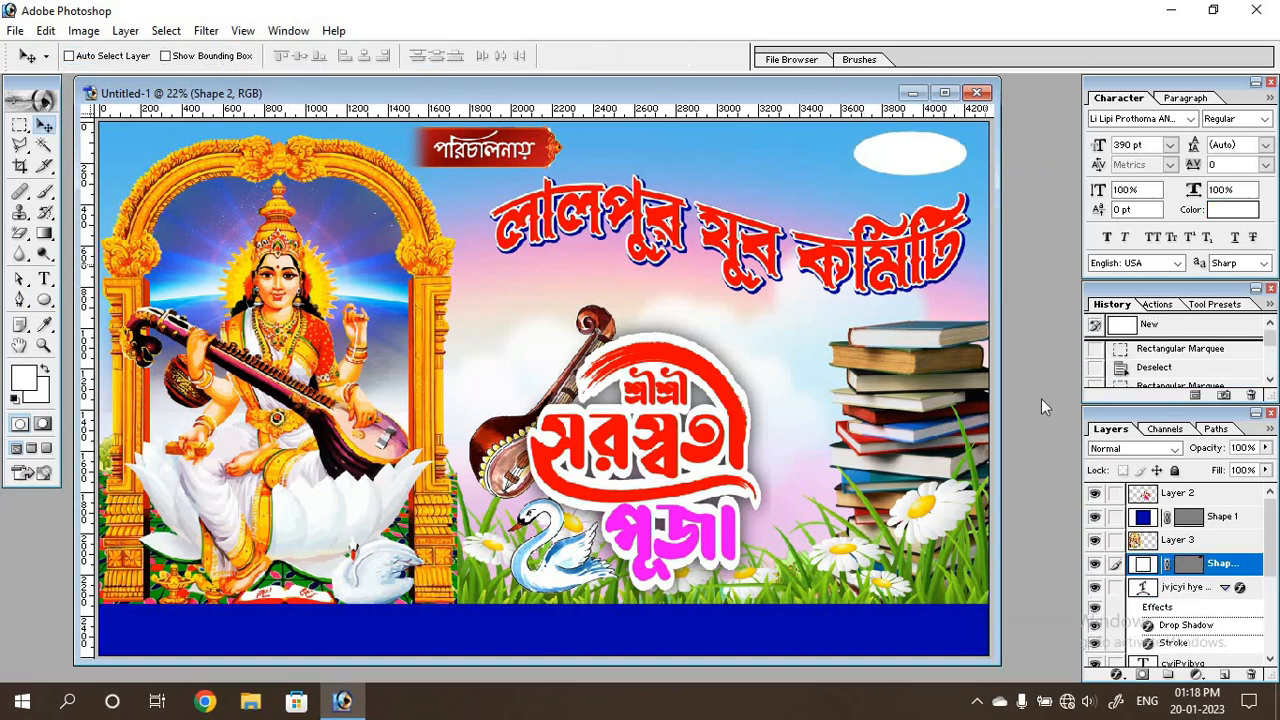
{"action": "double_click", "coordinate": [1138, 565]}
{"action": "left_click_drag", "start_coordinate": [945, 312], "coordinate": [998, 254]}
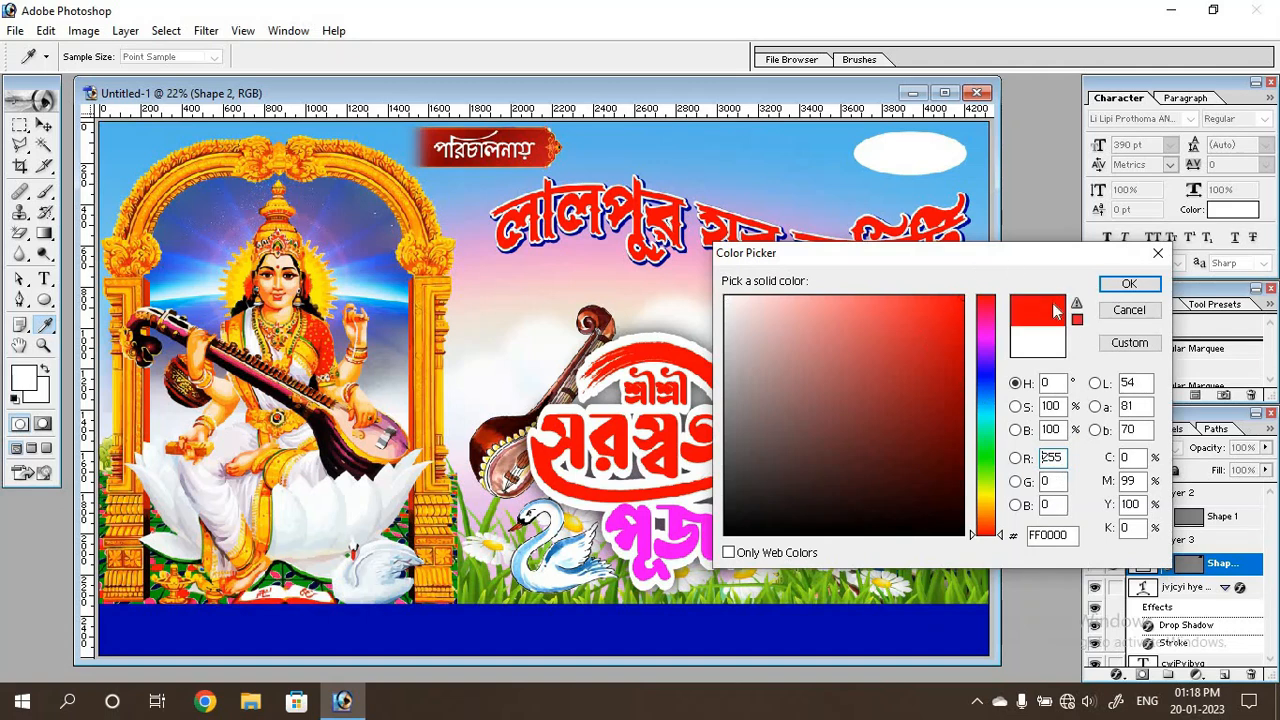
{"action": "left_click", "coordinate": [1128, 285]}
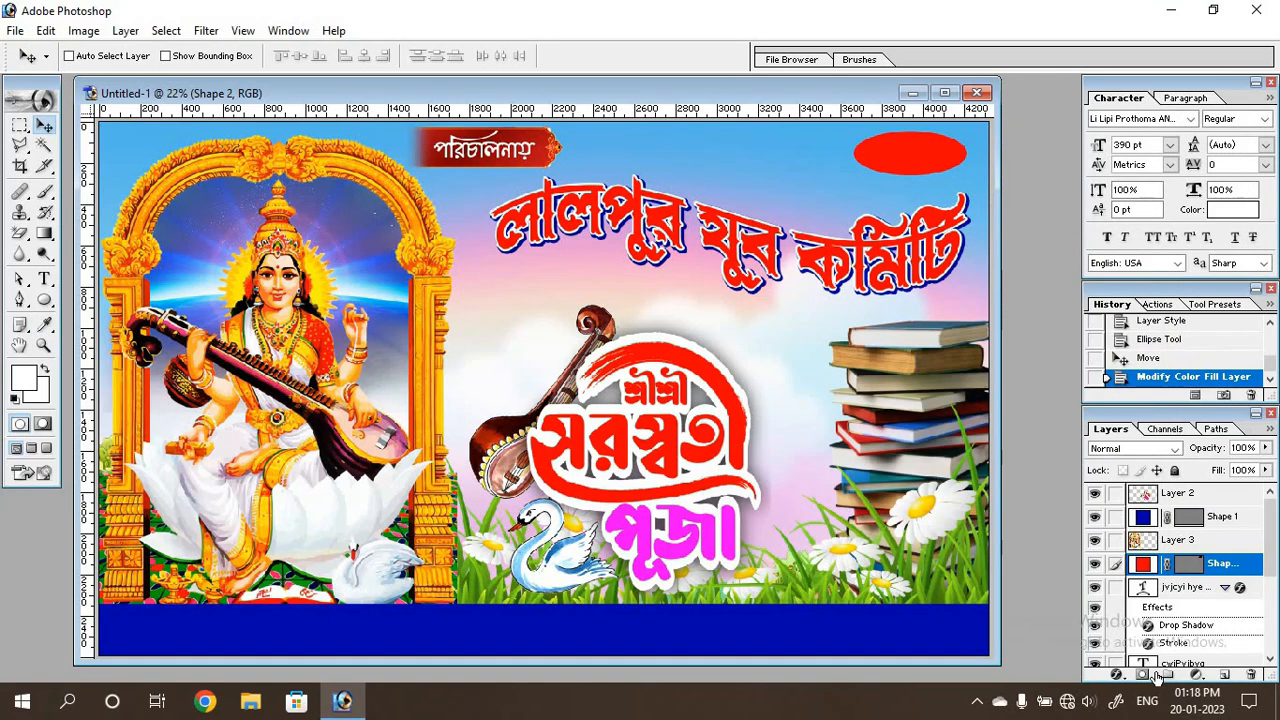
Step: Add a white outside stroke to the red ellipse, slightly thicker than the default
{"action": "left_click", "coordinate": [1121, 678]}
{"action": "left_click", "coordinate": [1108, 662]}
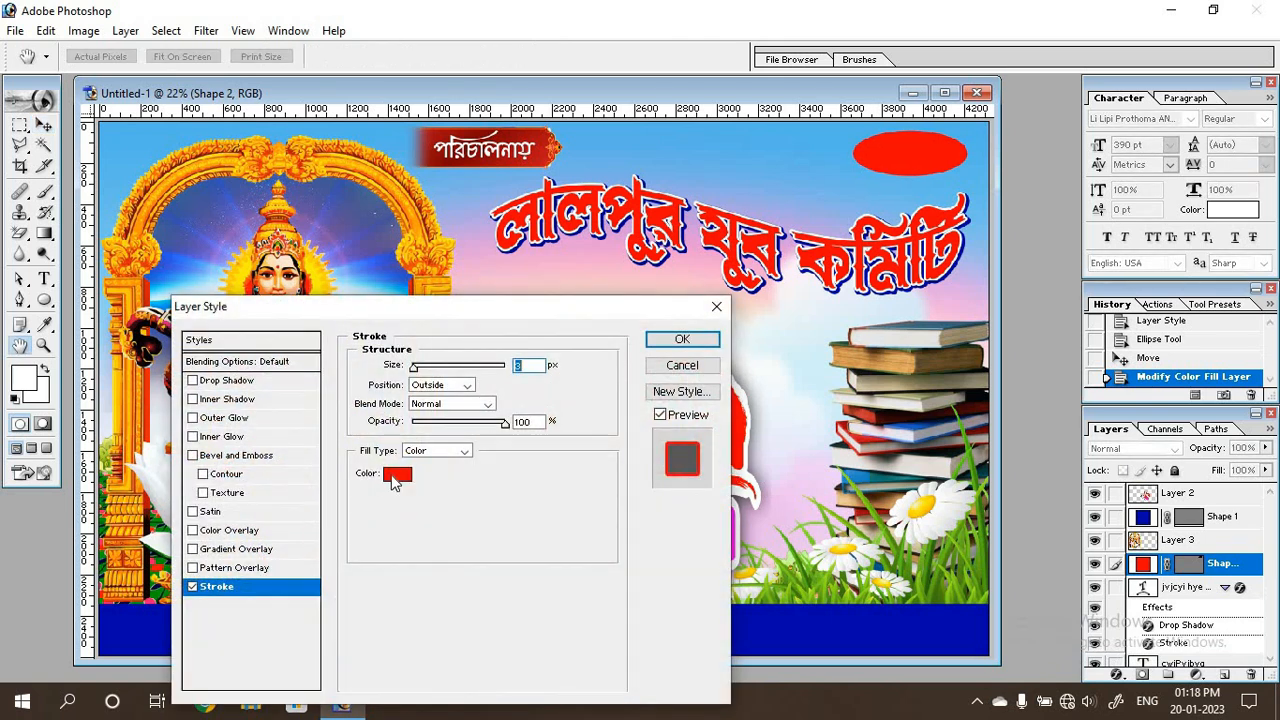
{"action": "left_click", "coordinate": [397, 473]}
{"action": "left_click_drag", "start_coordinate": [742, 347], "coordinate": [727, 299]}
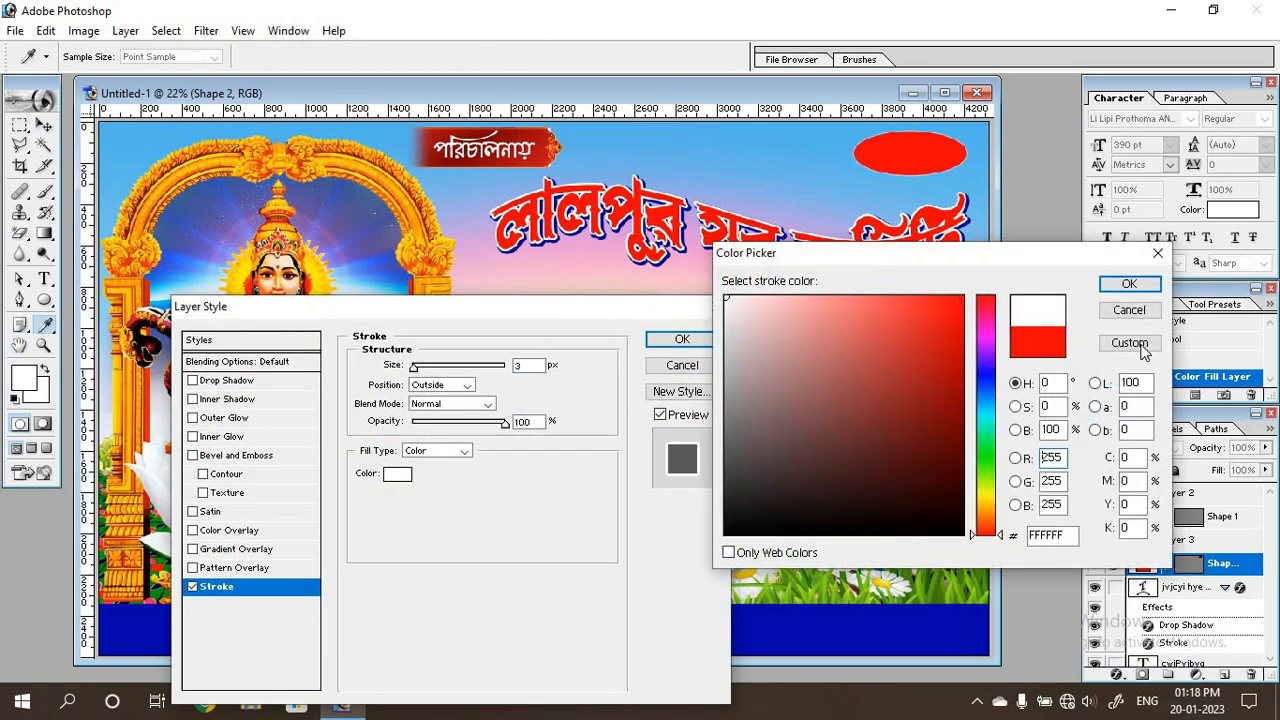
{"action": "left_click", "coordinate": [1128, 285]}
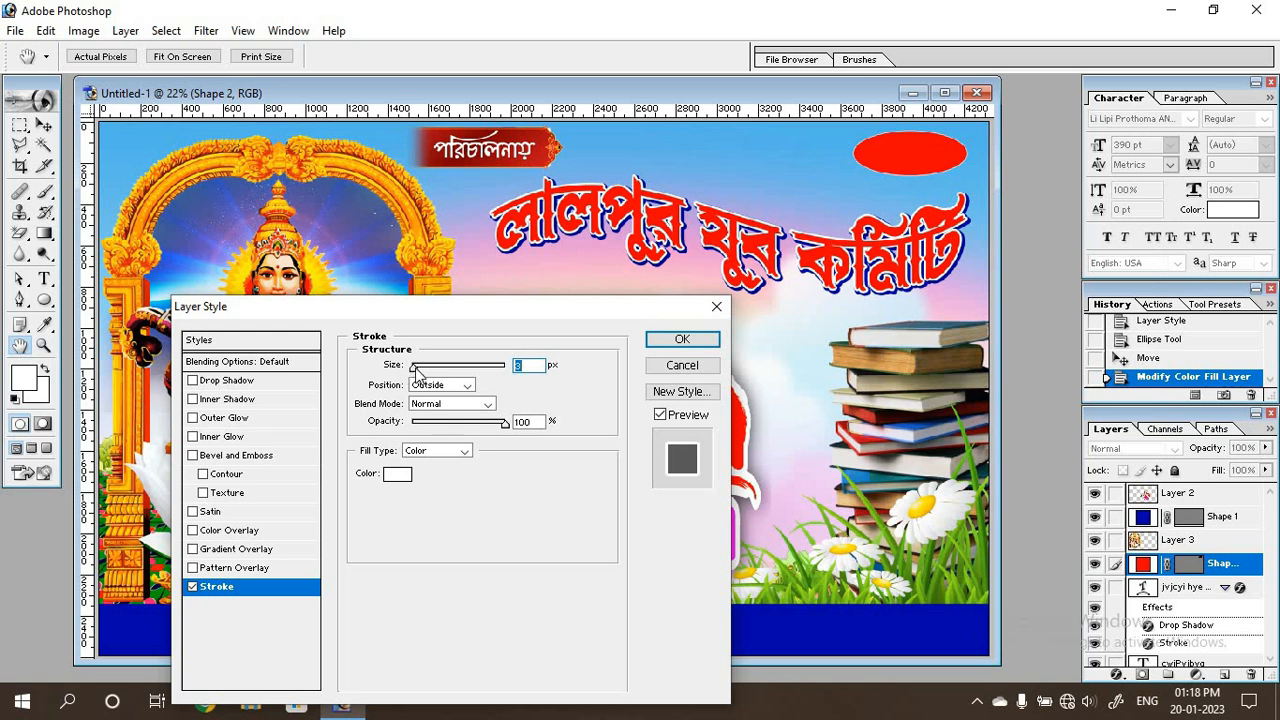
{"action": "left_click_drag", "start_coordinate": [415, 367], "coordinate": [417, 367]}
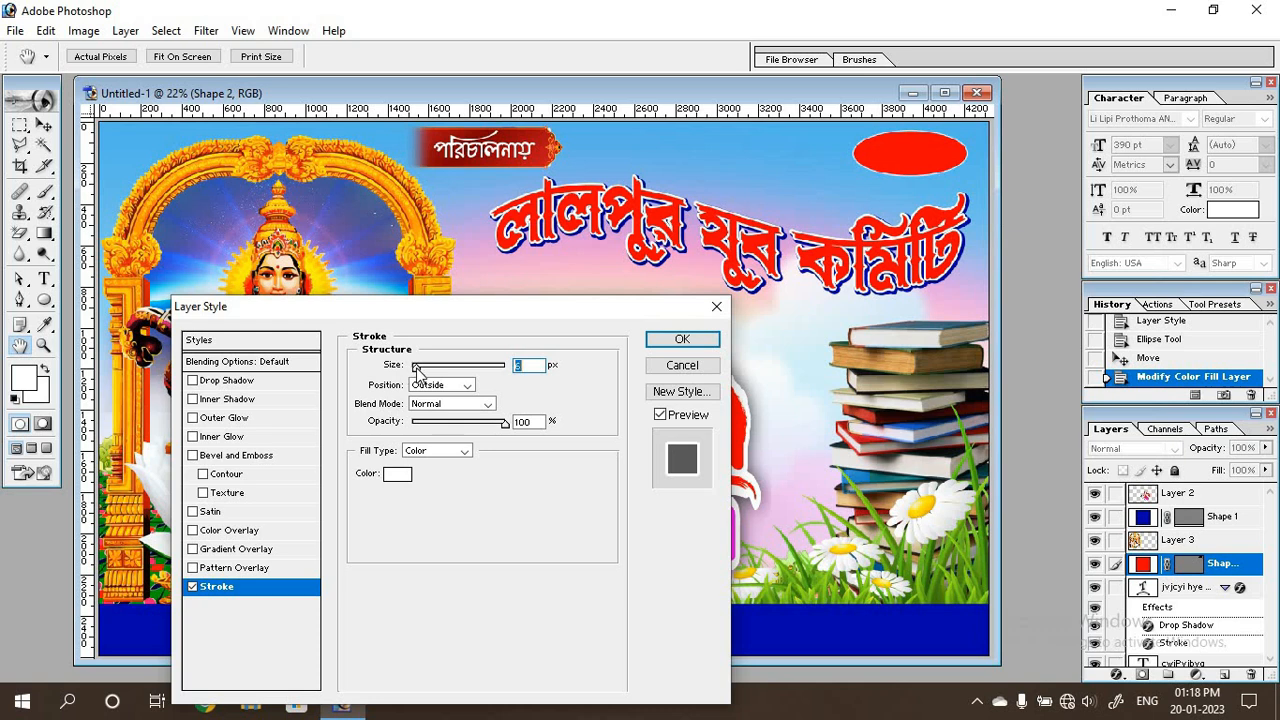
Step: Give the ellipse a black drop shadow with 100% opacity, 0 px distance, 100% spread and 21 px size
{"action": "left_click", "coordinate": [221, 382]}
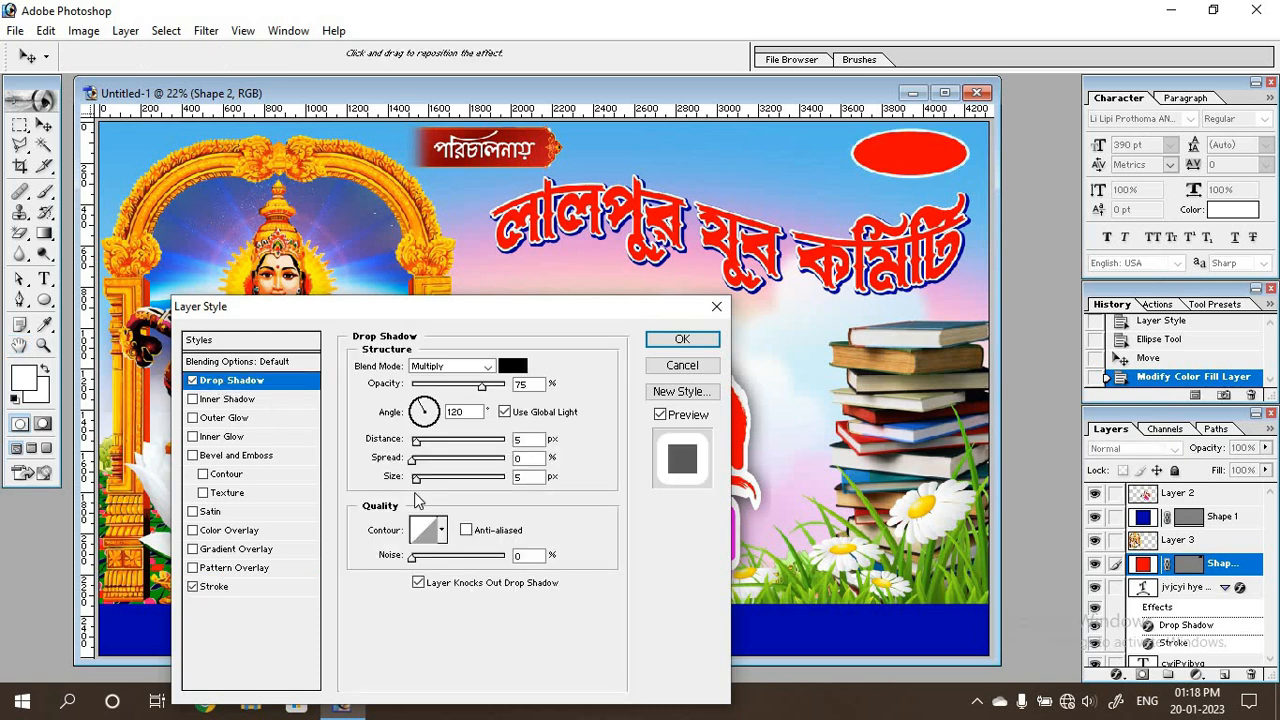
{"action": "left_click_drag", "start_coordinate": [420, 478], "coordinate": [392, 447]}
{"action": "left_click", "coordinate": [408, 461]}
{"action": "left_click_drag", "start_coordinate": [420, 488], "coordinate": [446, 486]}
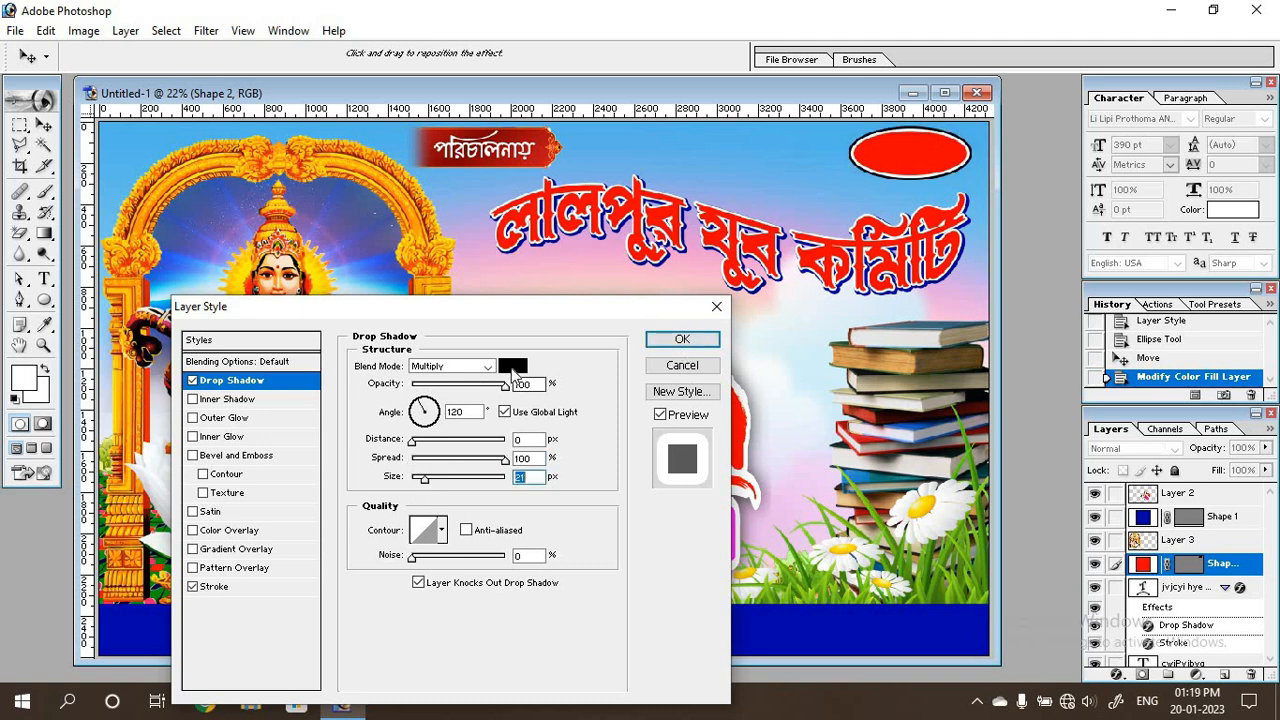
{"action": "left_click", "coordinate": [682, 339]}
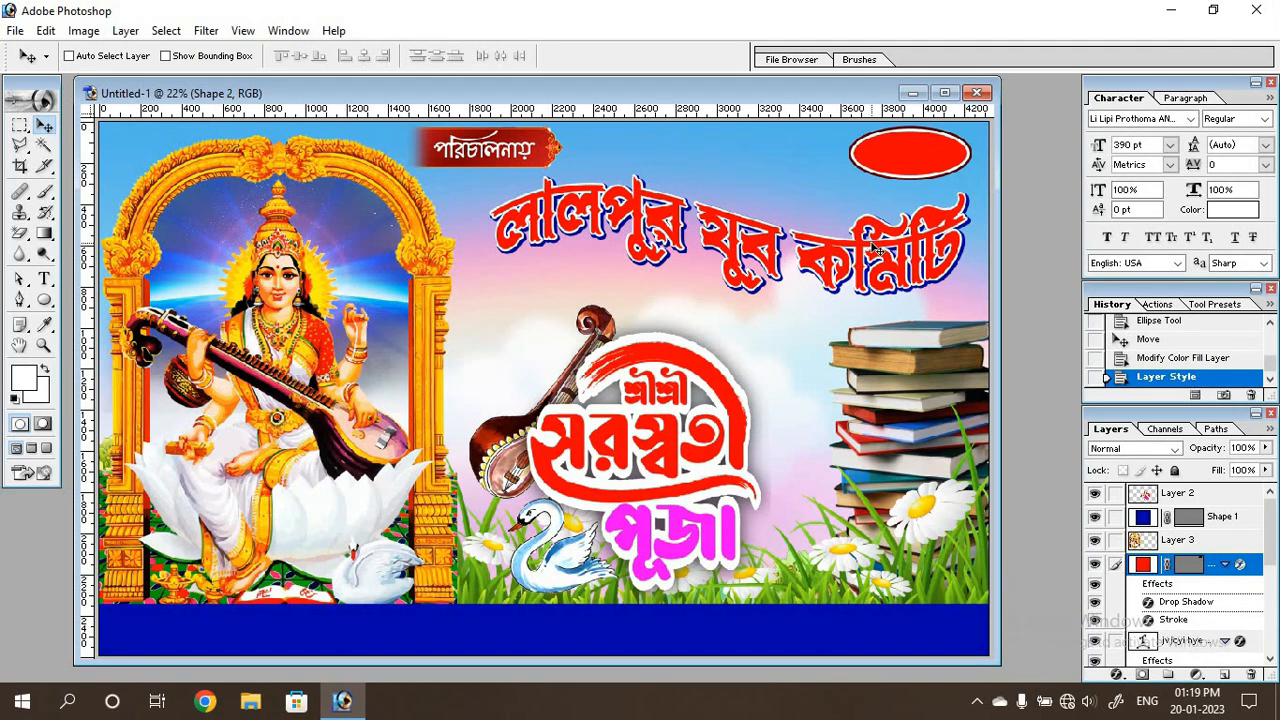
Step: Transform the red ellipse to be slightly wider and flatter in the banner's upper right corner
{"action": "key", "text": "ctrl+0"}
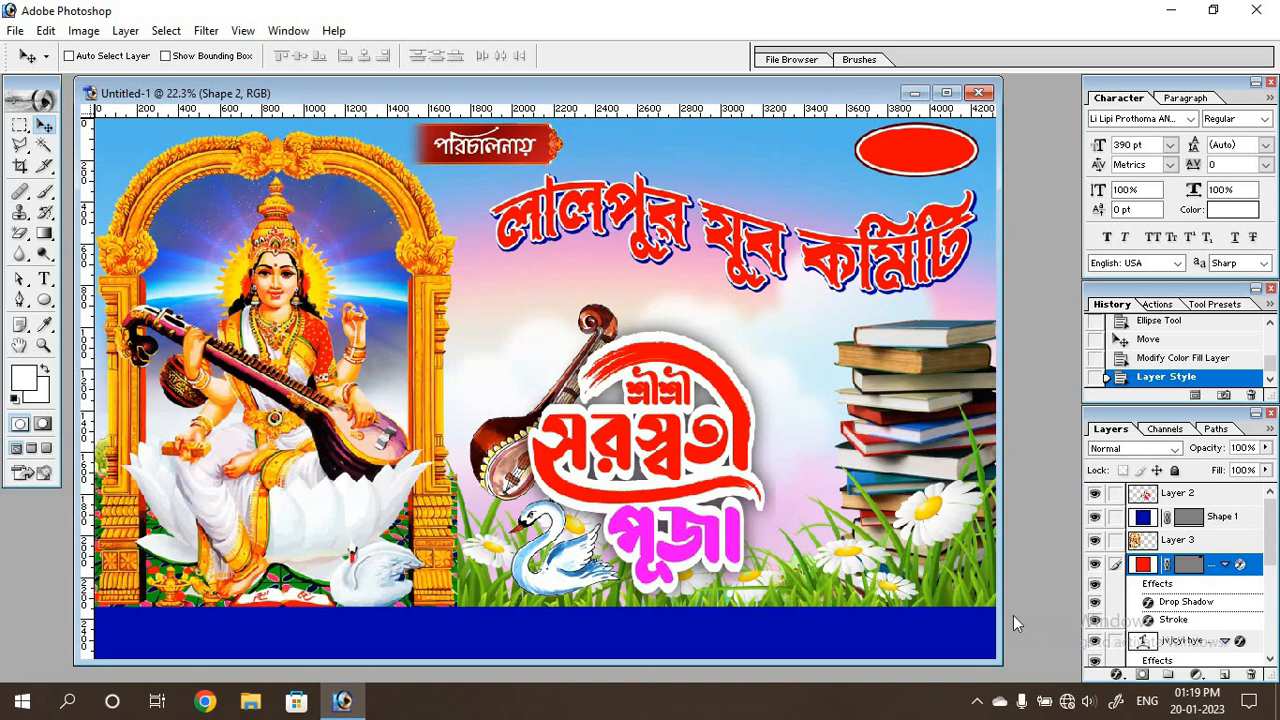
{"action": "left_click_drag", "start_coordinate": [1012, 667], "coordinate": [1016, 667]}
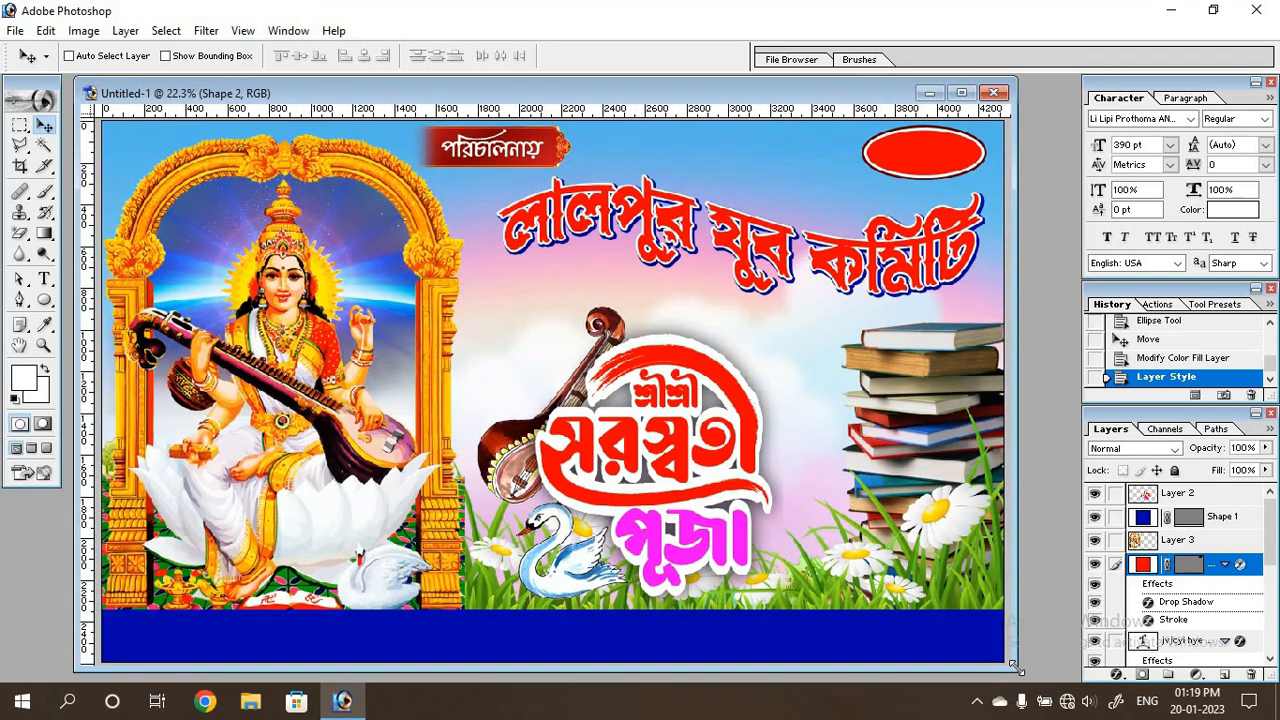
{"action": "key", "text": "ctrl+t"}
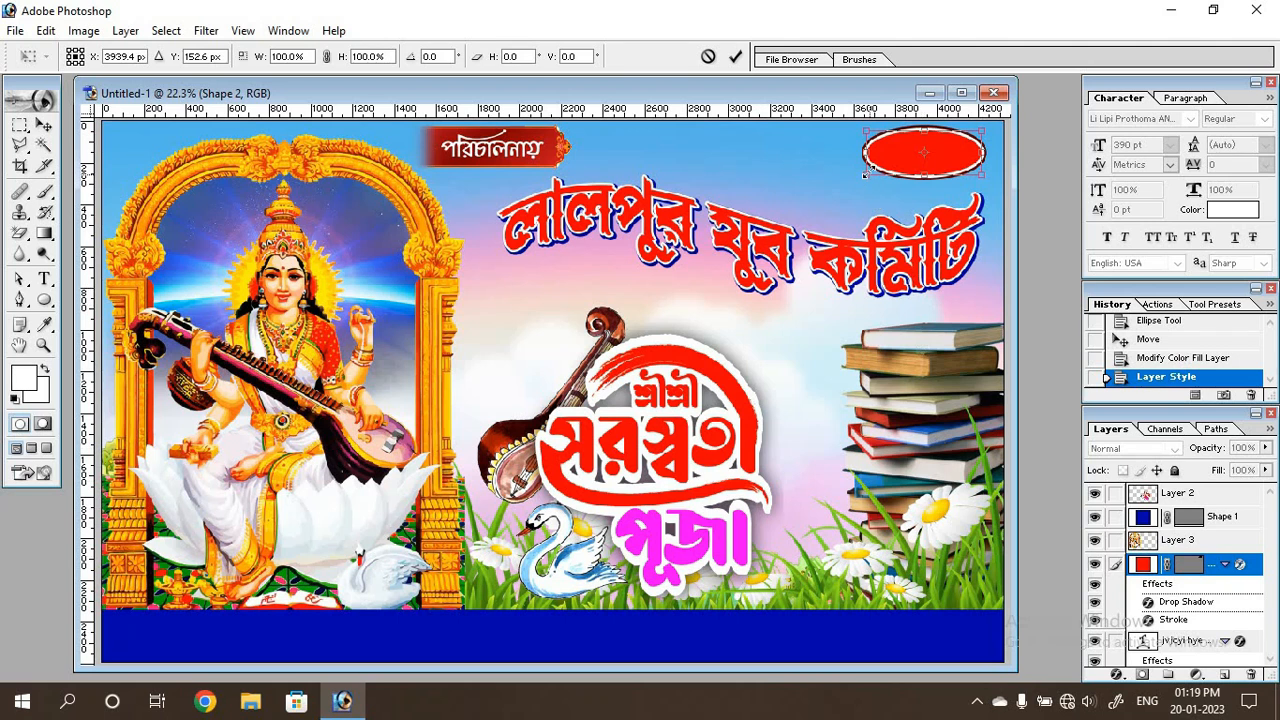
{"action": "left_click_drag", "start_coordinate": [862, 170], "coordinate": [922, 158]}
{"action": "key", "text": "Return"}
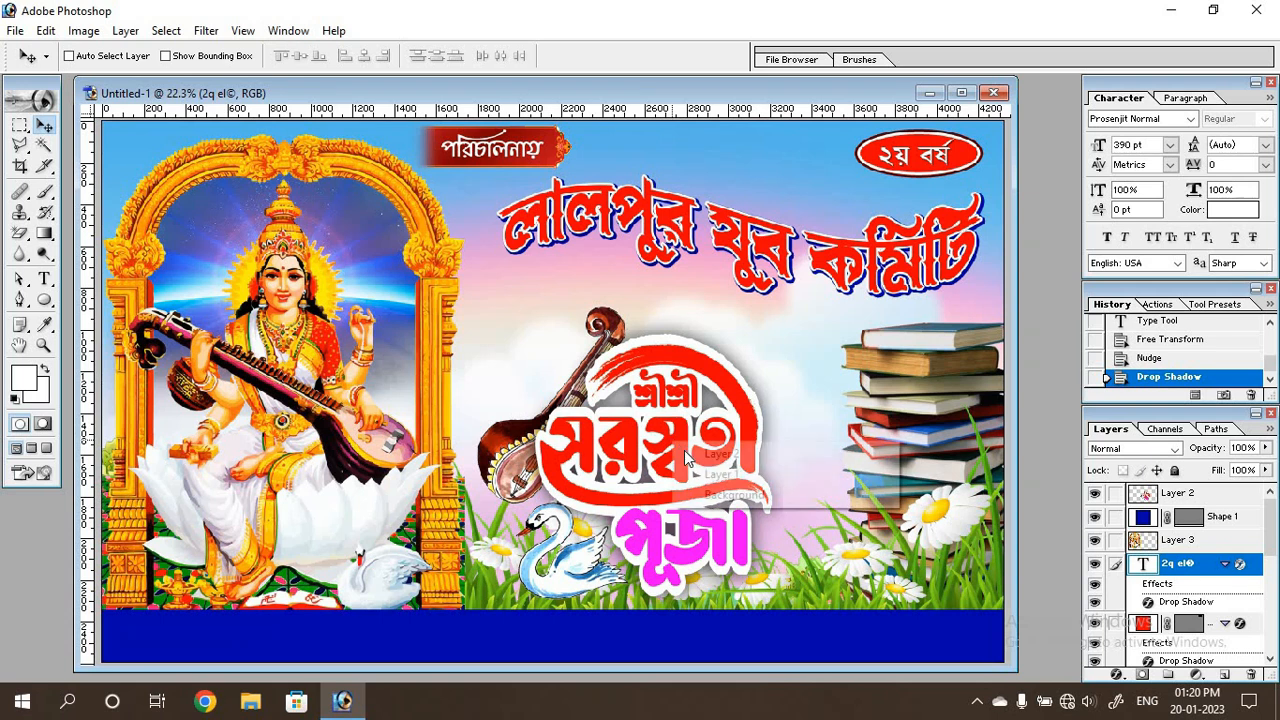
Step: Scale the Saraswati Puja title artwork on Layer 2 proportionally to 114.6%, extending it up and right
{"action": "right_click", "coordinate": [696, 452]}
{"action": "left_click", "coordinate": [712, 452]}
{"action": "key", "text": "ctrl+t"}
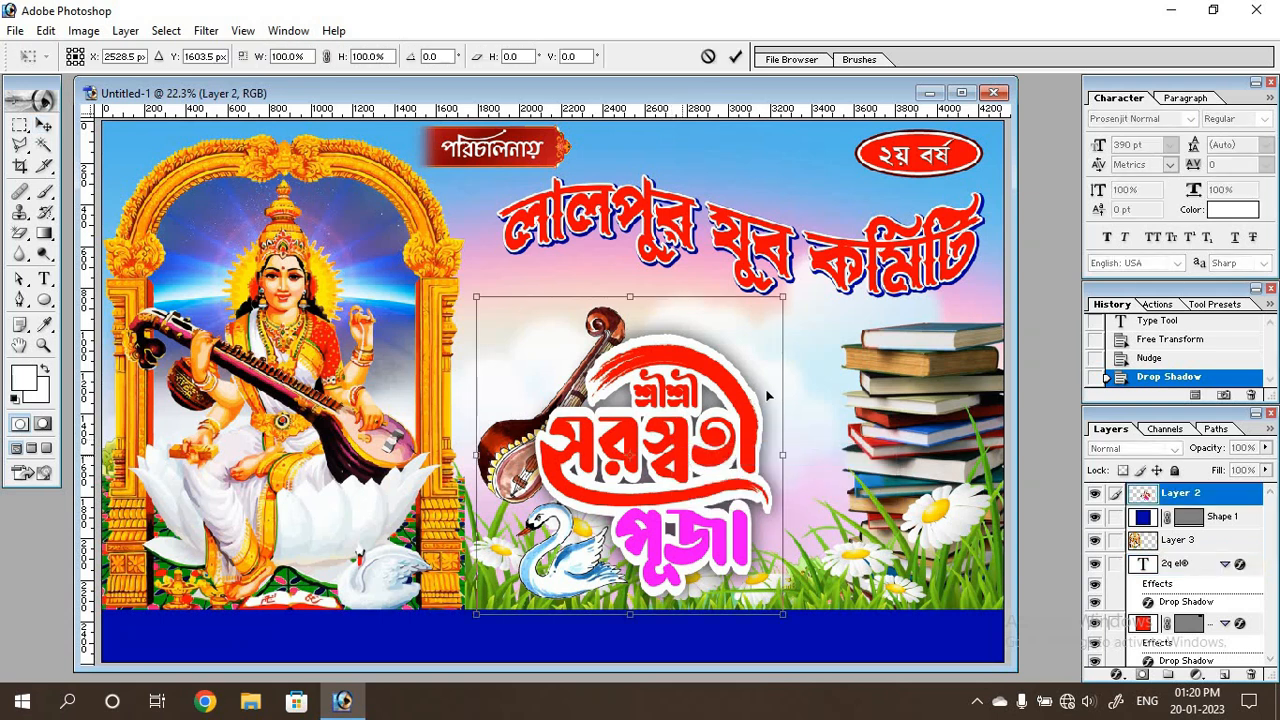
{"action": "left_click_drag", "start_coordinate": [786, 294], "coordinate": [832, 263]}
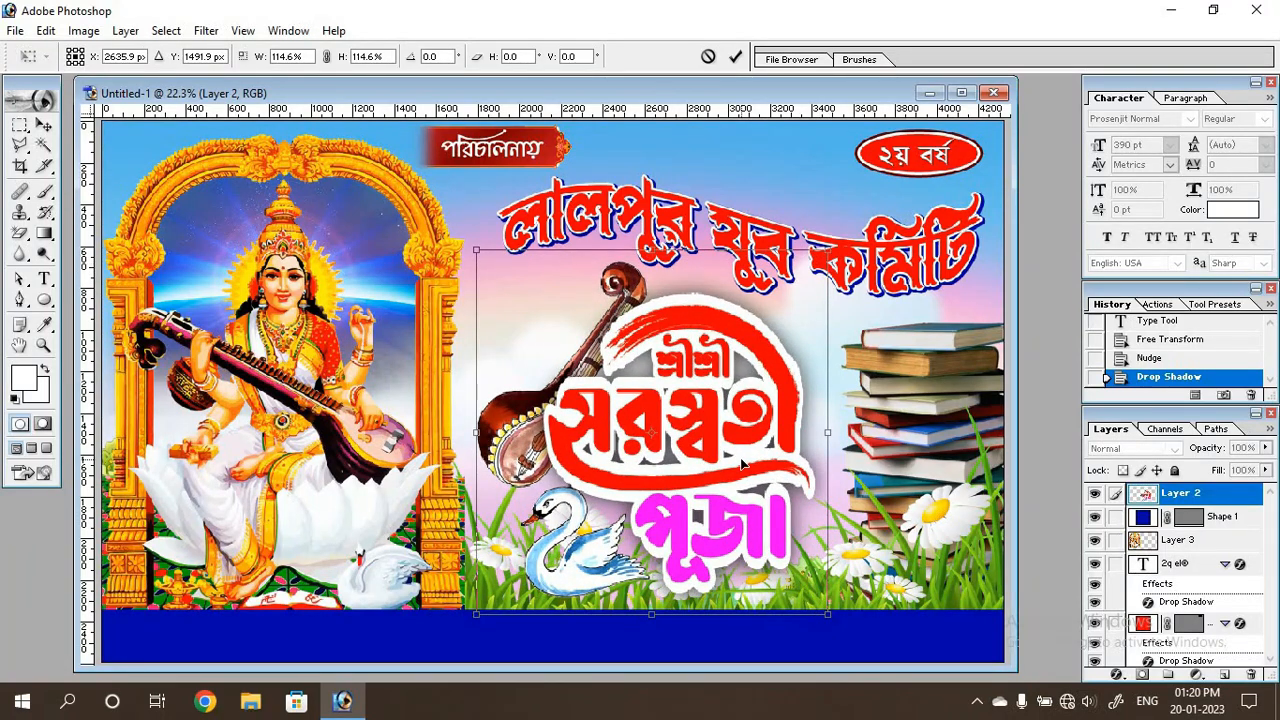
{"action": "key", "text": "Return"}
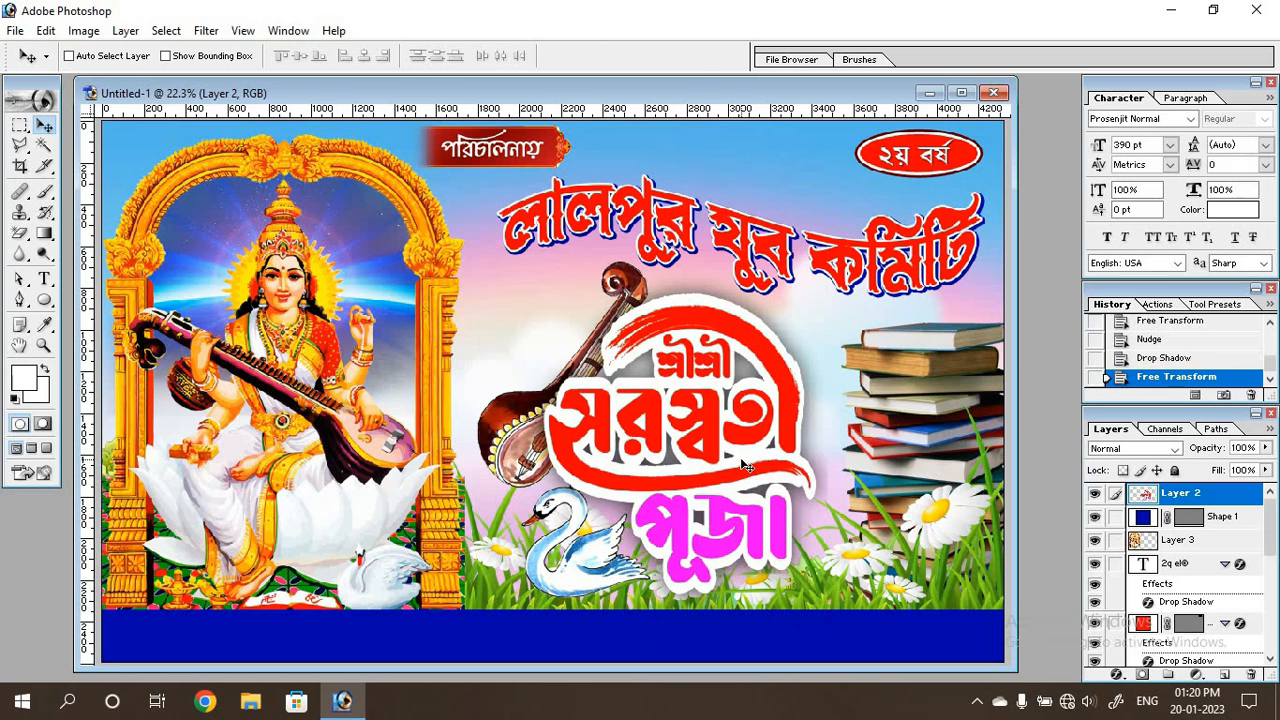
Step: Add the committee's Bengali address line in white Prosenjit Normal text and scale it to fit inside the blue strip
{"action": "left_click", "coordinate": [44, 279]}
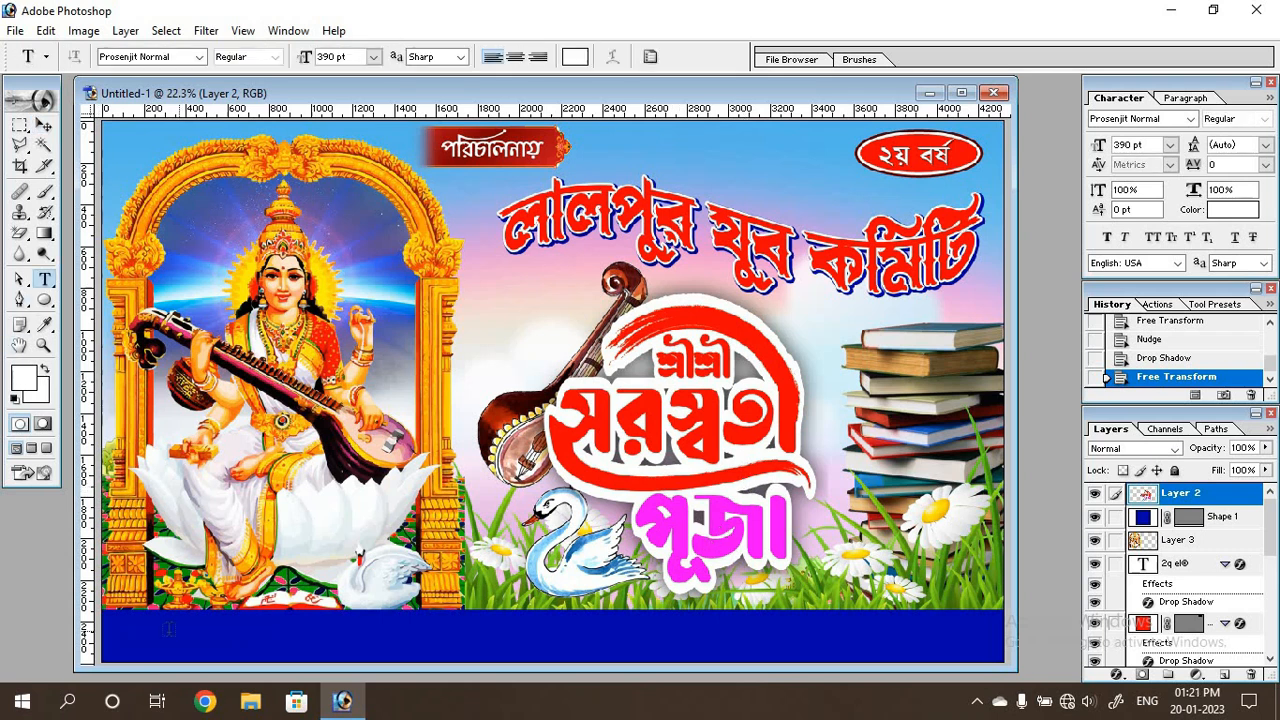
{"action": "left_click", "coordinate": [250, 633]}
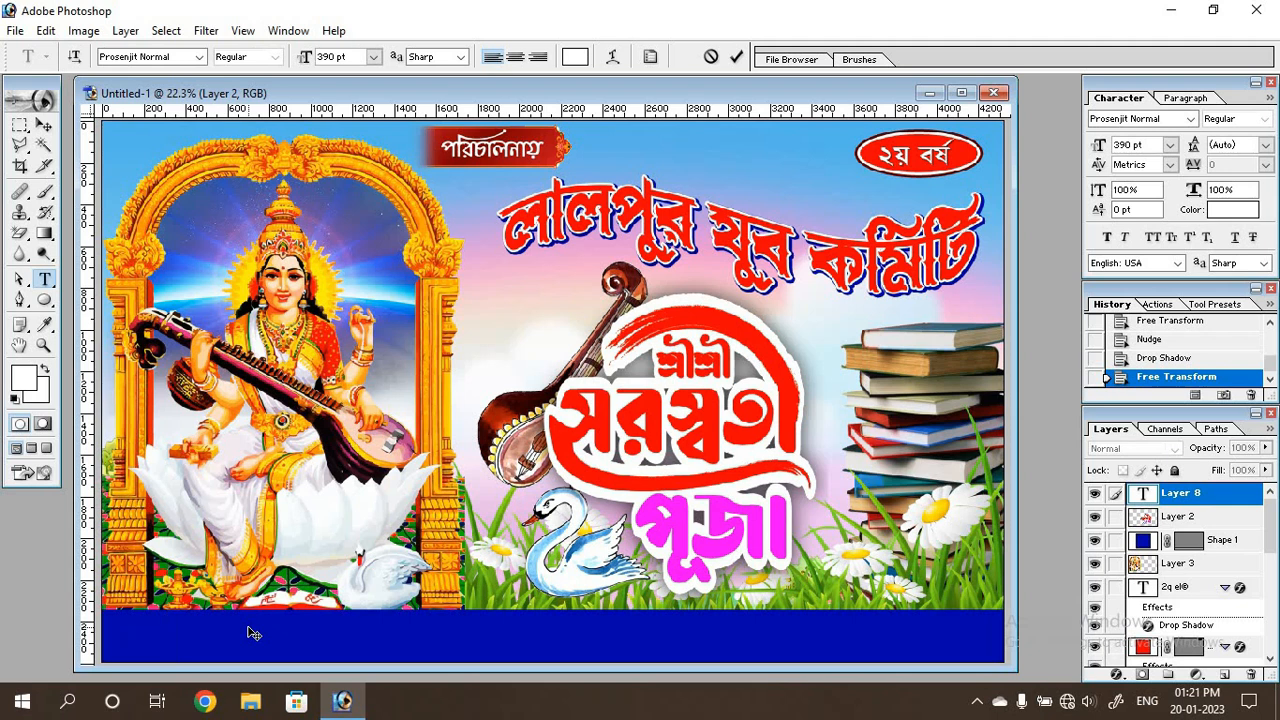
{"action": "type", "text": "lalpur :: dhuliyan :: 742202"}
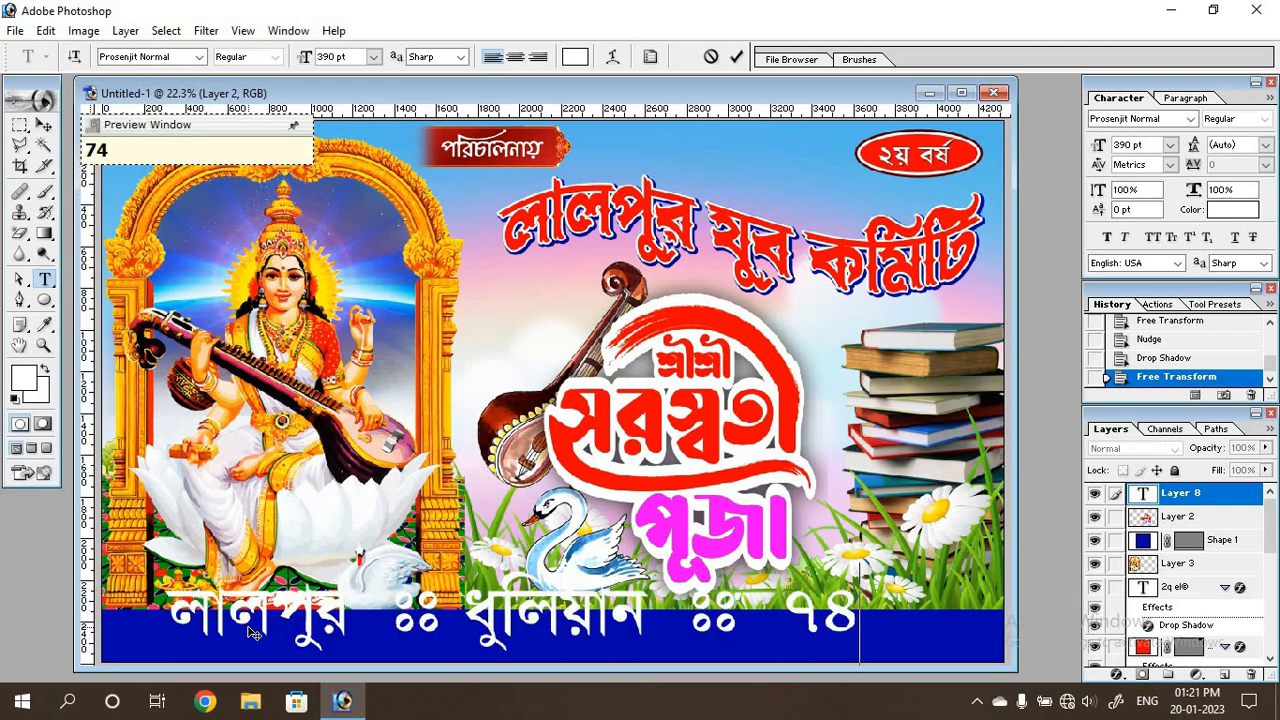
{"action": "left_click", "coordinate": [44, 124]}
{"action": "key", "text": "ctrl+t"}
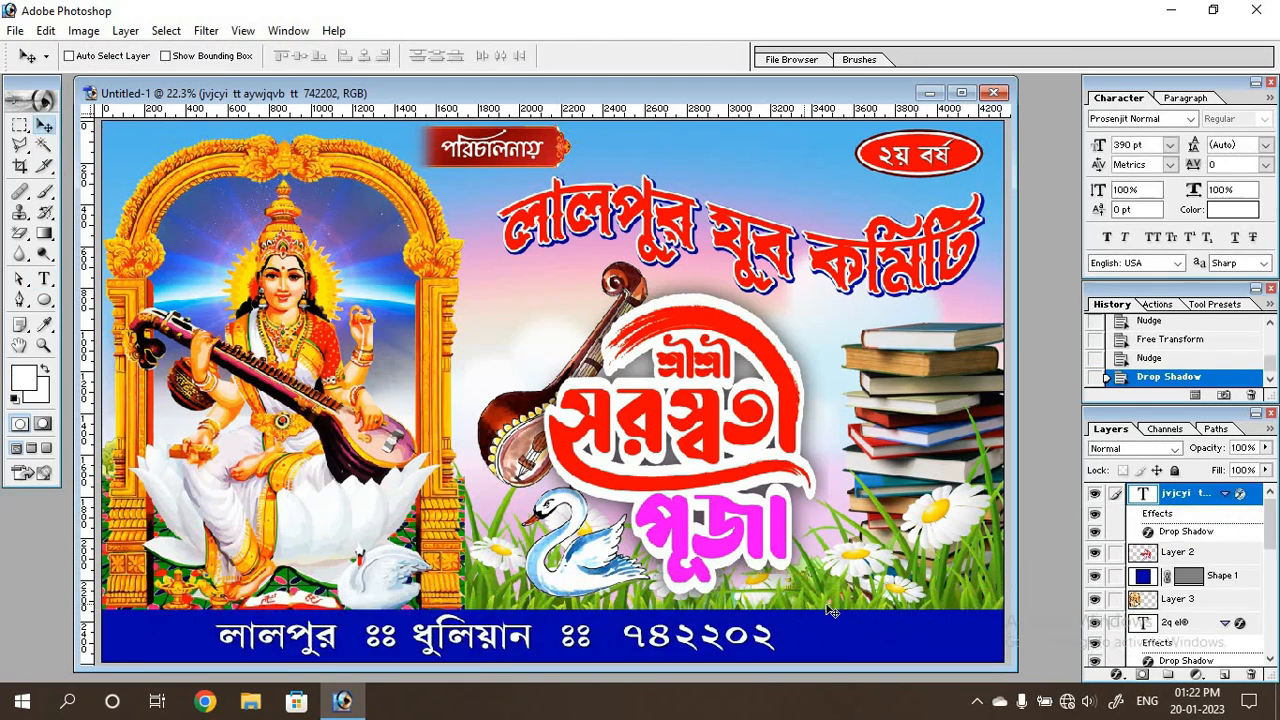
Step: Draw a 10 px radius rounded rectangle at the blue strip's right end, filled blue with a thin white stroke
{"action": "left_click", "coordinate": [50, 298]}
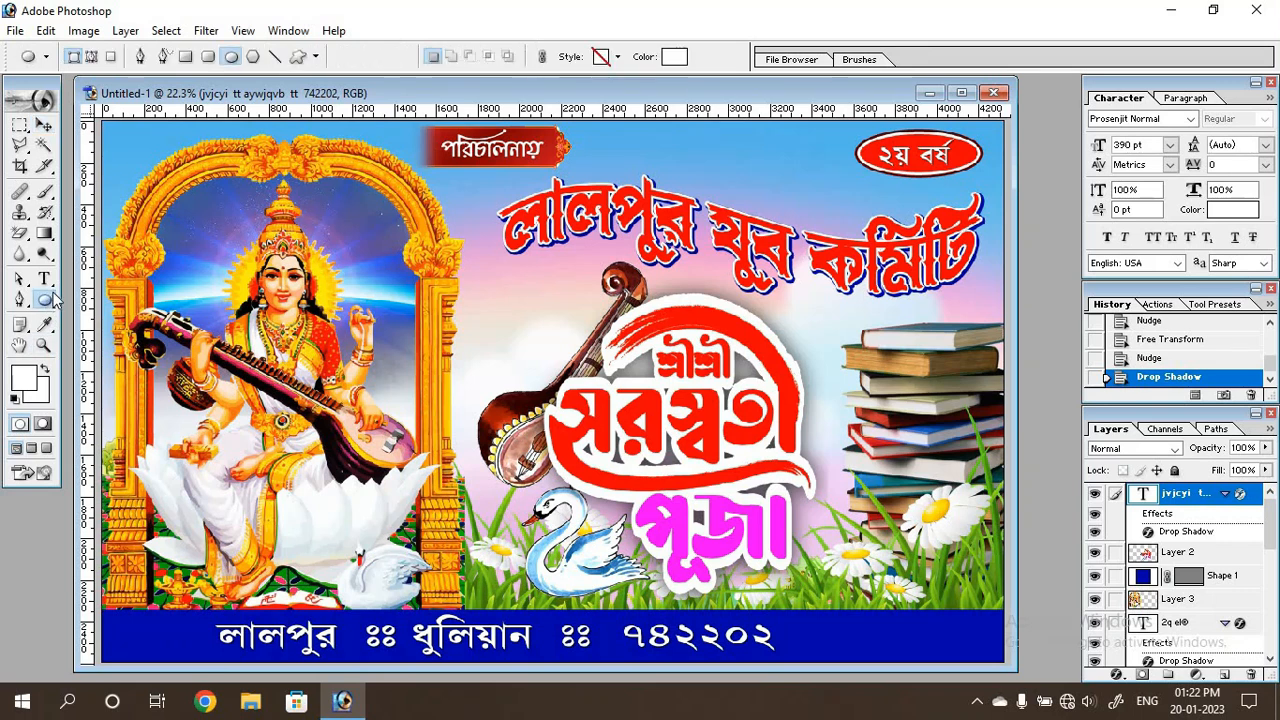
{"action": "left_click", "coordinate": [208, 56]}
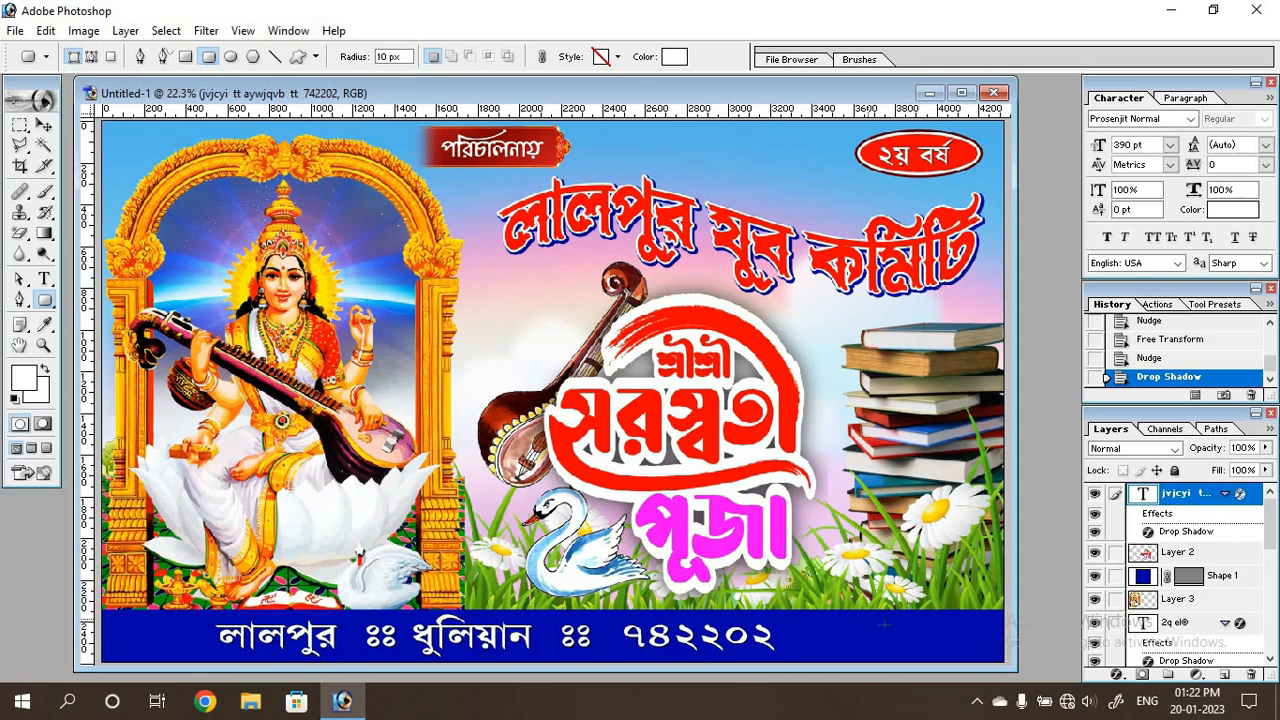
{"action": "left_click_drag", "start_coordinate": [868, 620], "coordinate": [986, 652]}
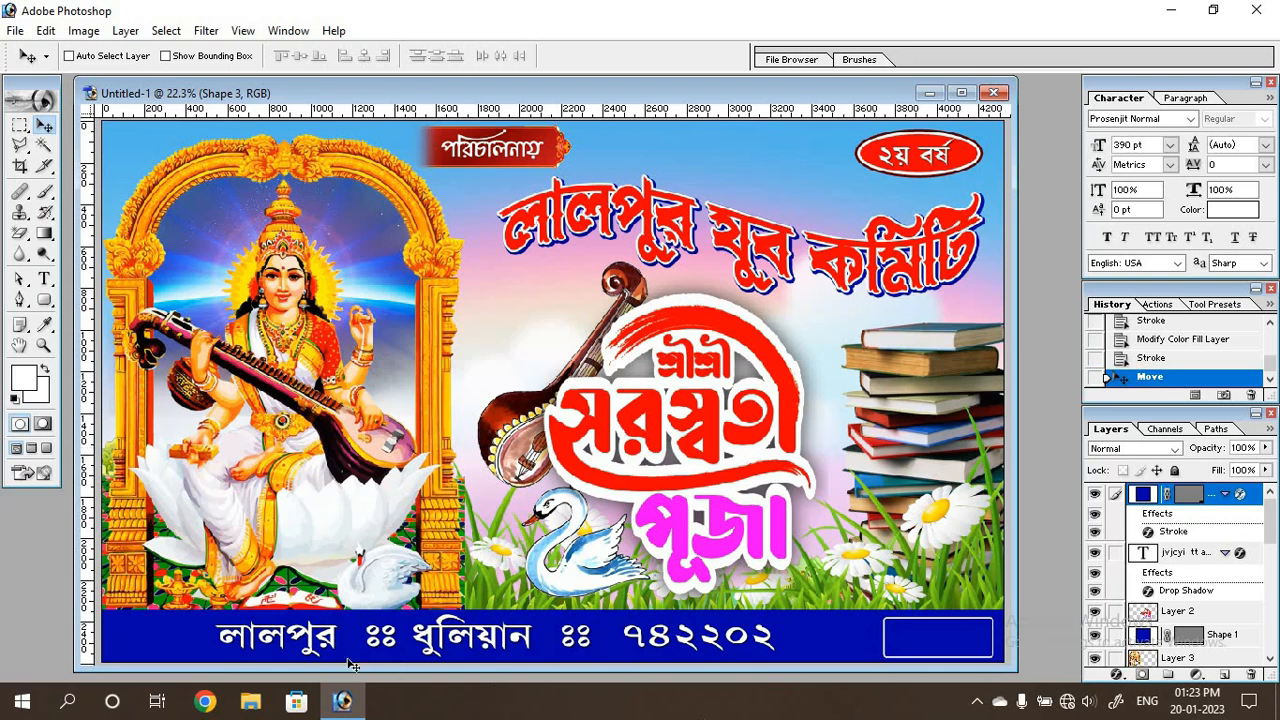
Step: Move the Bengali address line slightly right along the blue strip, towards the outlined box
{"action": "right_click", "coordinate": [430, 636]}
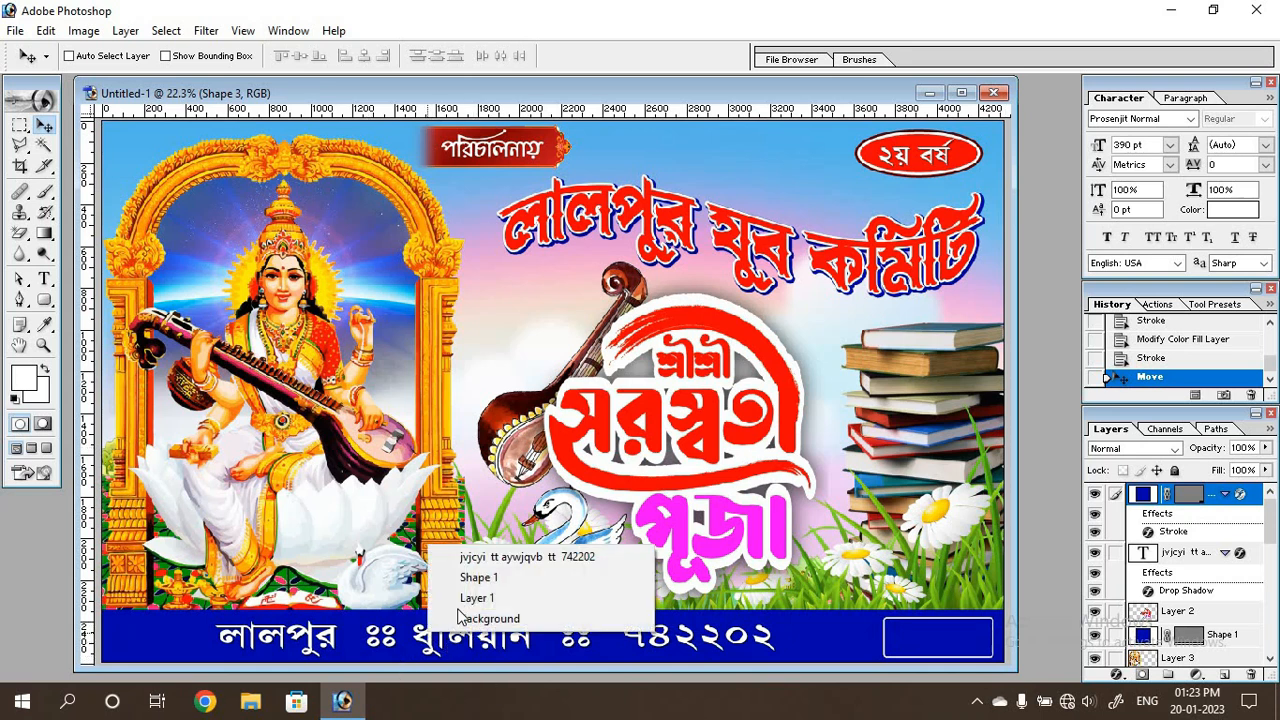
{"action": "left_click", "coordinate": [490, 557]}
{"action": "left_click_drag", "start_coordinate": [555, 622], "coordinate": [587, 623]}
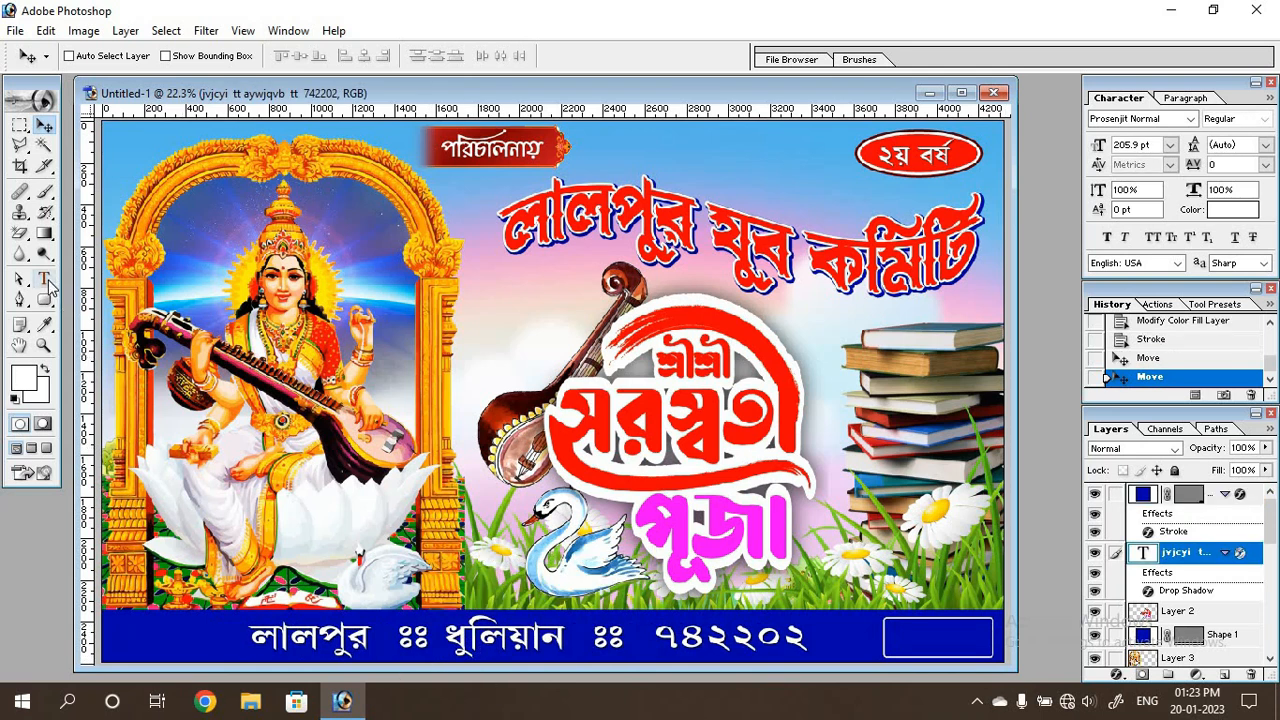
Step: Add white Prosenjit Normal text মণ্ডল গ্রাফিক্স with the contact phone number beneath it, scaled to fit inside the outlined box
{"action": "left_click", "coordinate": [46, 282]}
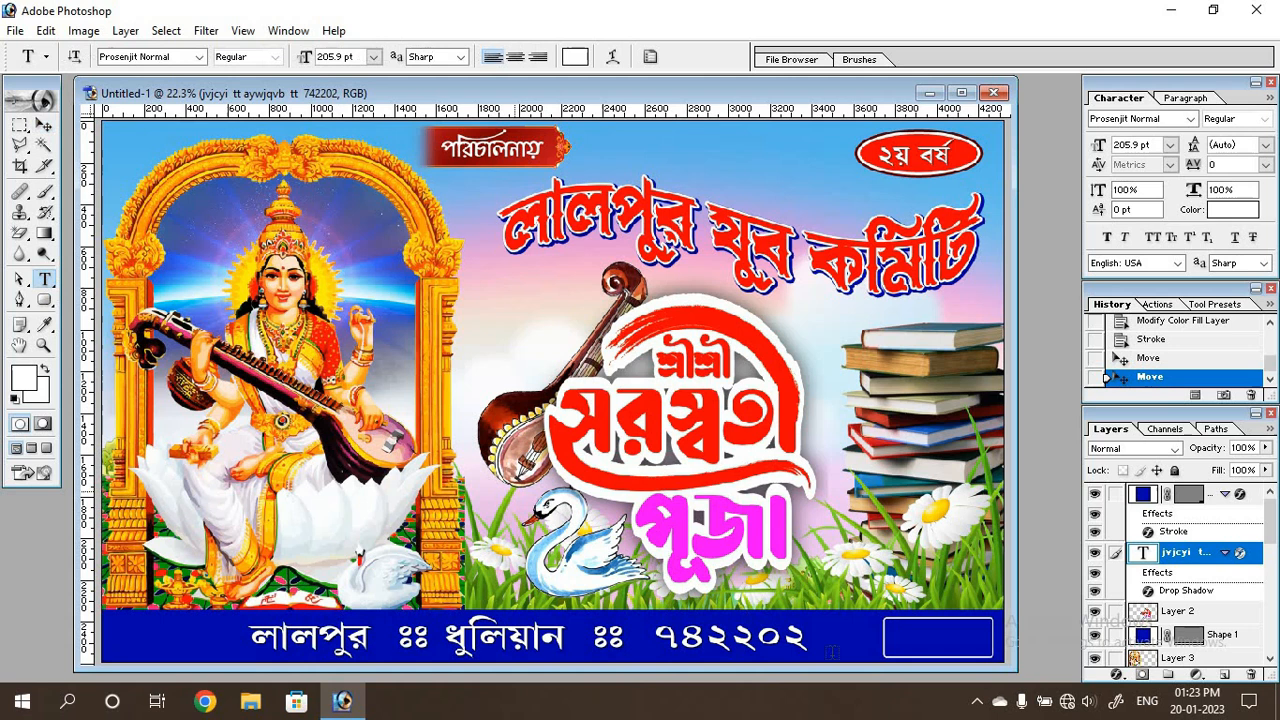
{"action": "left_click", "coordinate": [1138, 504]}
{"action": "left_click", "coordinate": [860, 637]}
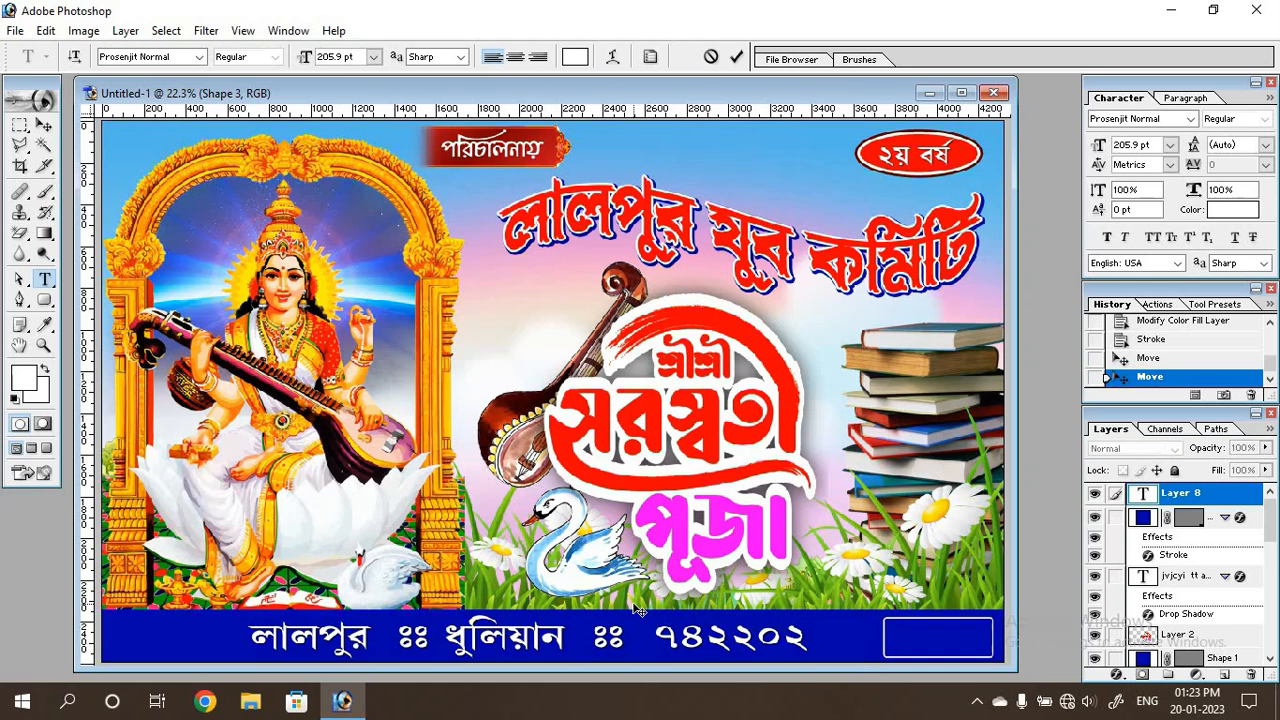
{"action": "type", "text": "m"}
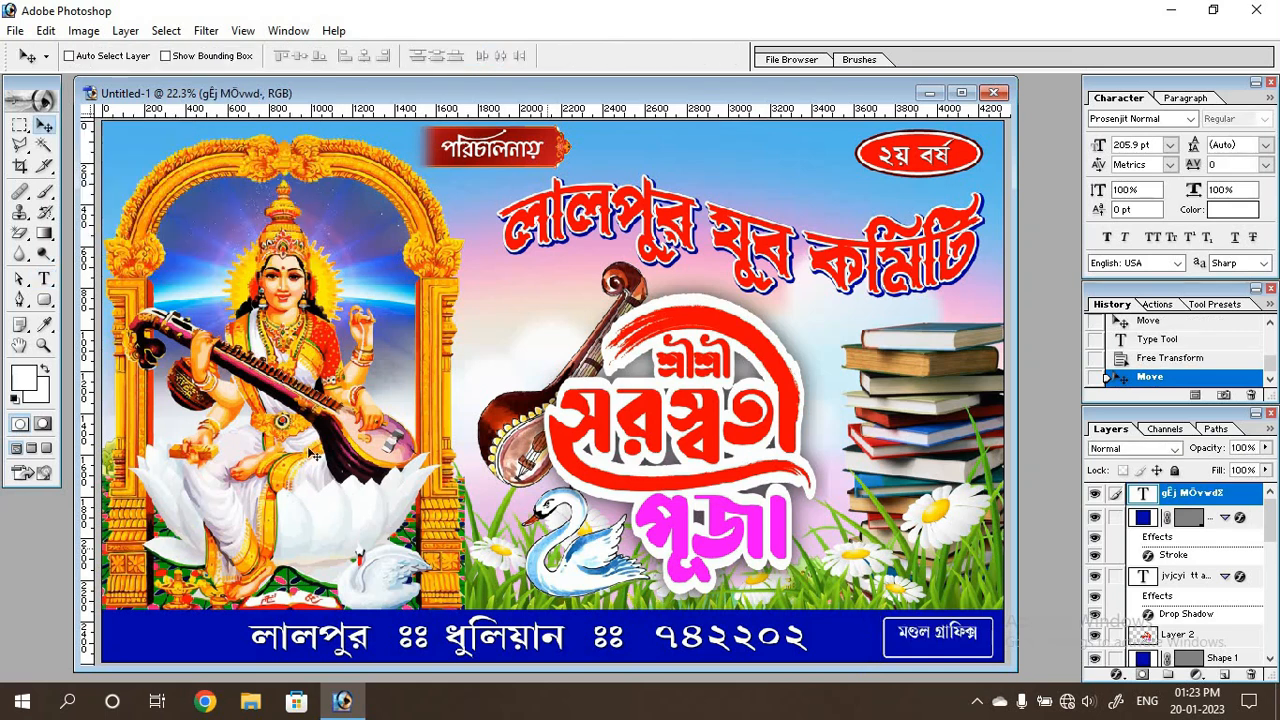
{"action": "left_click", "coordinate": [44, 278]}
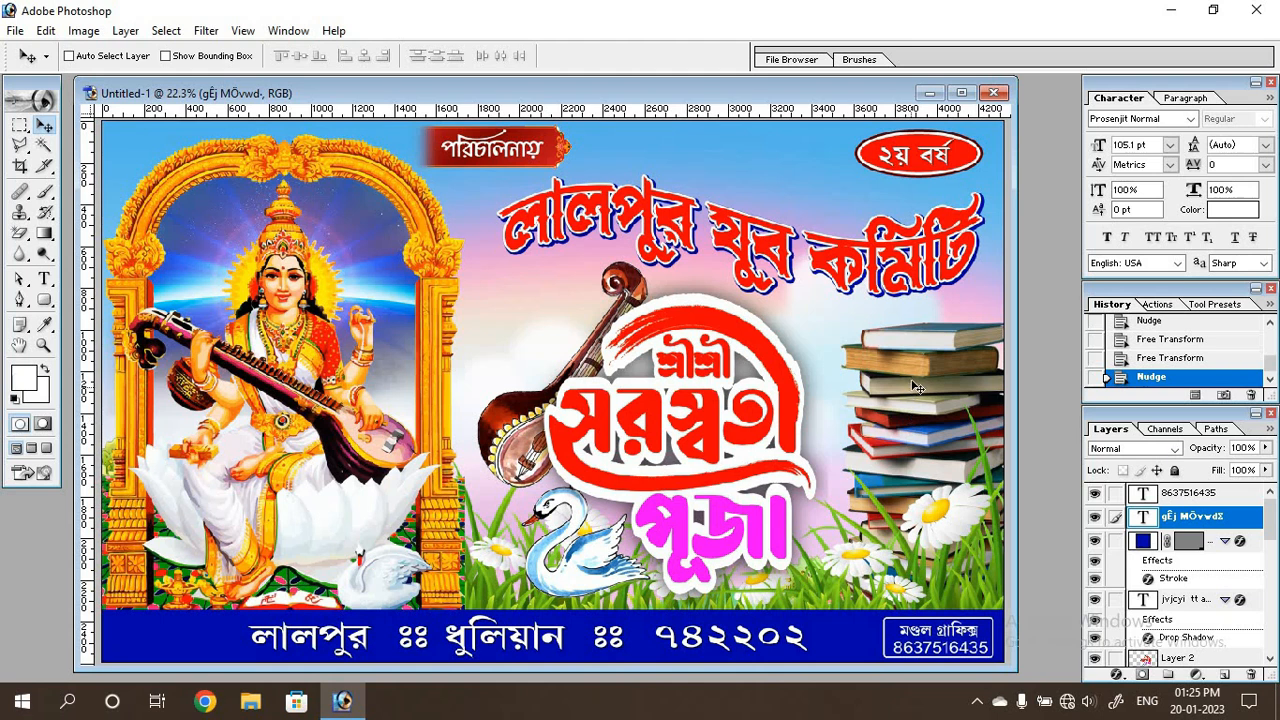
Step: Raise the stacked books on Layer 5 in the layer order to just below the blue strip, in front of the flowers
{"action": "right_click", "coordinate": [917, 387]}
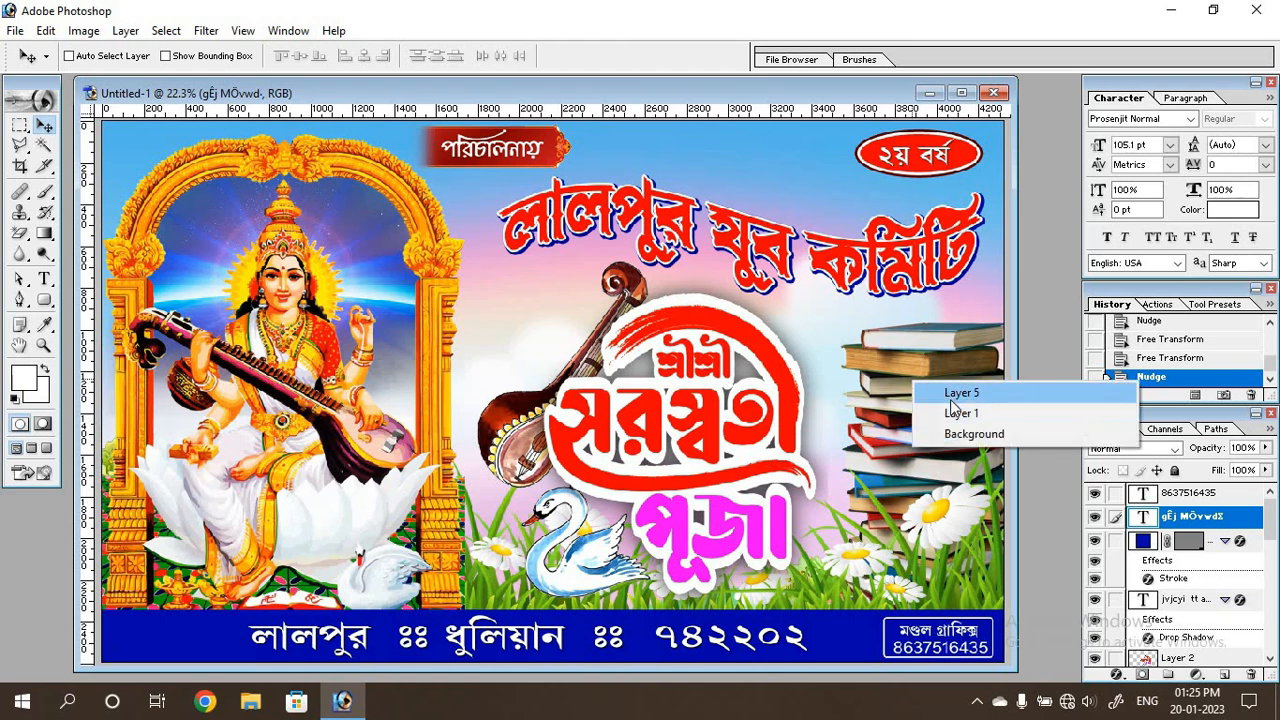
{"action": "left_click", "coordinate": [952, 395]}
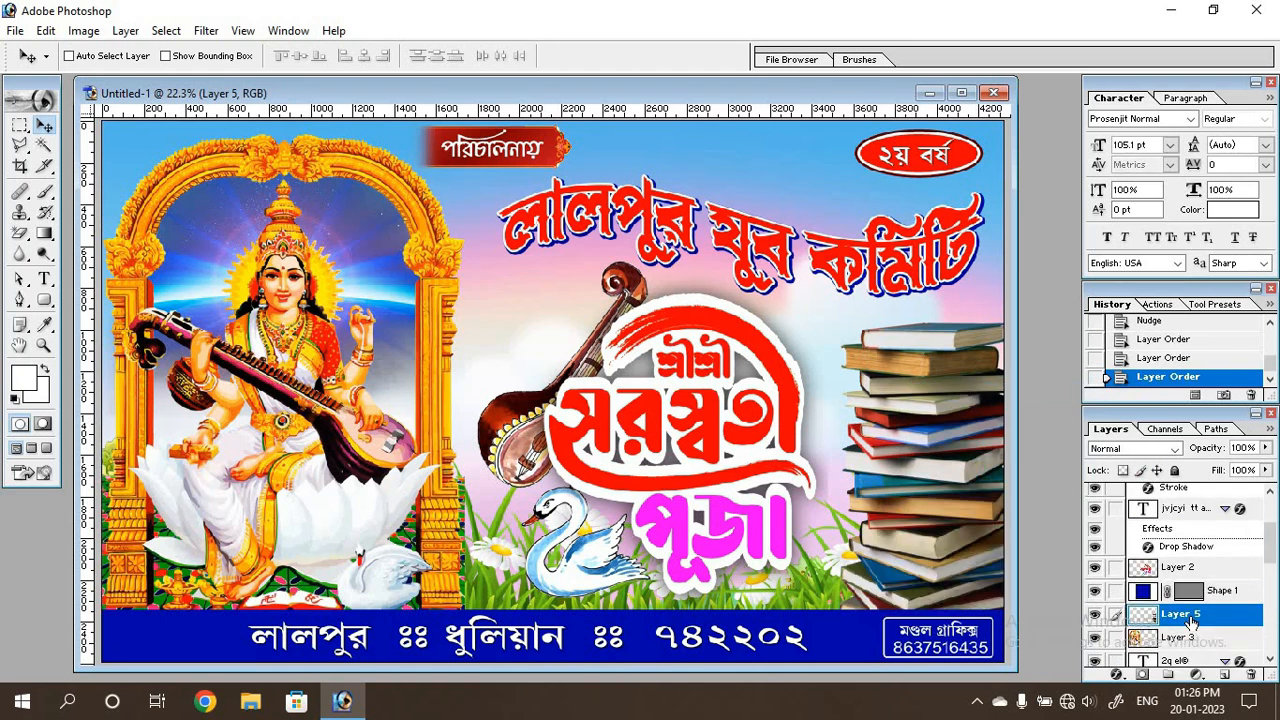